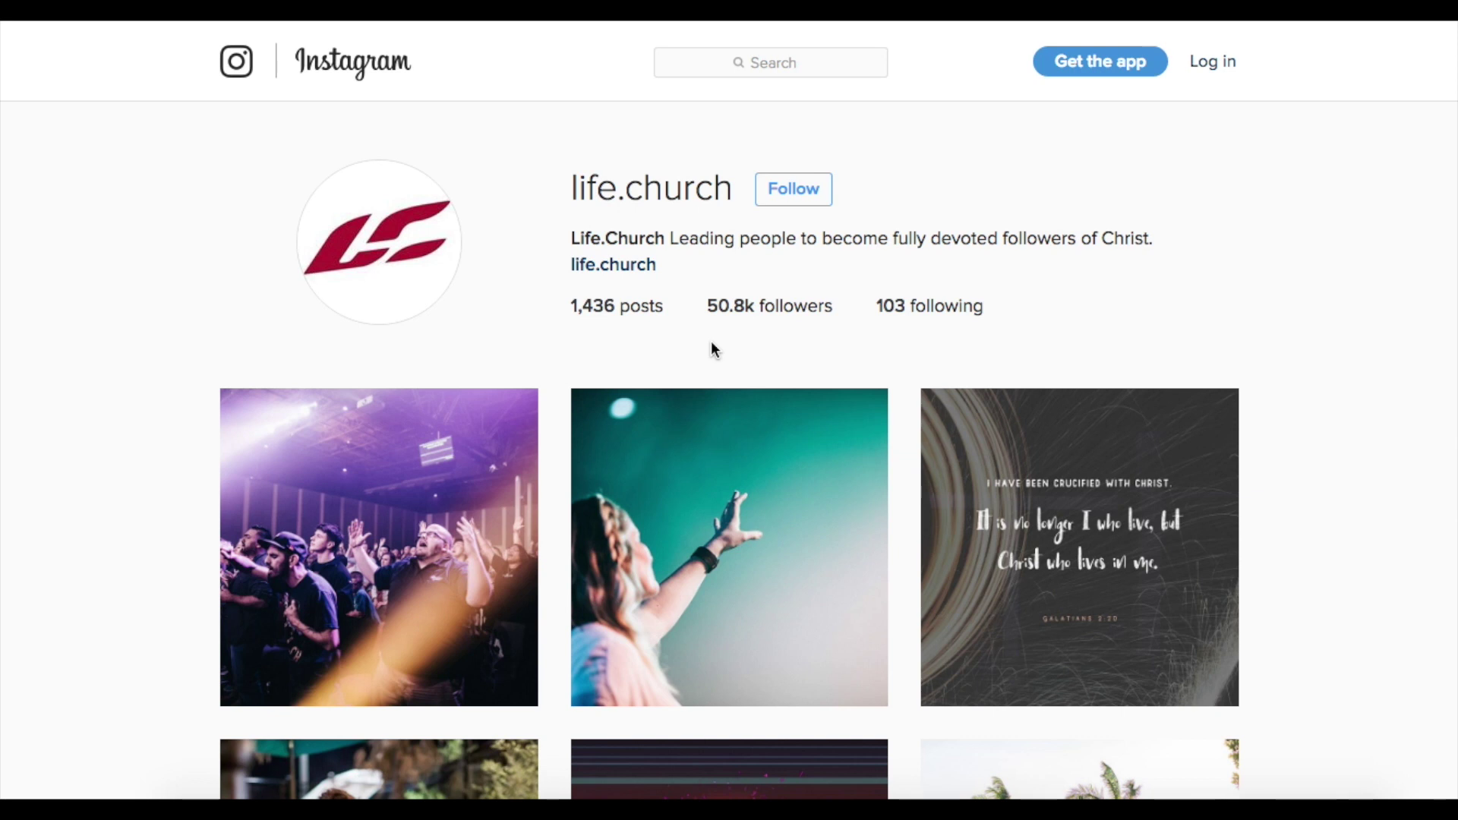
Scroll through the My Designs page to reach the empty new-design card
scroll(934, 453, down, 3)
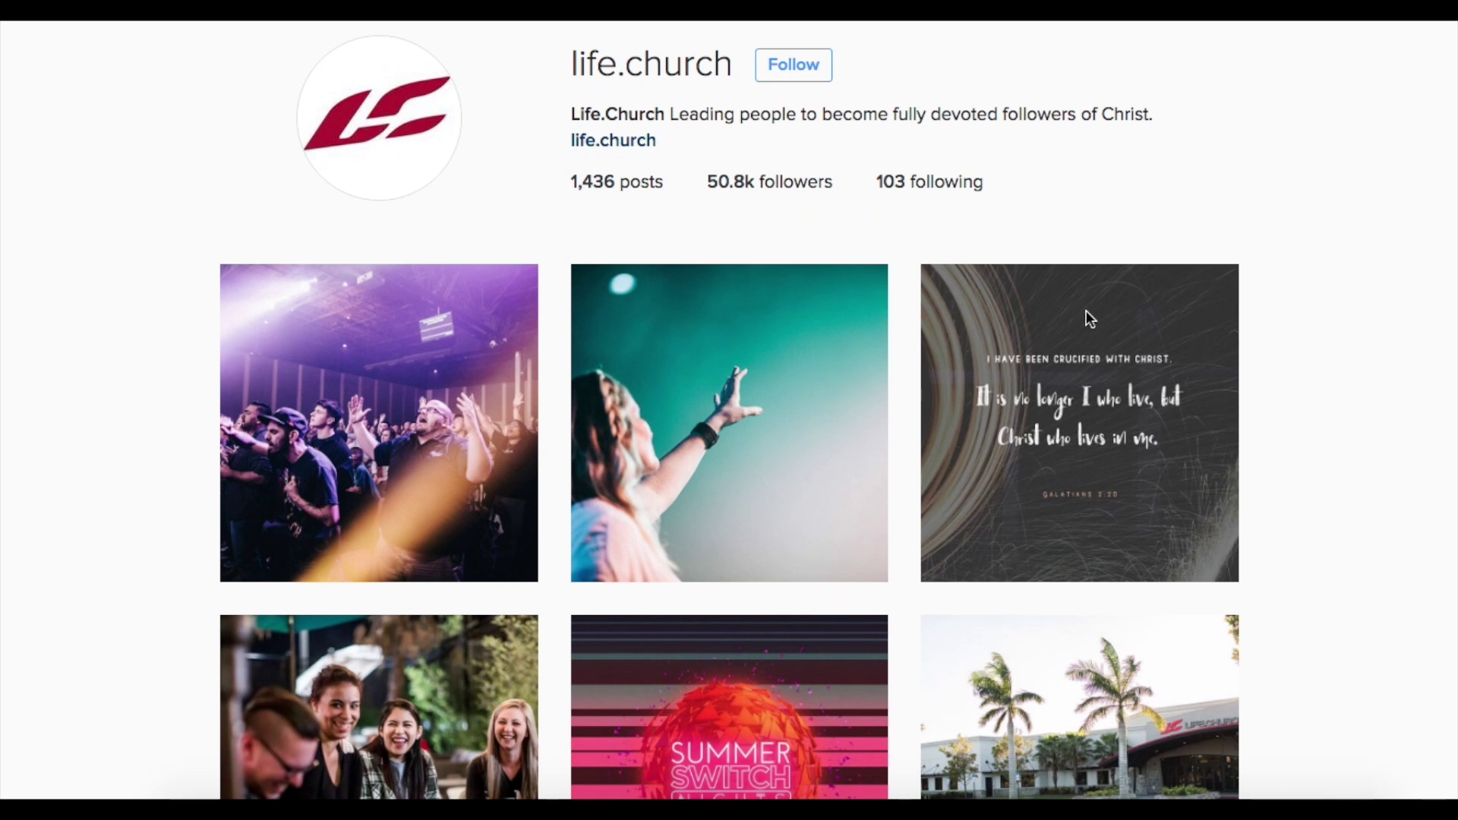
scroll(1085, 319, down, 5)
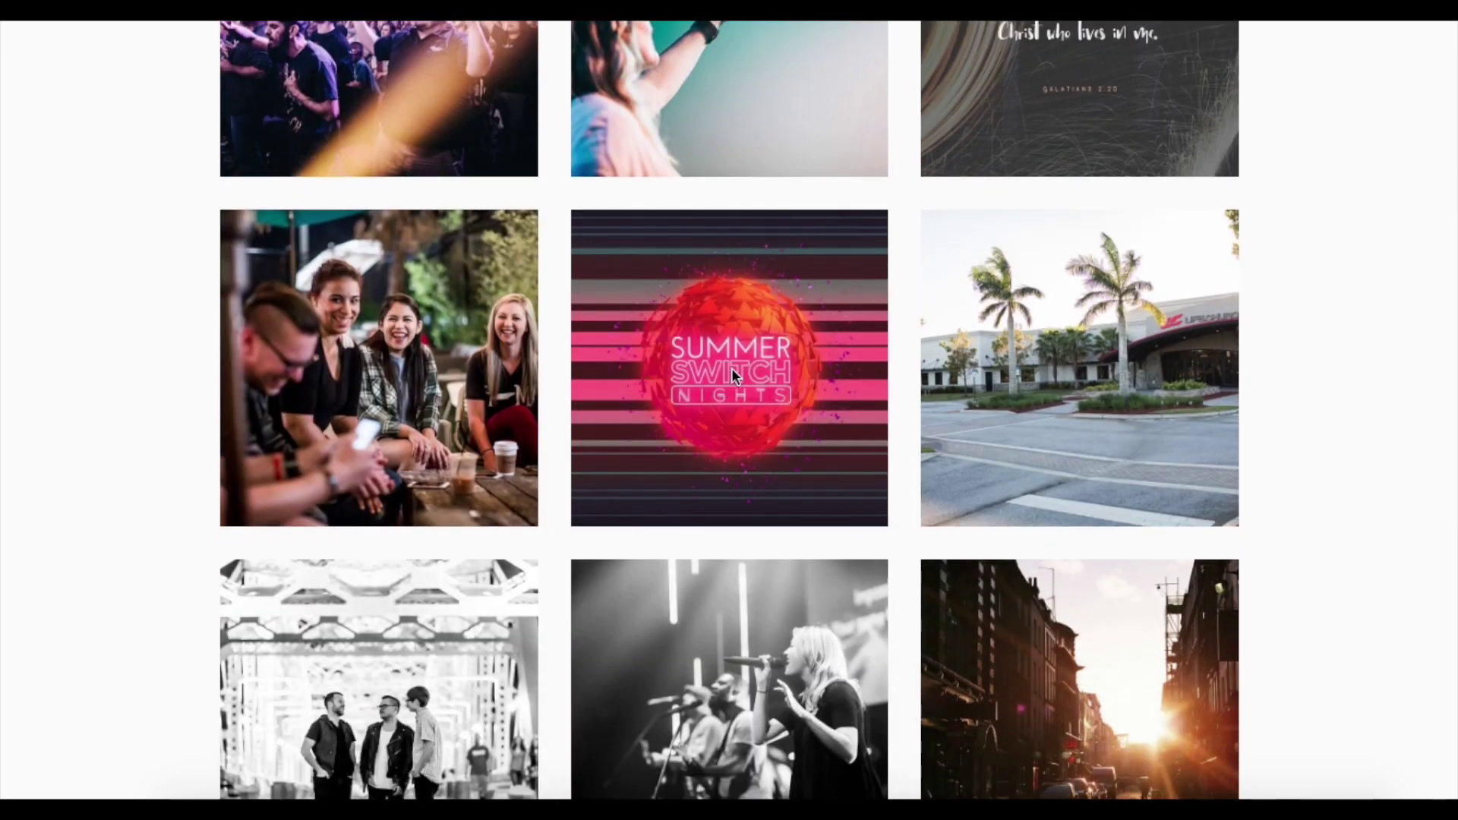
scroll(726, 367, down, 6)
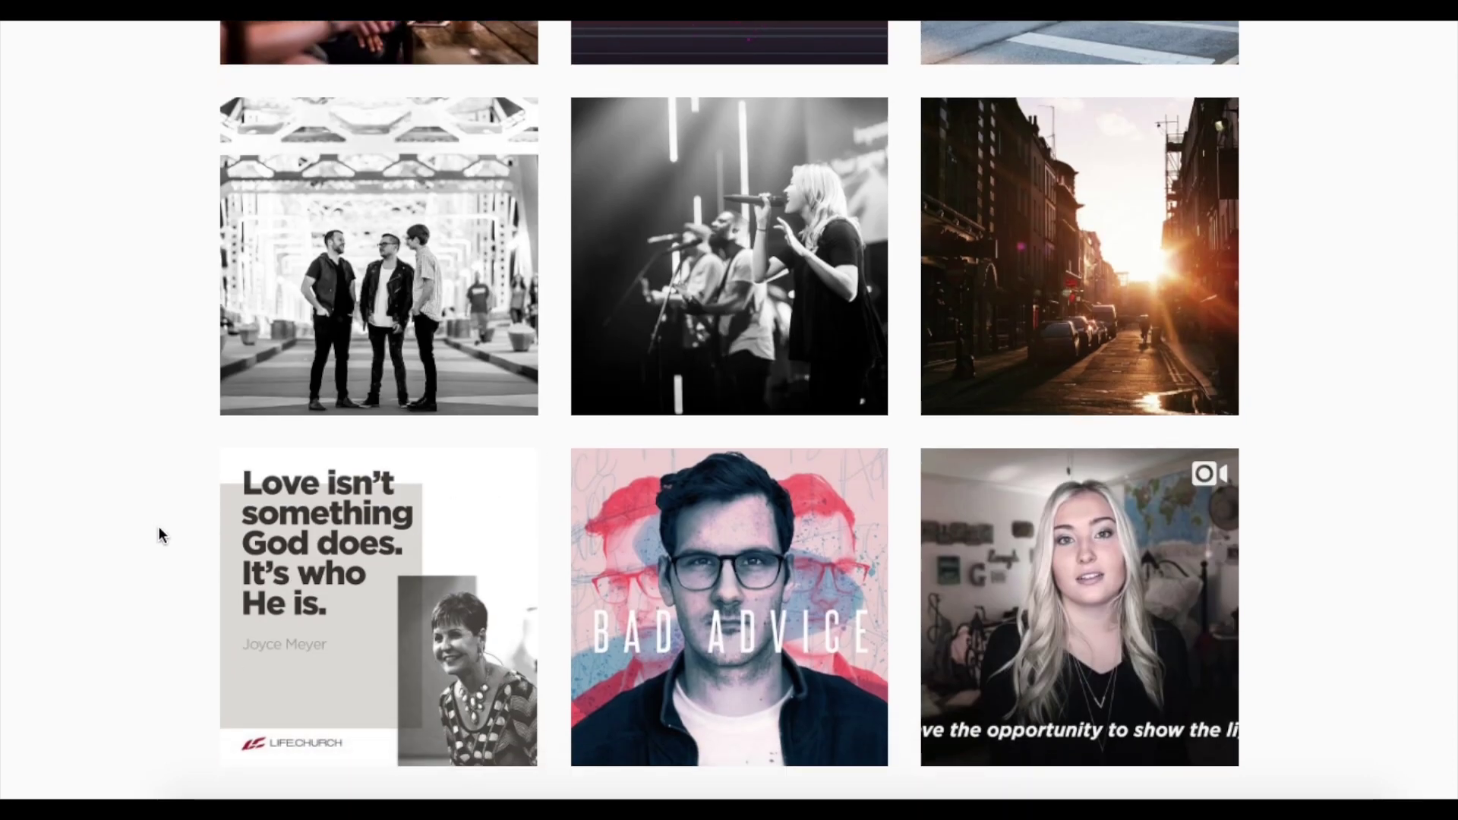
scroll(158, 527, up, 11)
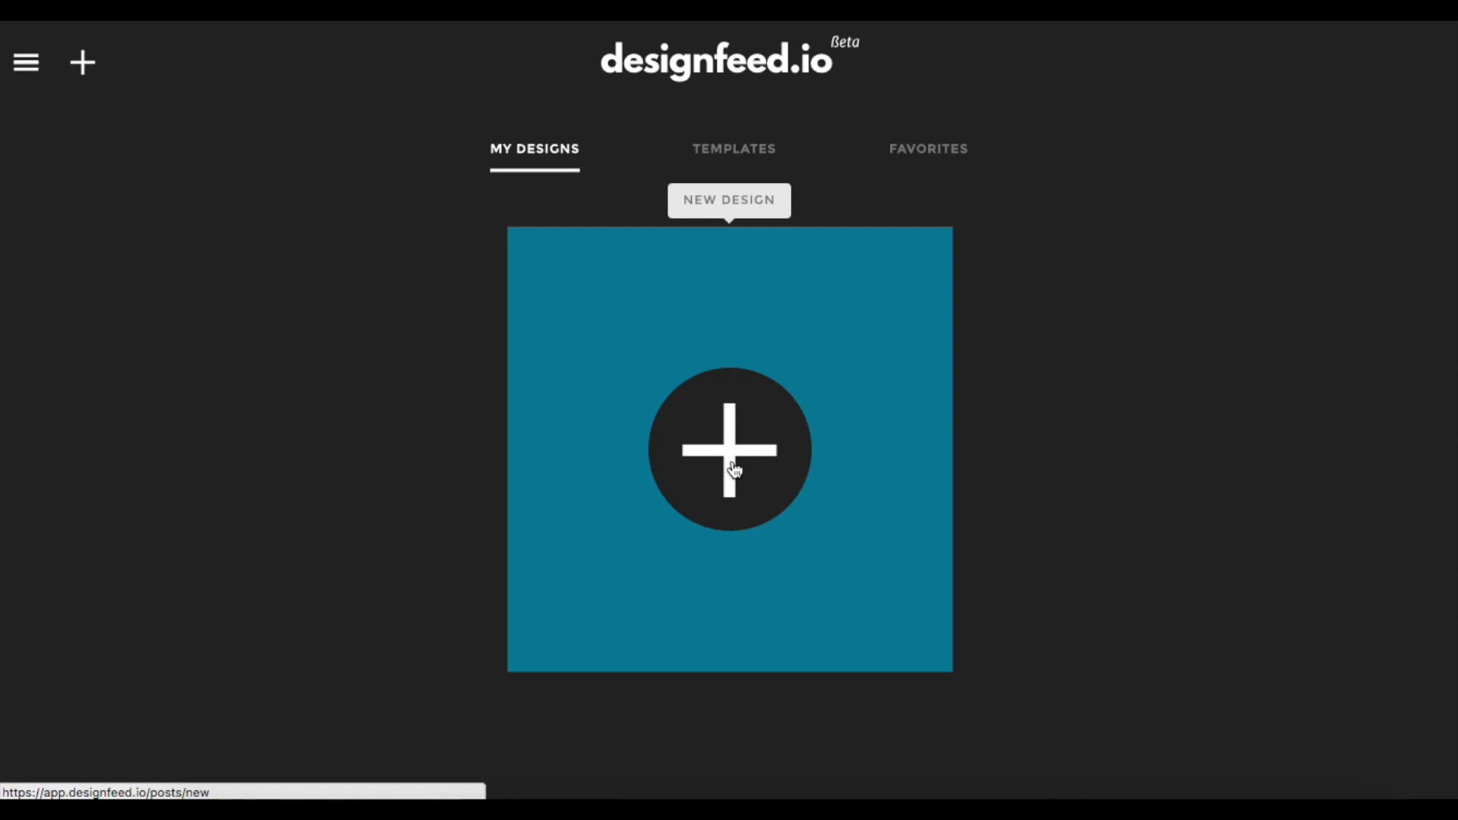
Start a new design with headline "This is my really profound quote." and the author's name as subtitle
click(733, 471)
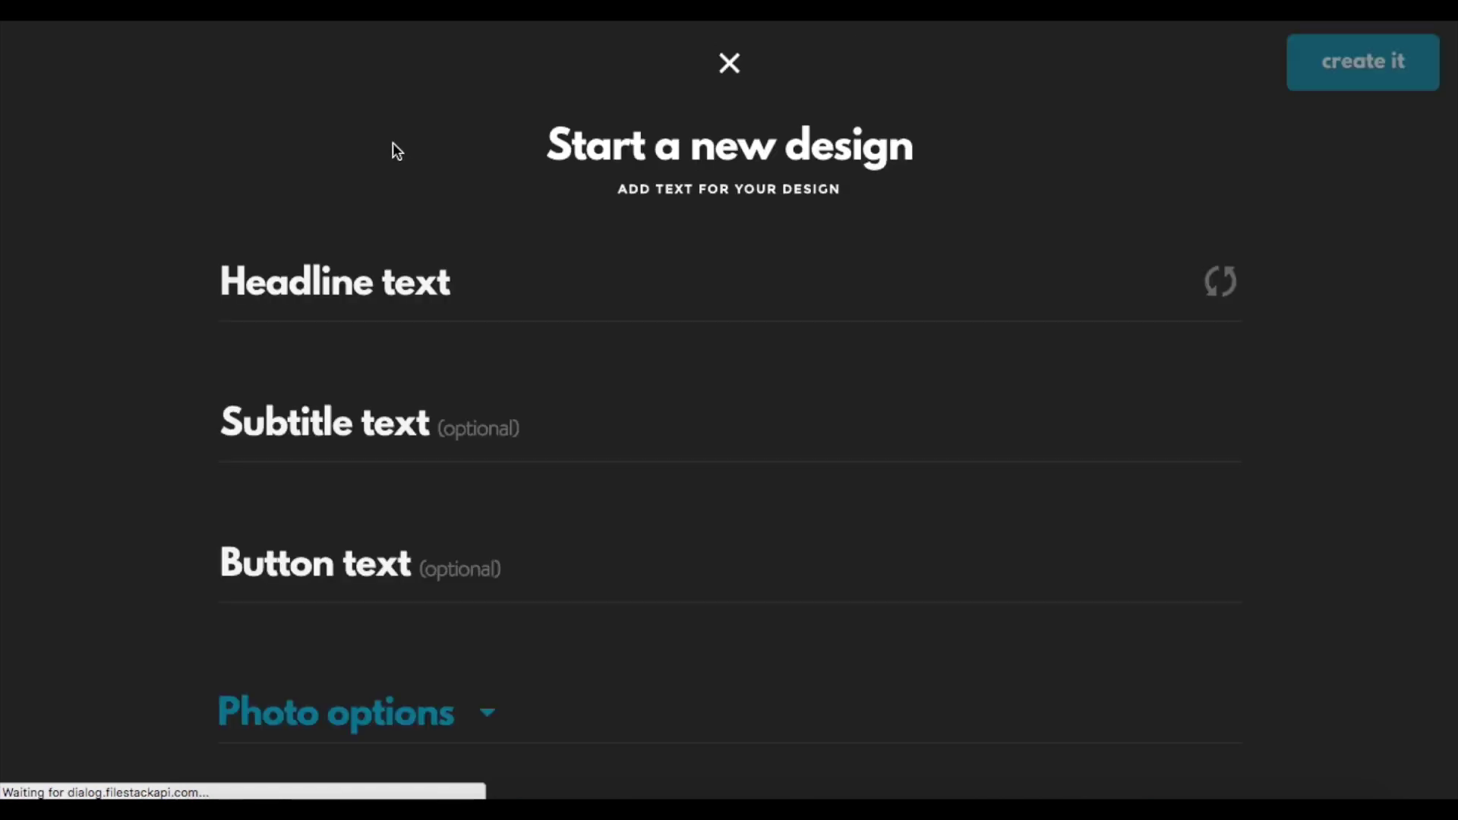
click(378, 295)
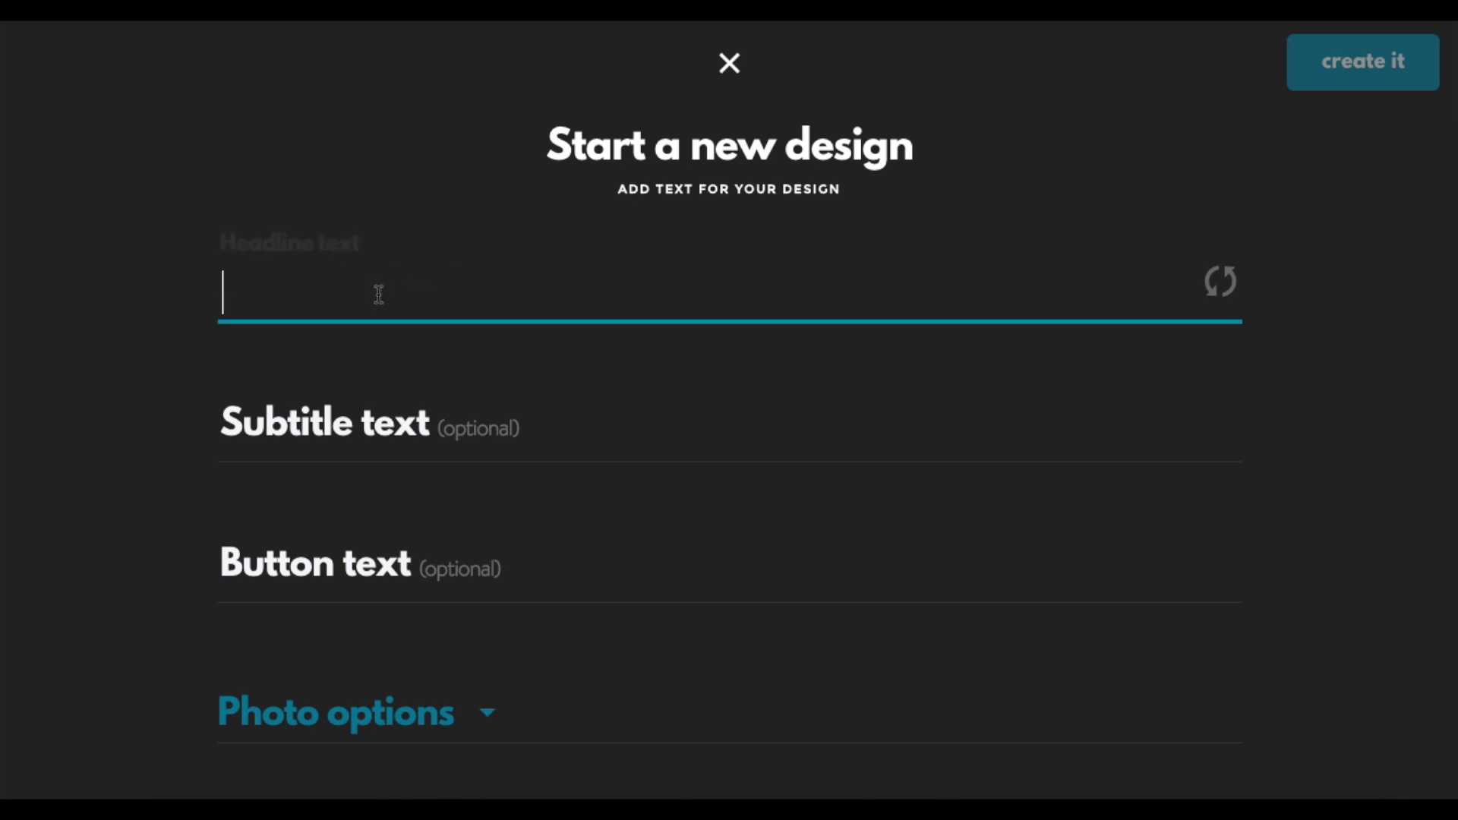
text("This is my really profound quote.")
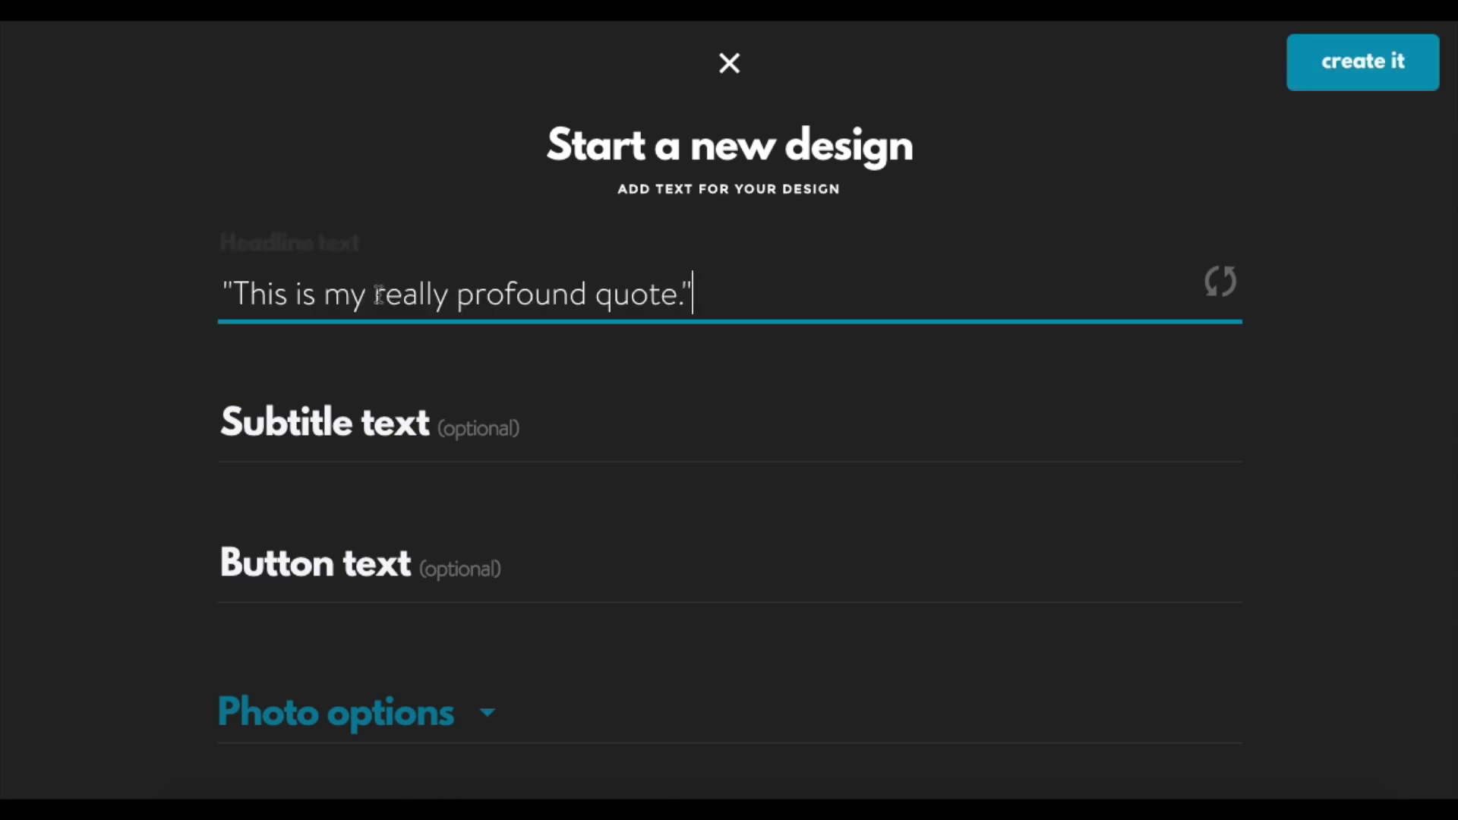
click(367, 429)
text(D)
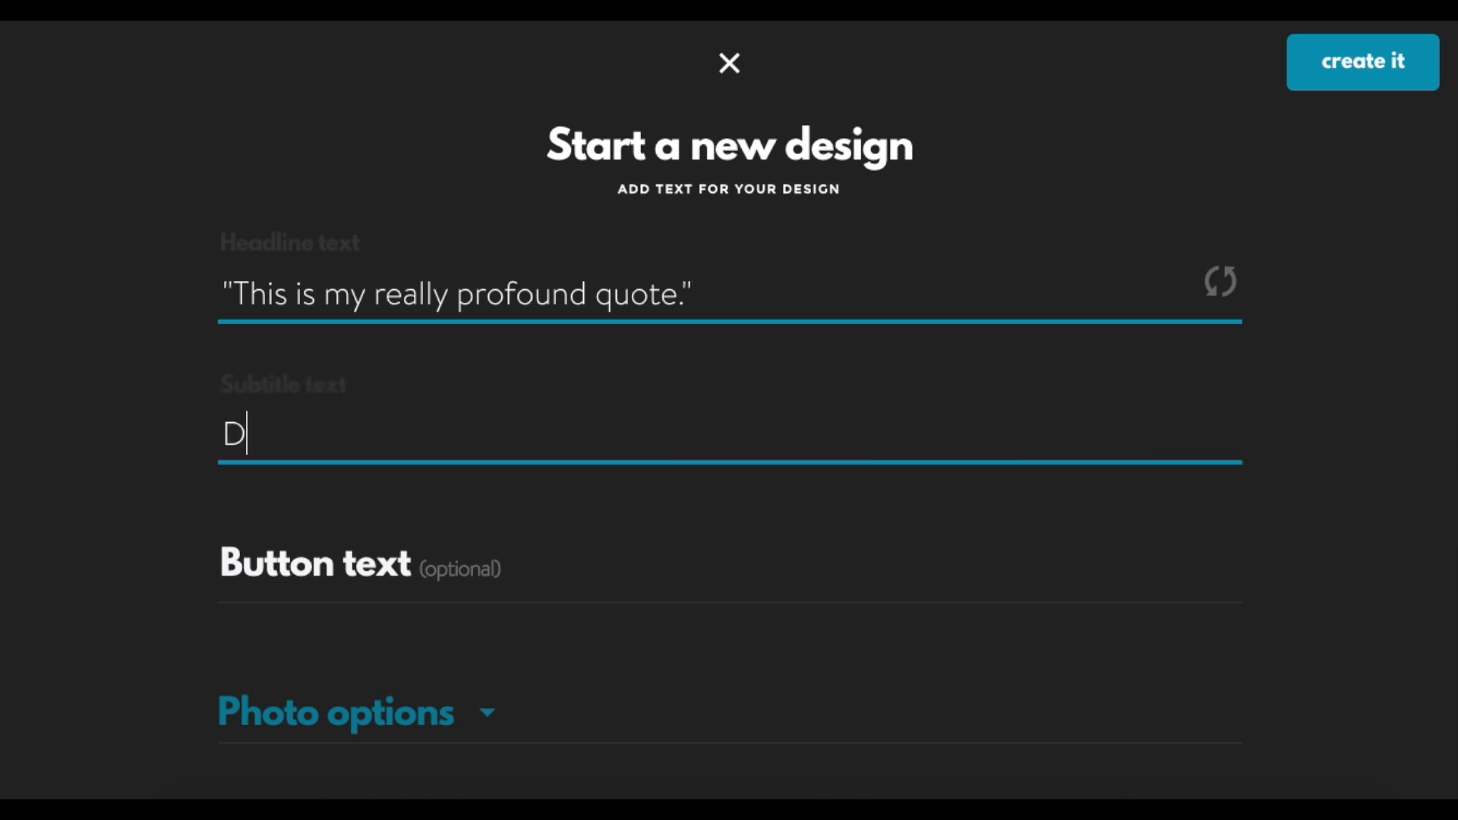
text(an Wunderlich)
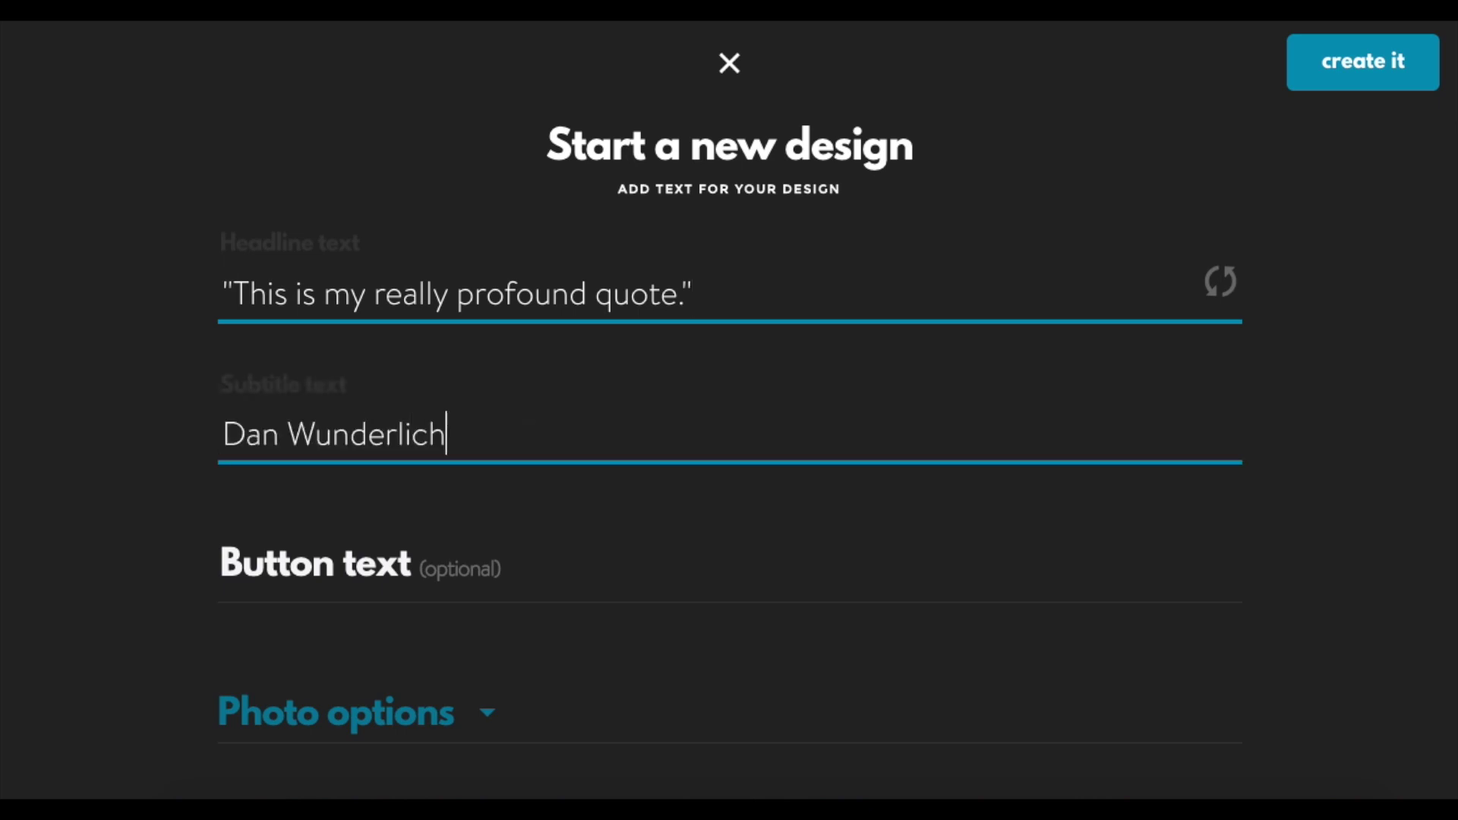
Set the photo preview size to Instagram and generate the quote designs
scroll(103, 448, down, 2)
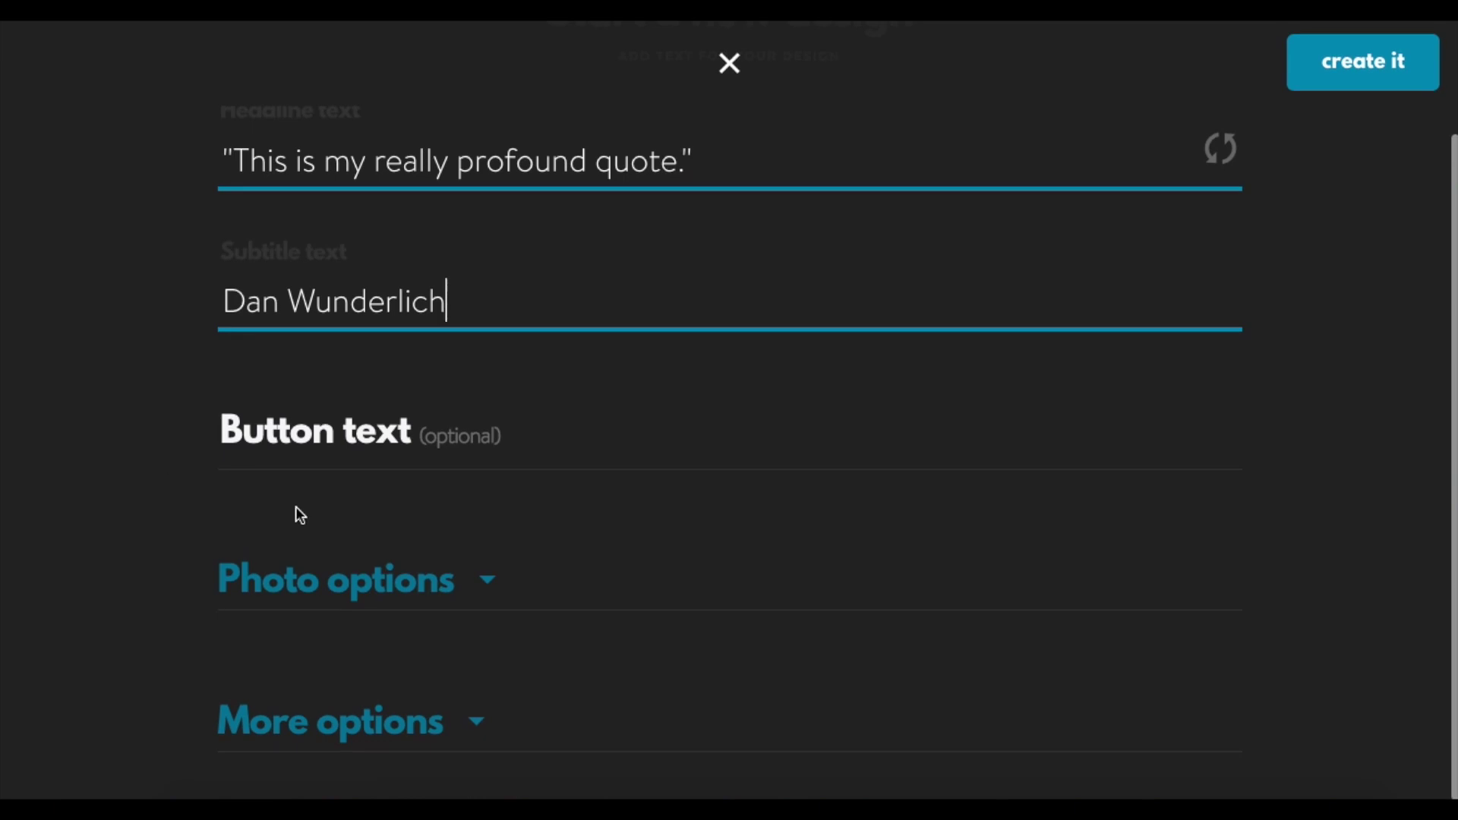
click(394, 577)
scroll(830, 550, down, 4)
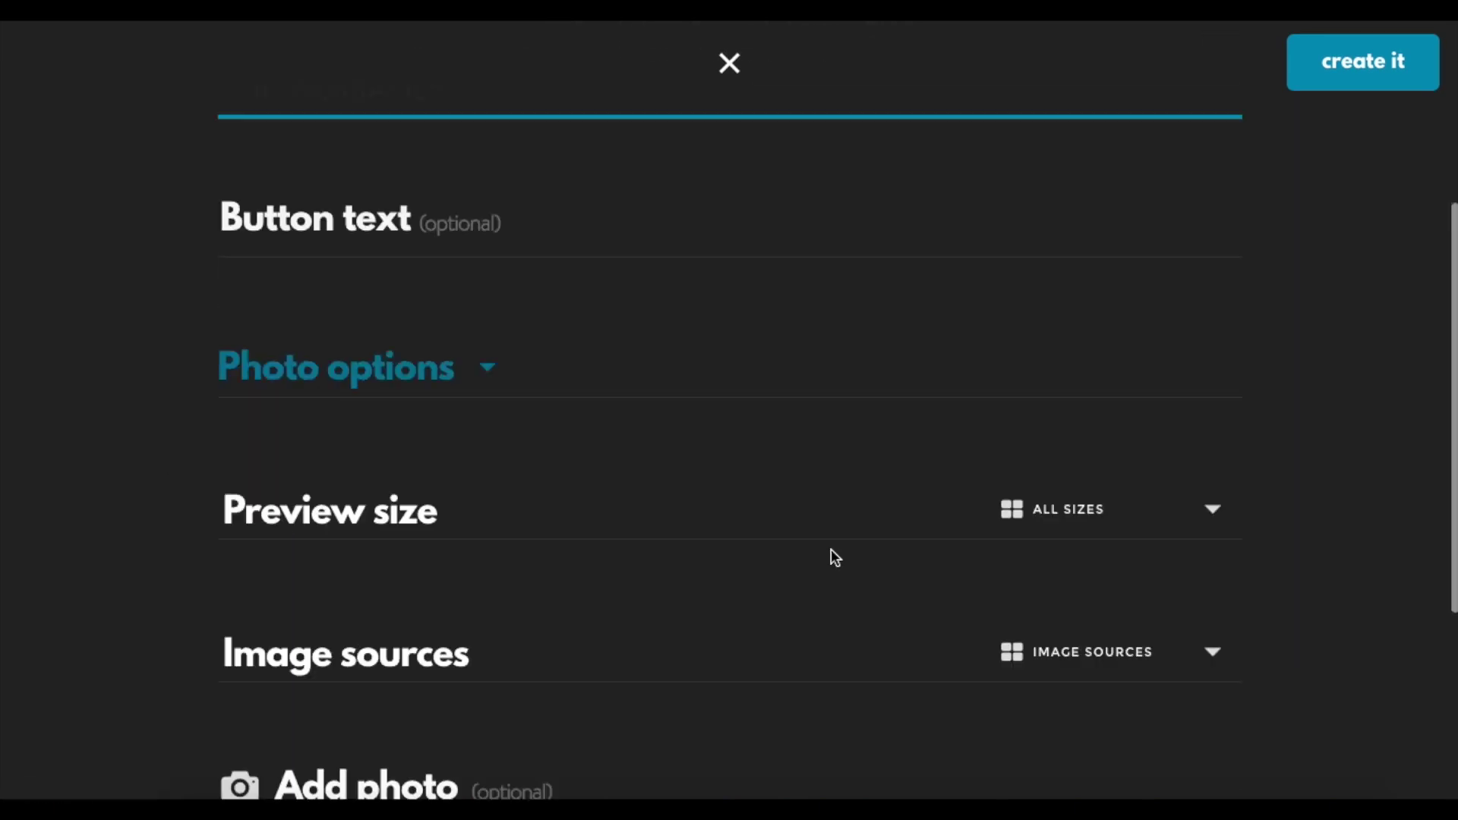
click(1214, 465)
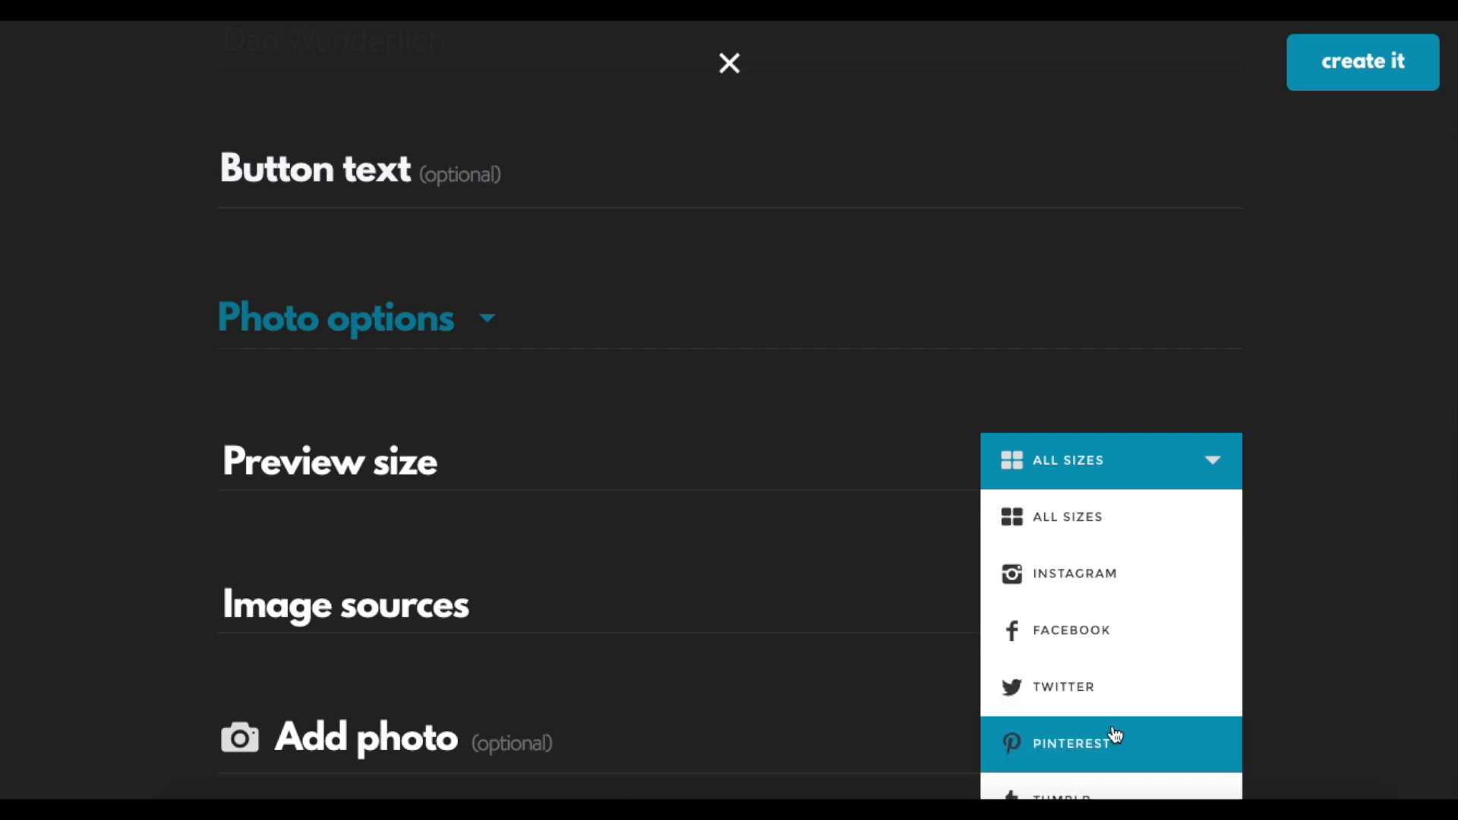
scroll(1115, 735, down, 1)
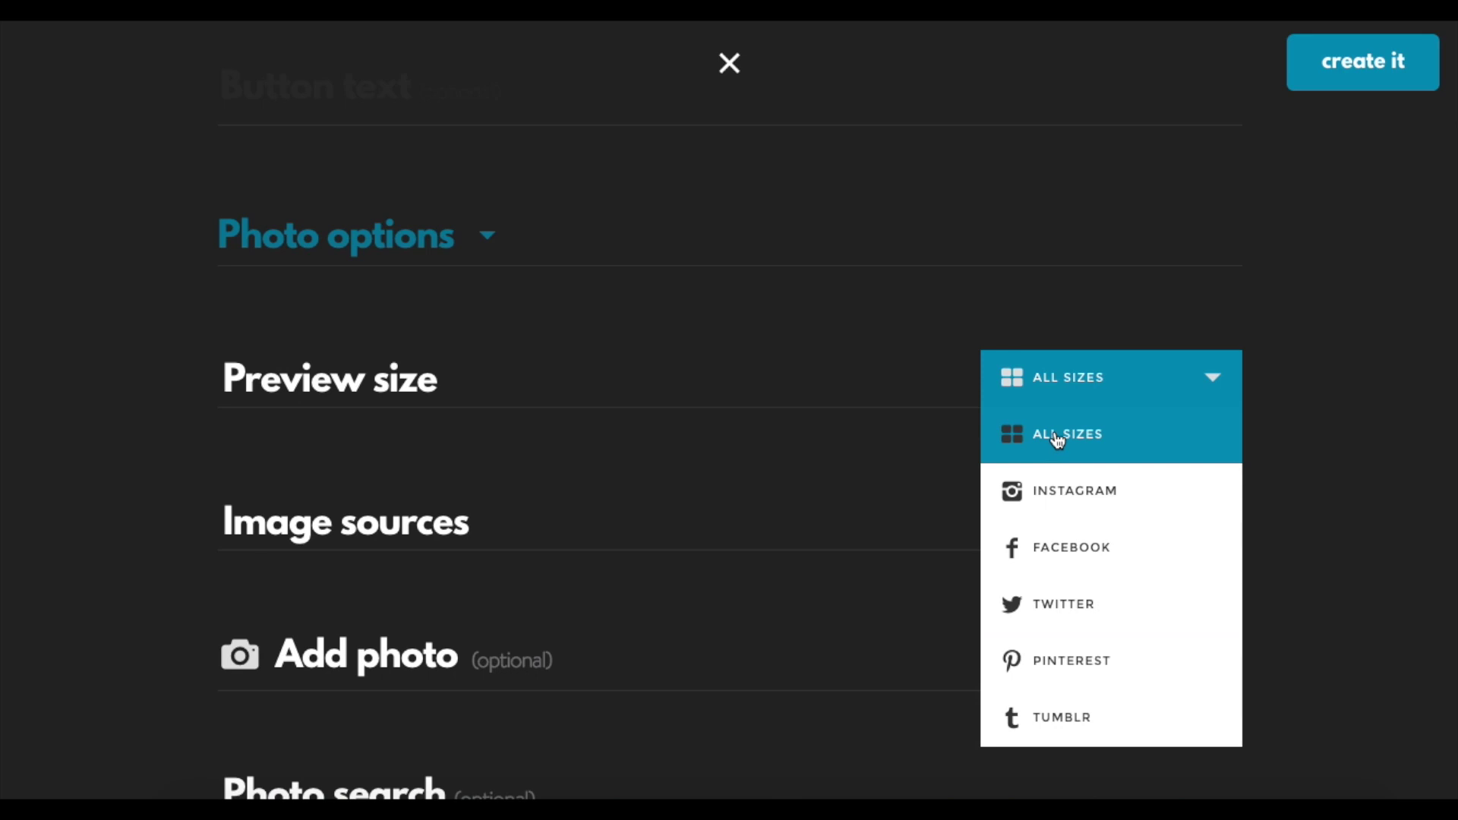
click(1070, 500)
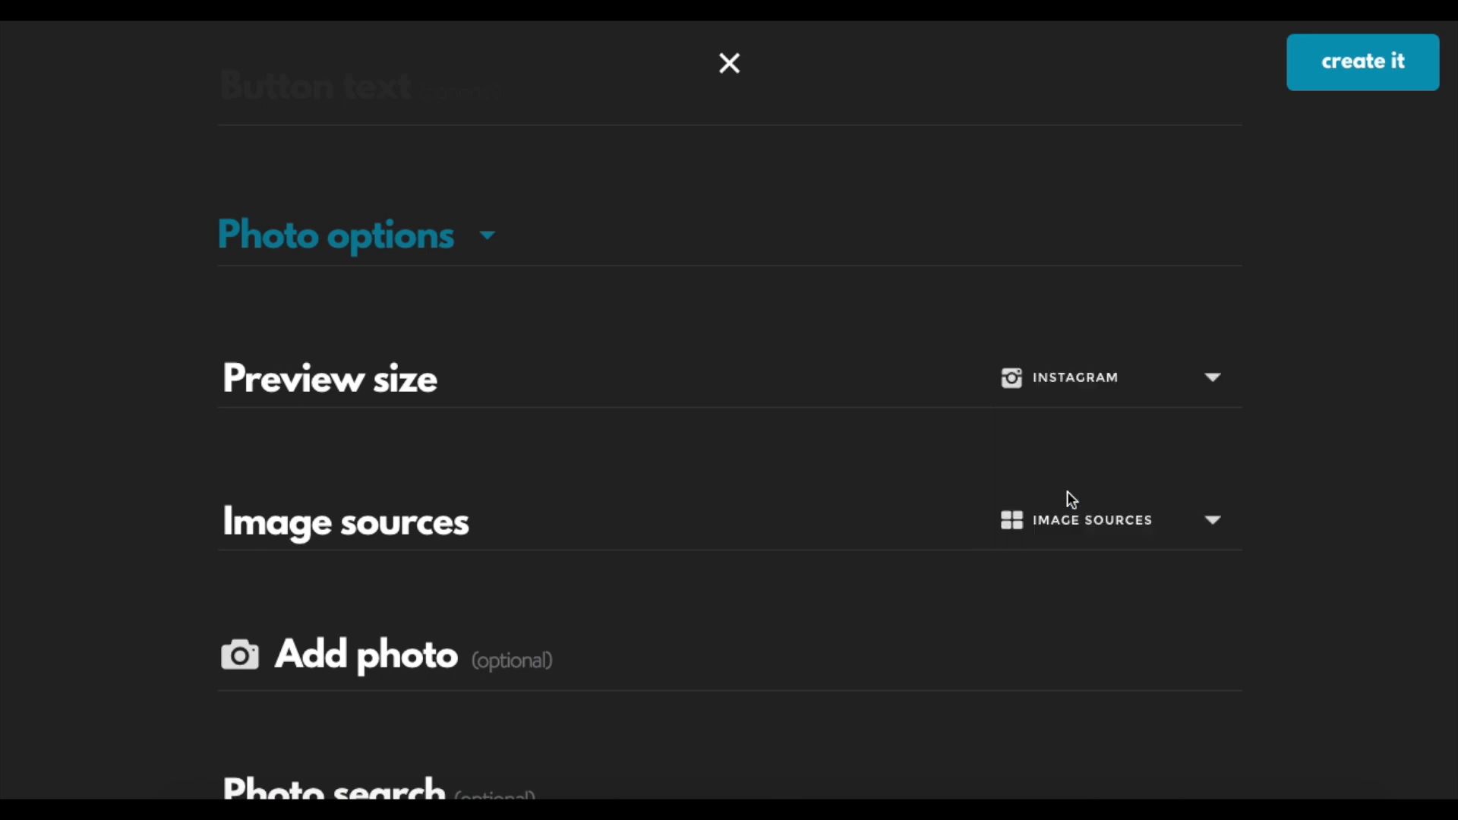
click(1352, 74)
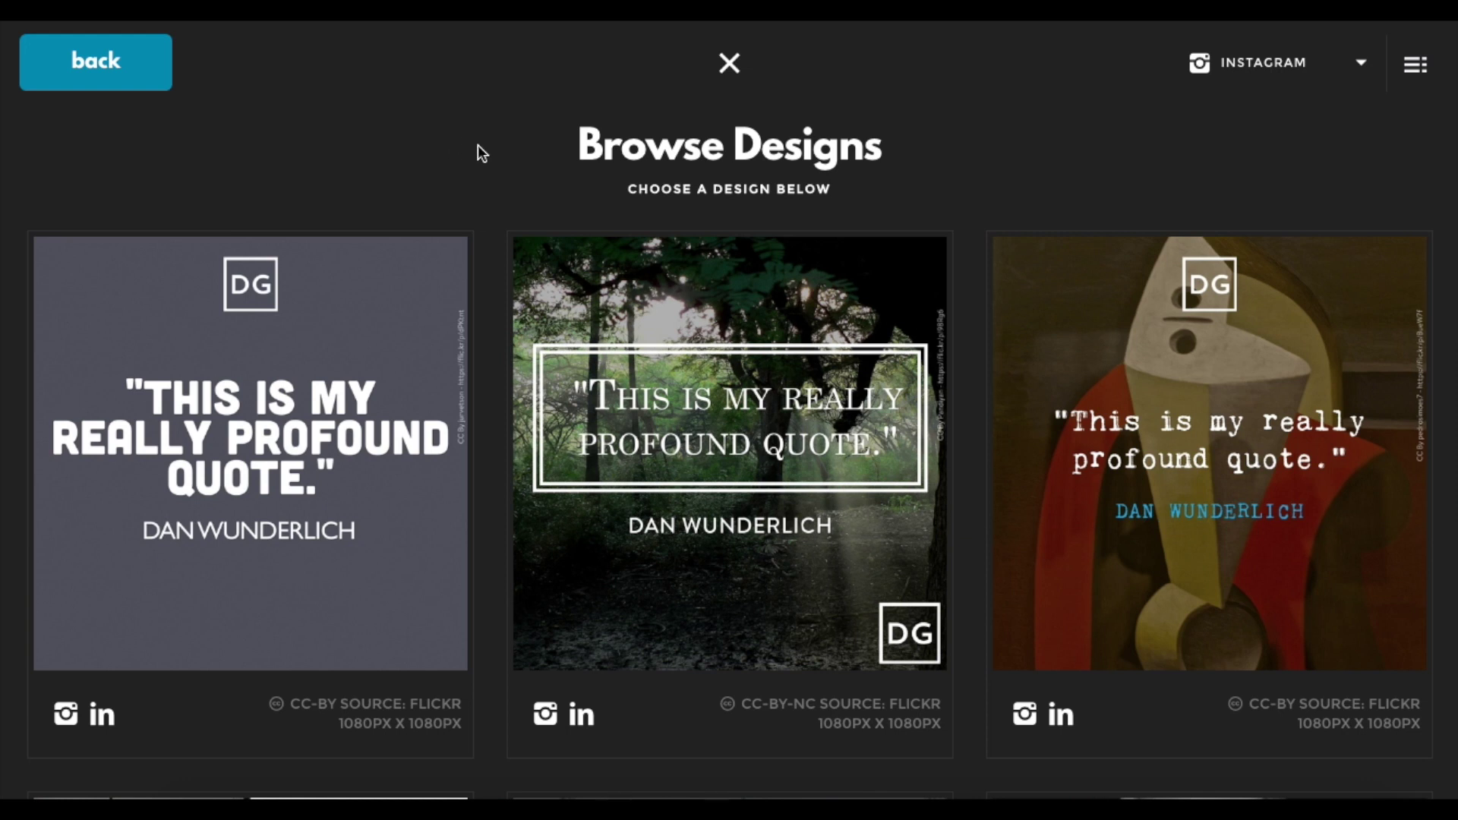
Browse the 1080px quote templates and open the white serif design over a dark portrait photo
scroll(966, 195, down, 3)
scroll(964, 193, down, 10)
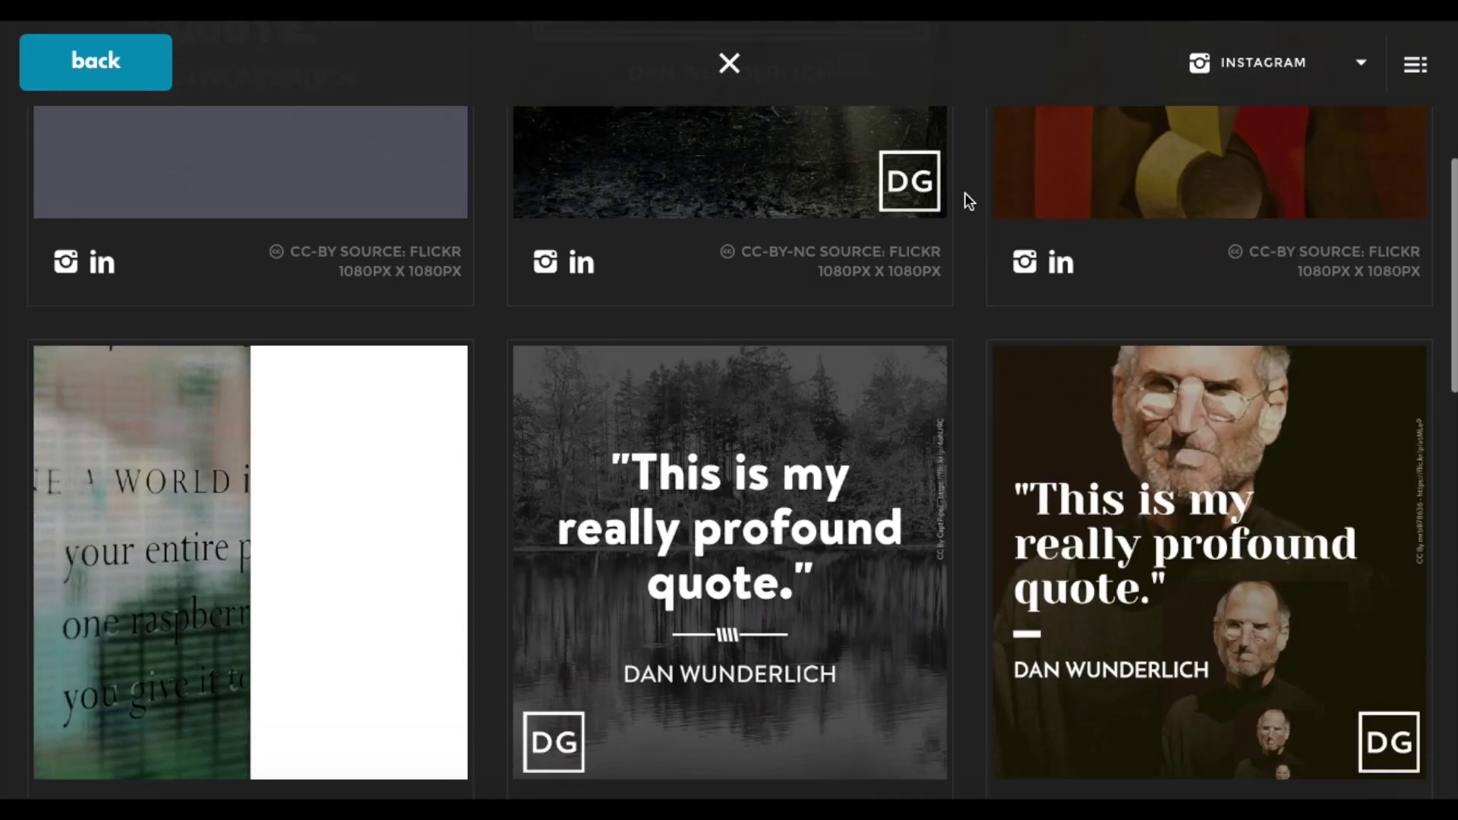
scroll(965, 193, down, 10)
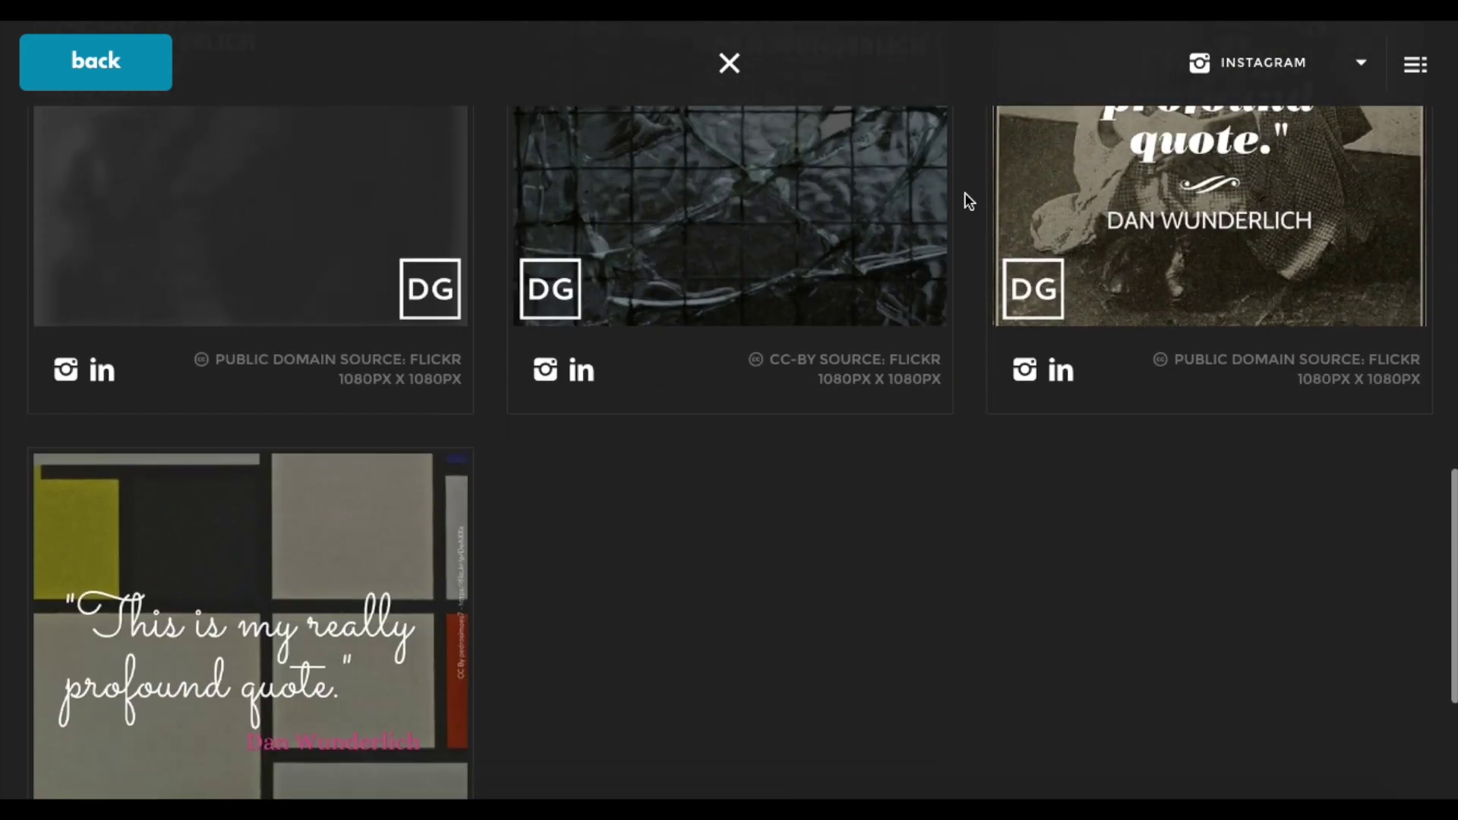
scroll(835, 678, up, 15)
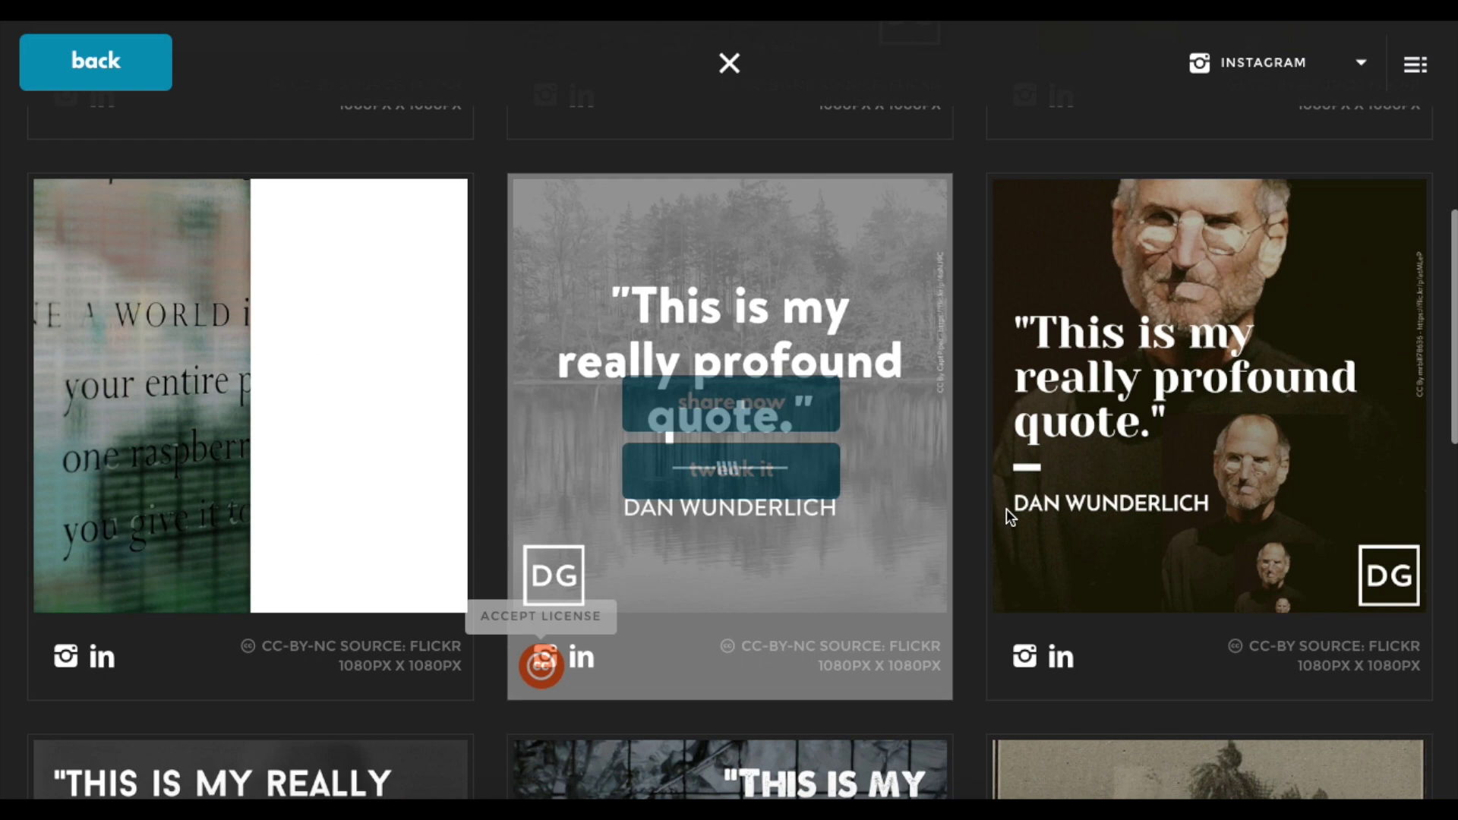
mouse_move(1128, 459)
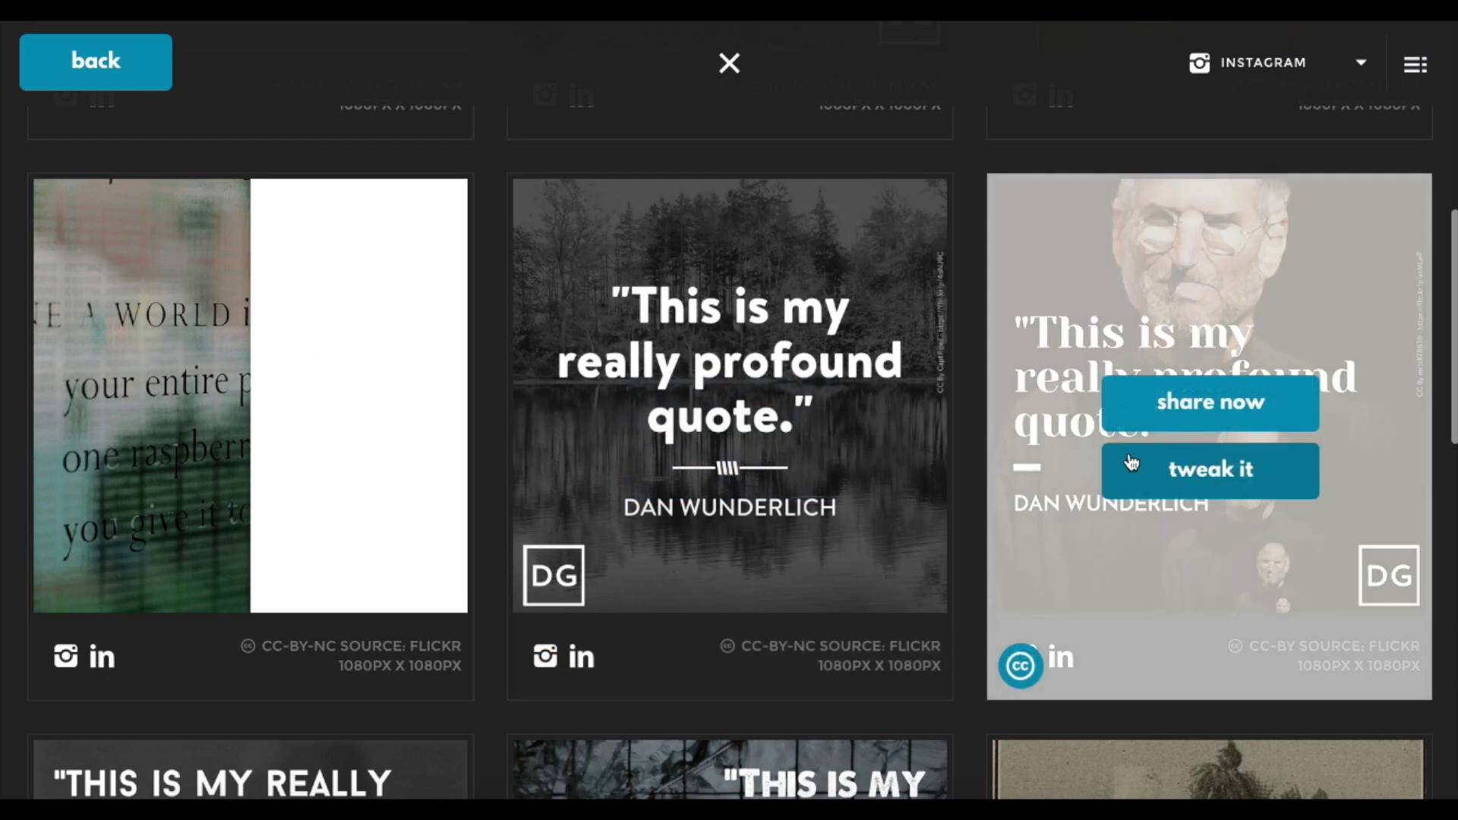
click(1170, 469)
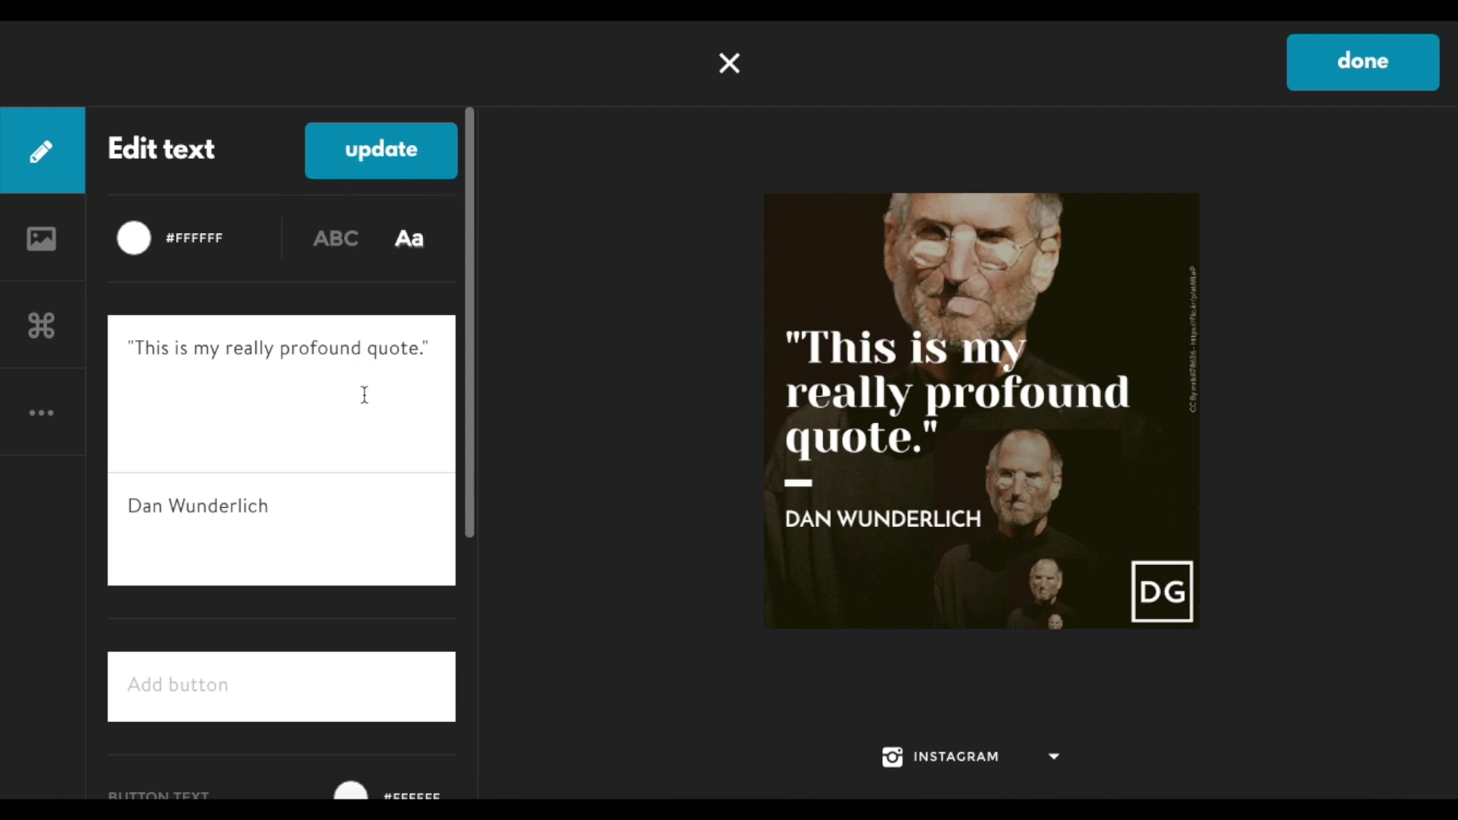
Set the design's button text to #ProfoundQuotes
scroll(365, 394, down, 6)
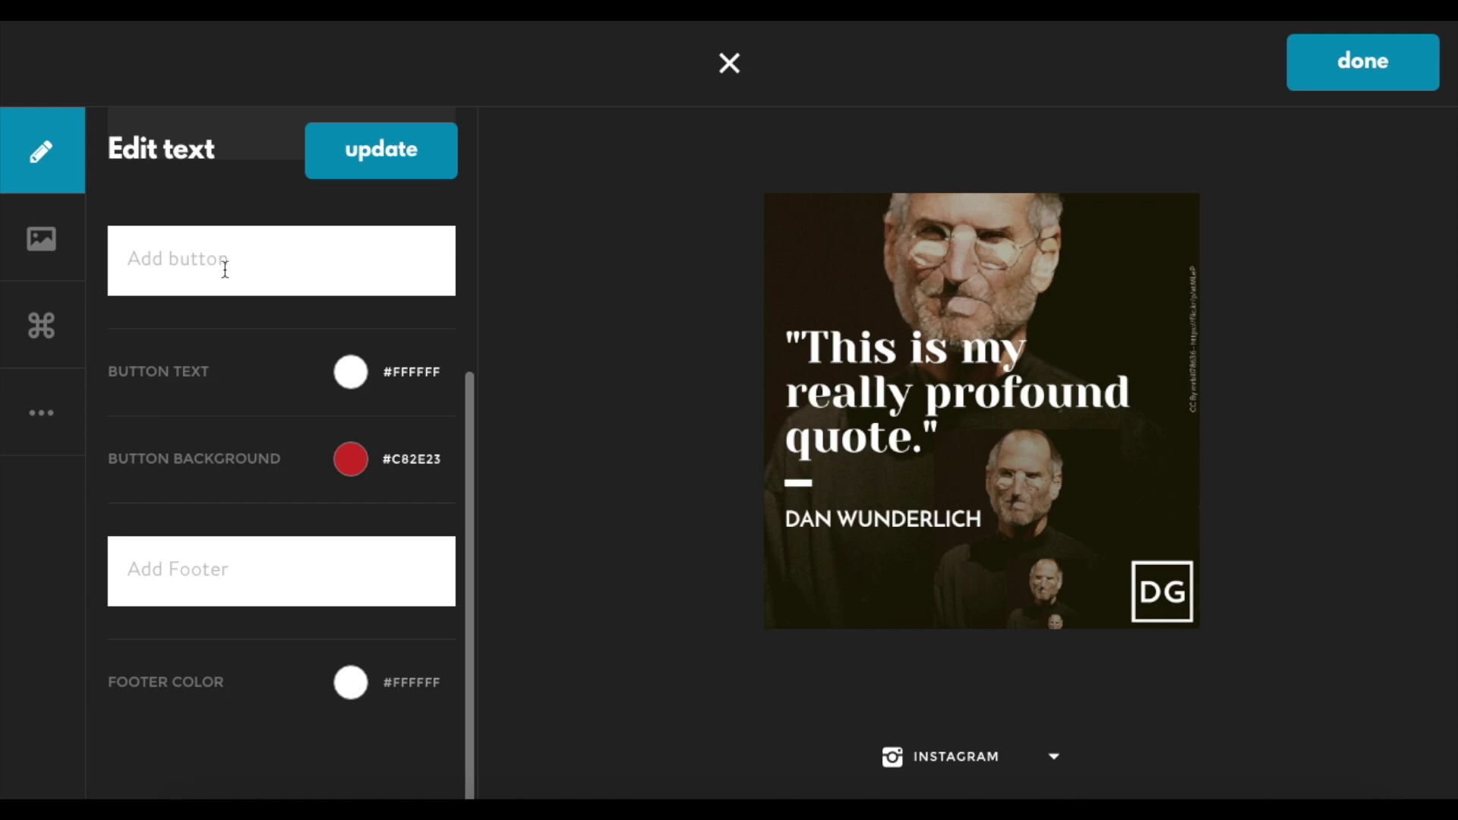
click(225, 269)
text(#Profound)
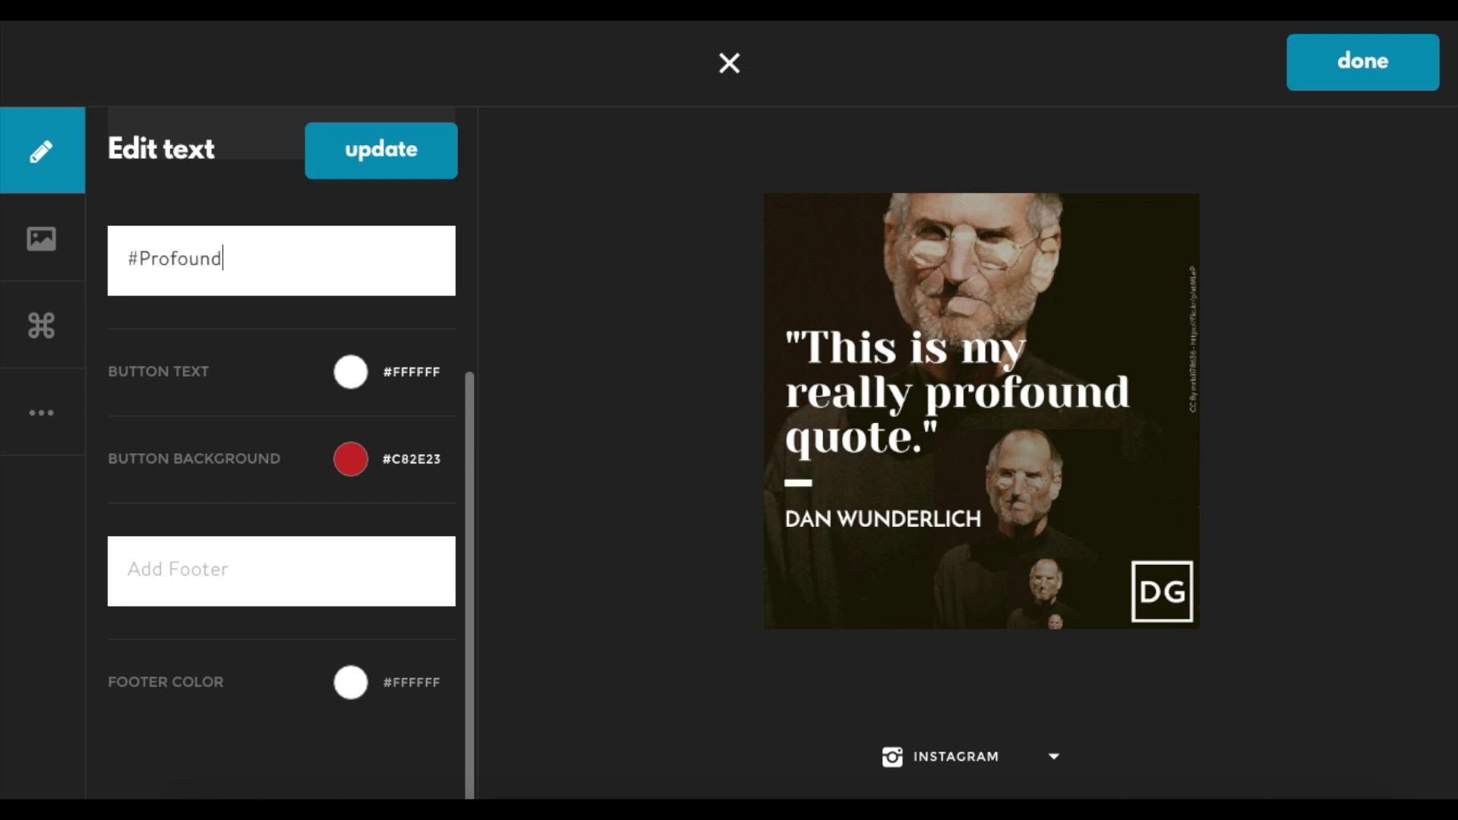
text(Quotes)
key(Return)
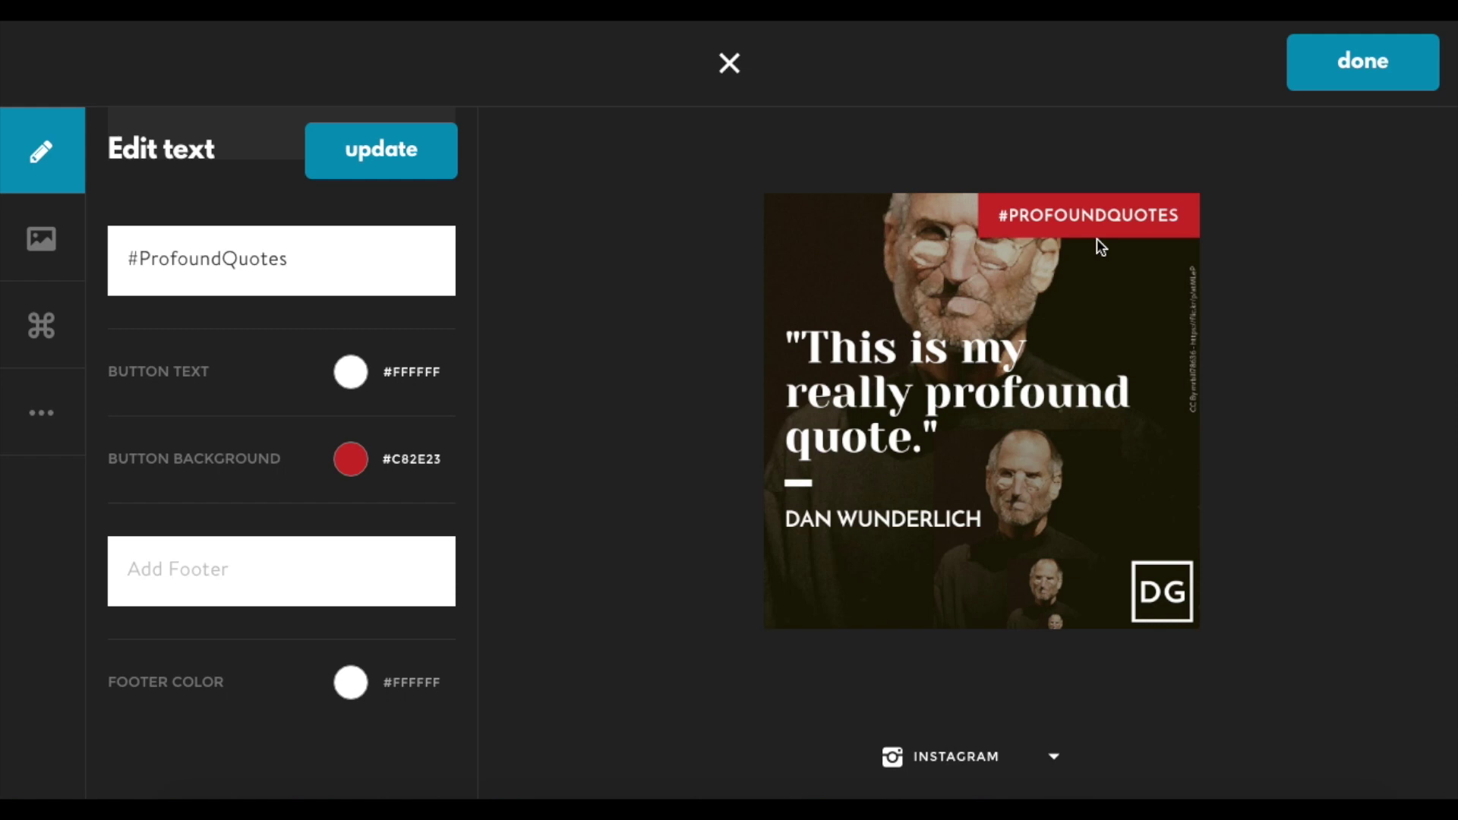
Add DefiningGrace.com as the design's footer text
click(253, 589)
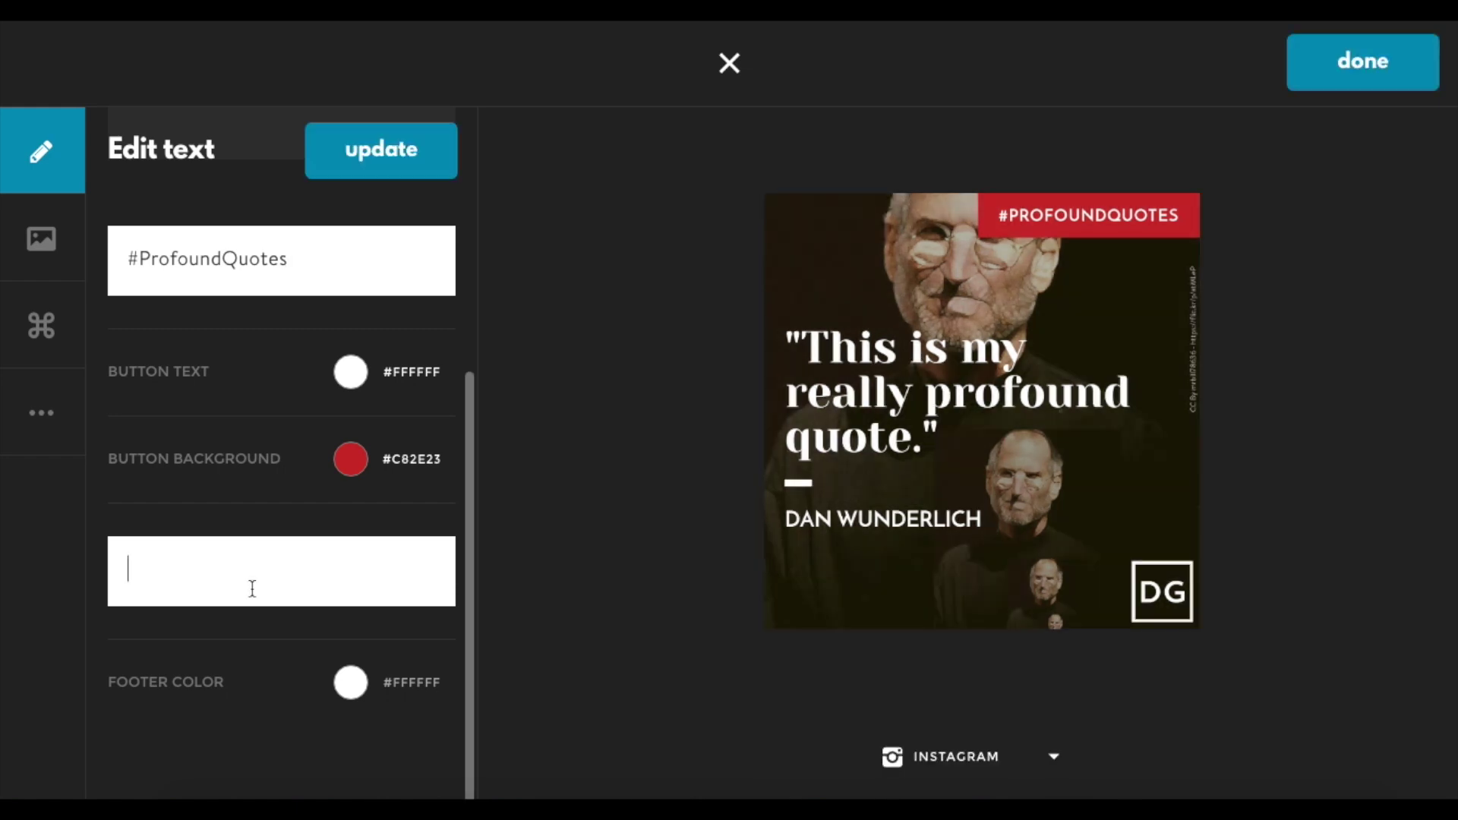
text(DefiningGrace.com)
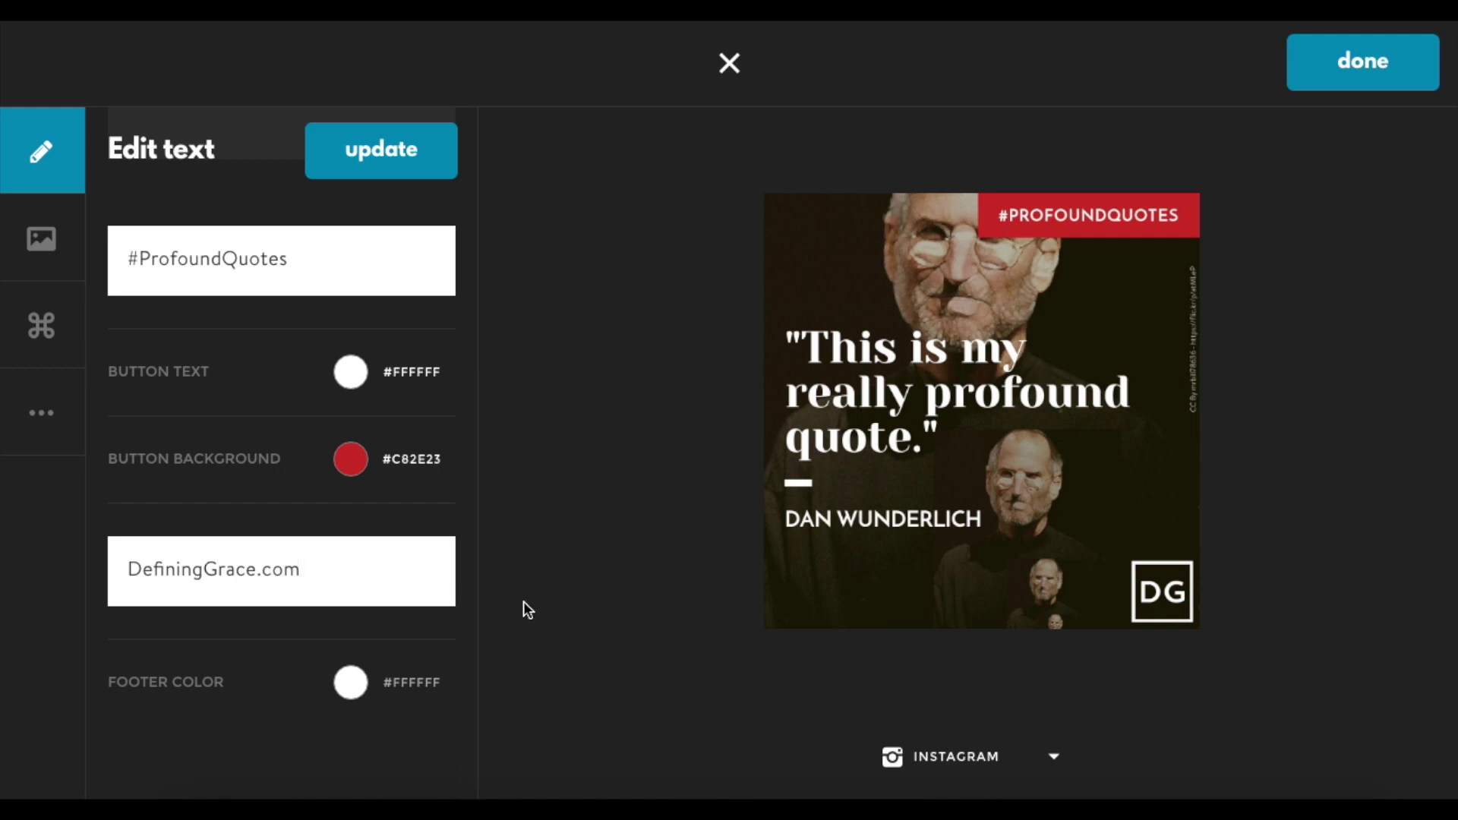
key(Return)
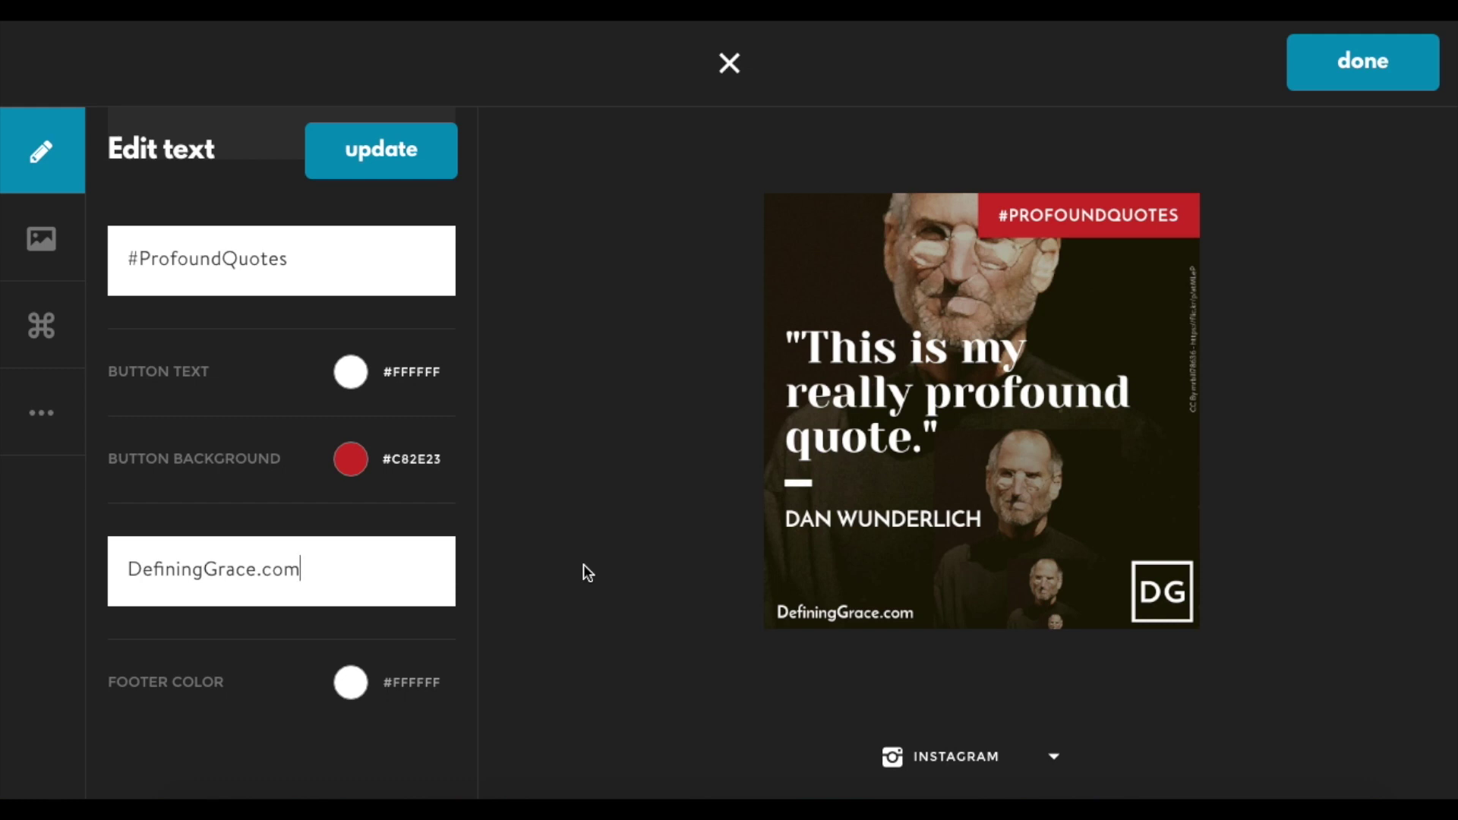
click(30, 241)
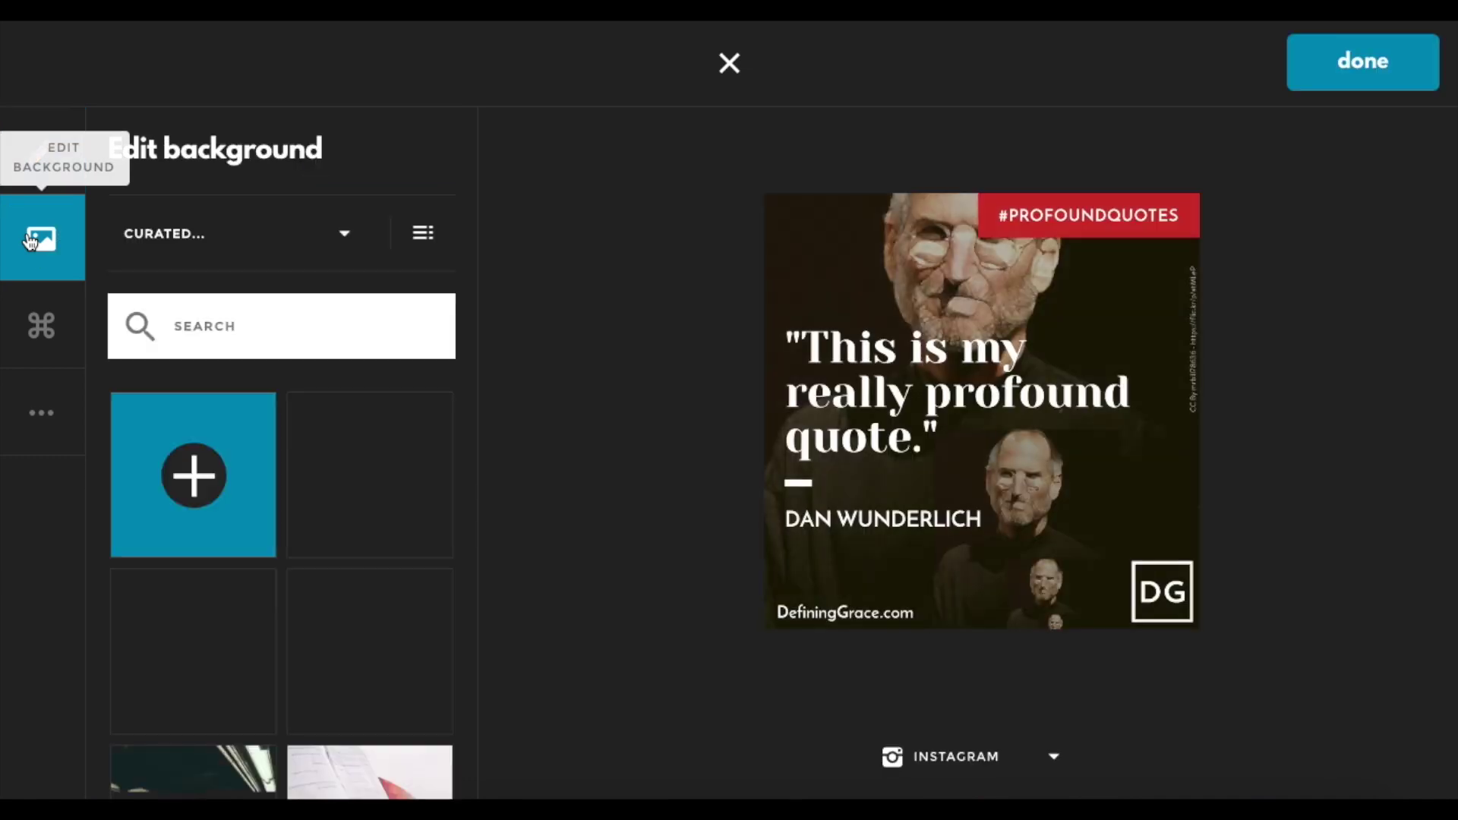
Keep the curated photo collection as the background photo source
click(155, 235)
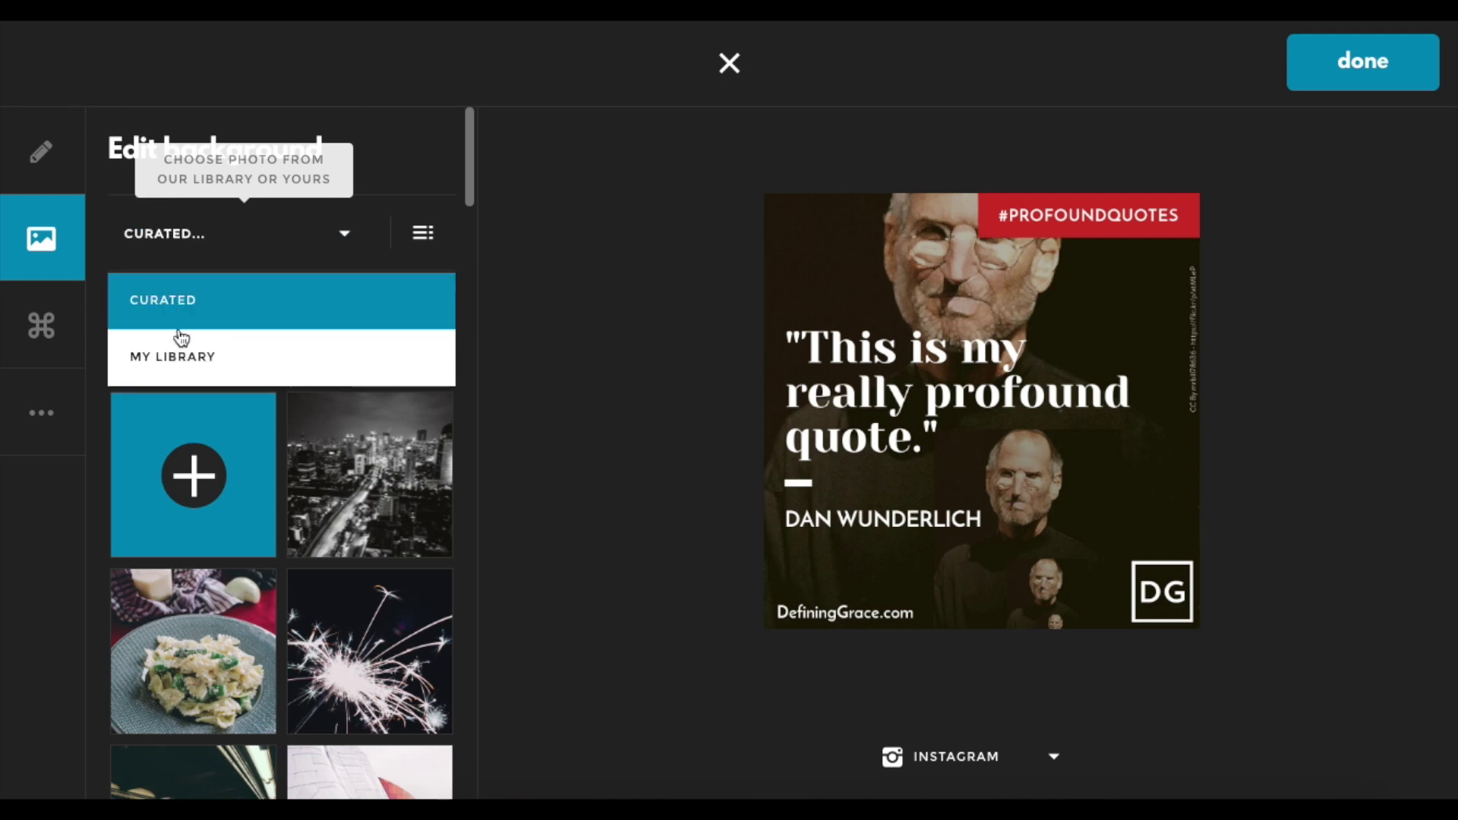
click(175, 260)
scroll(266, 490, down, 6)
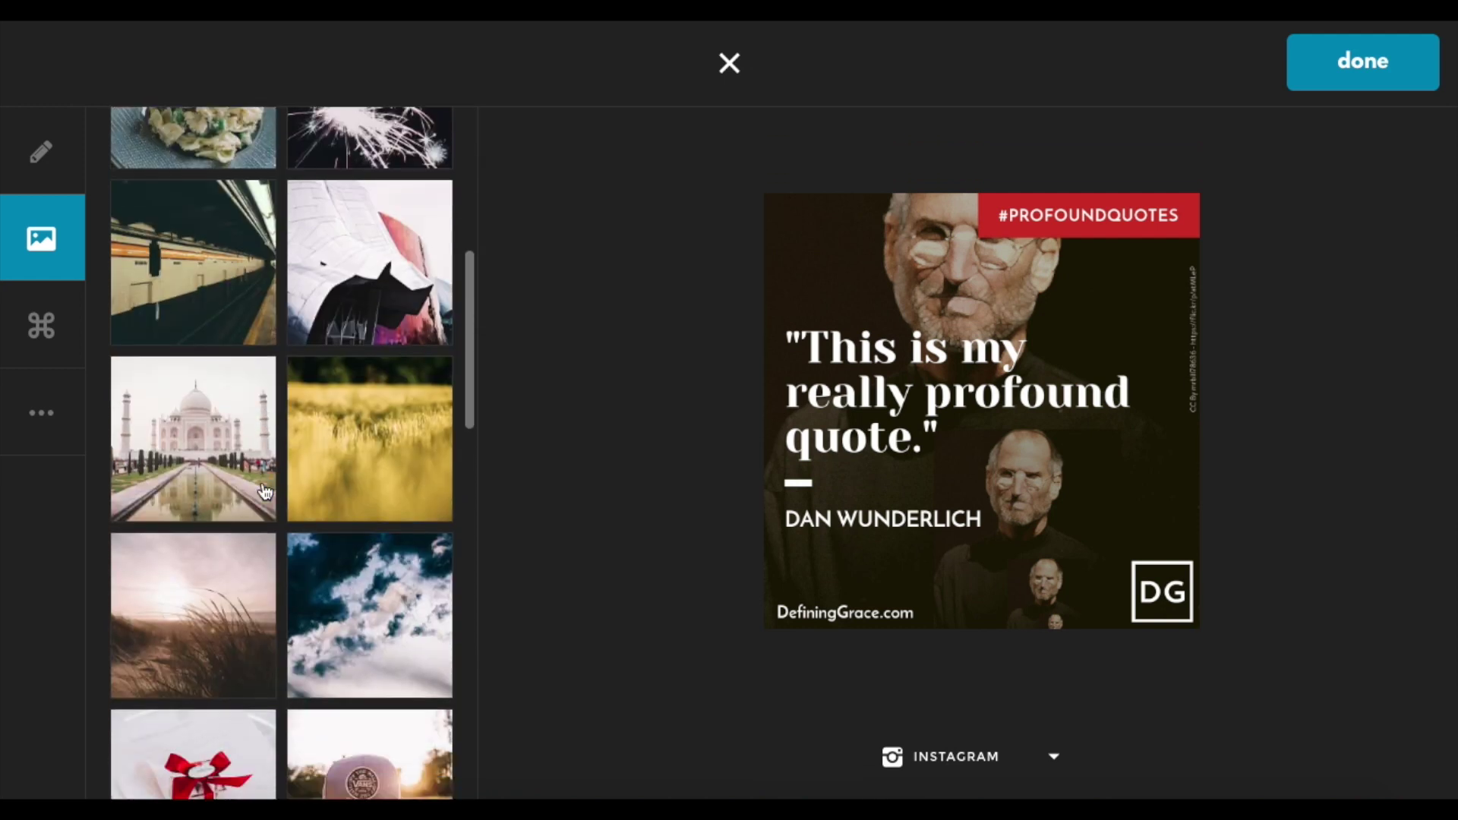
scroll(266, 492, down, 8)
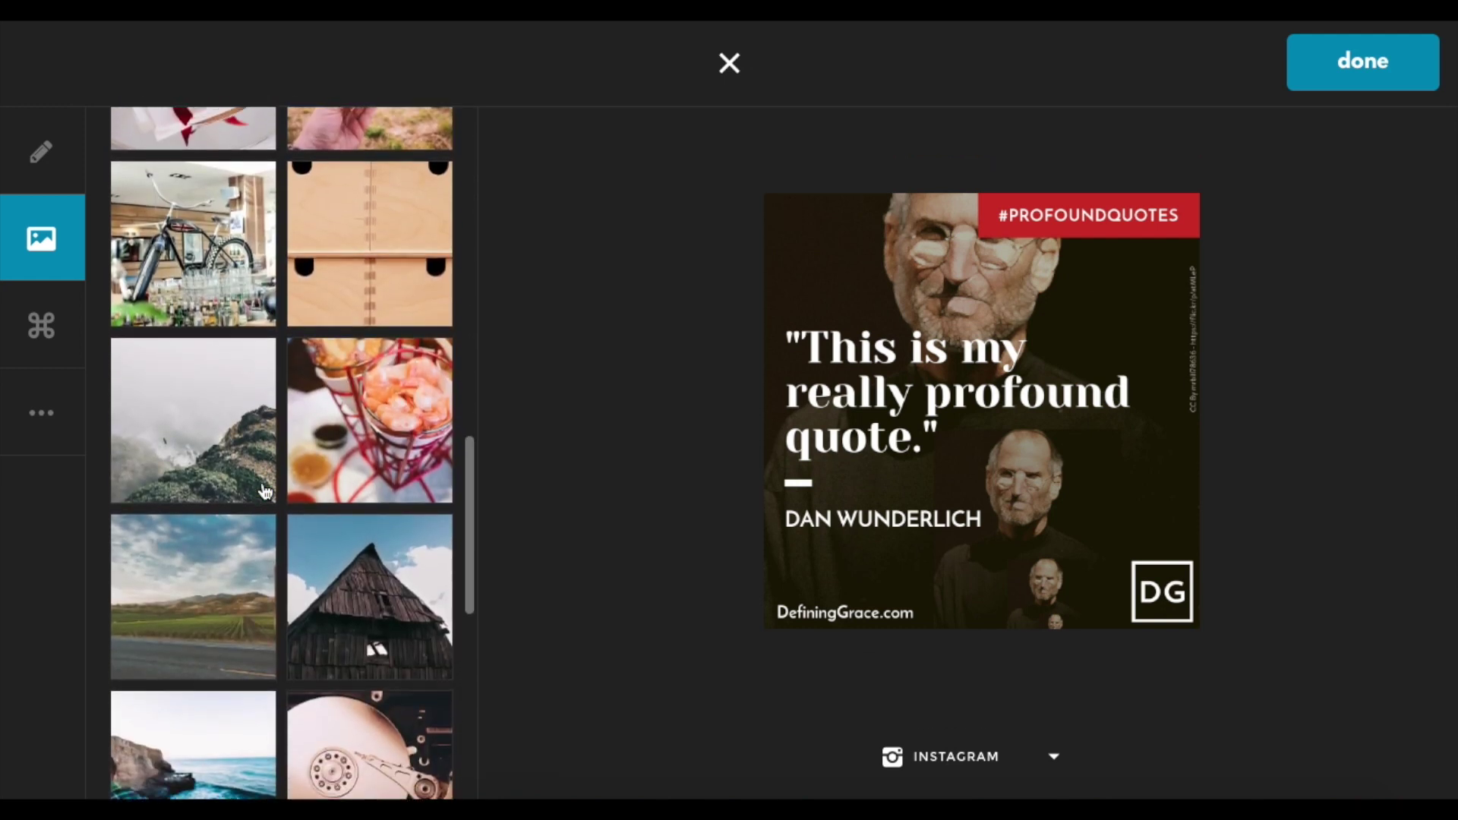
scroll(266, 492, up, 14)
Search backgrounds for sunrise and pick the misty sunrise photo with a small boat
click(267, 323)
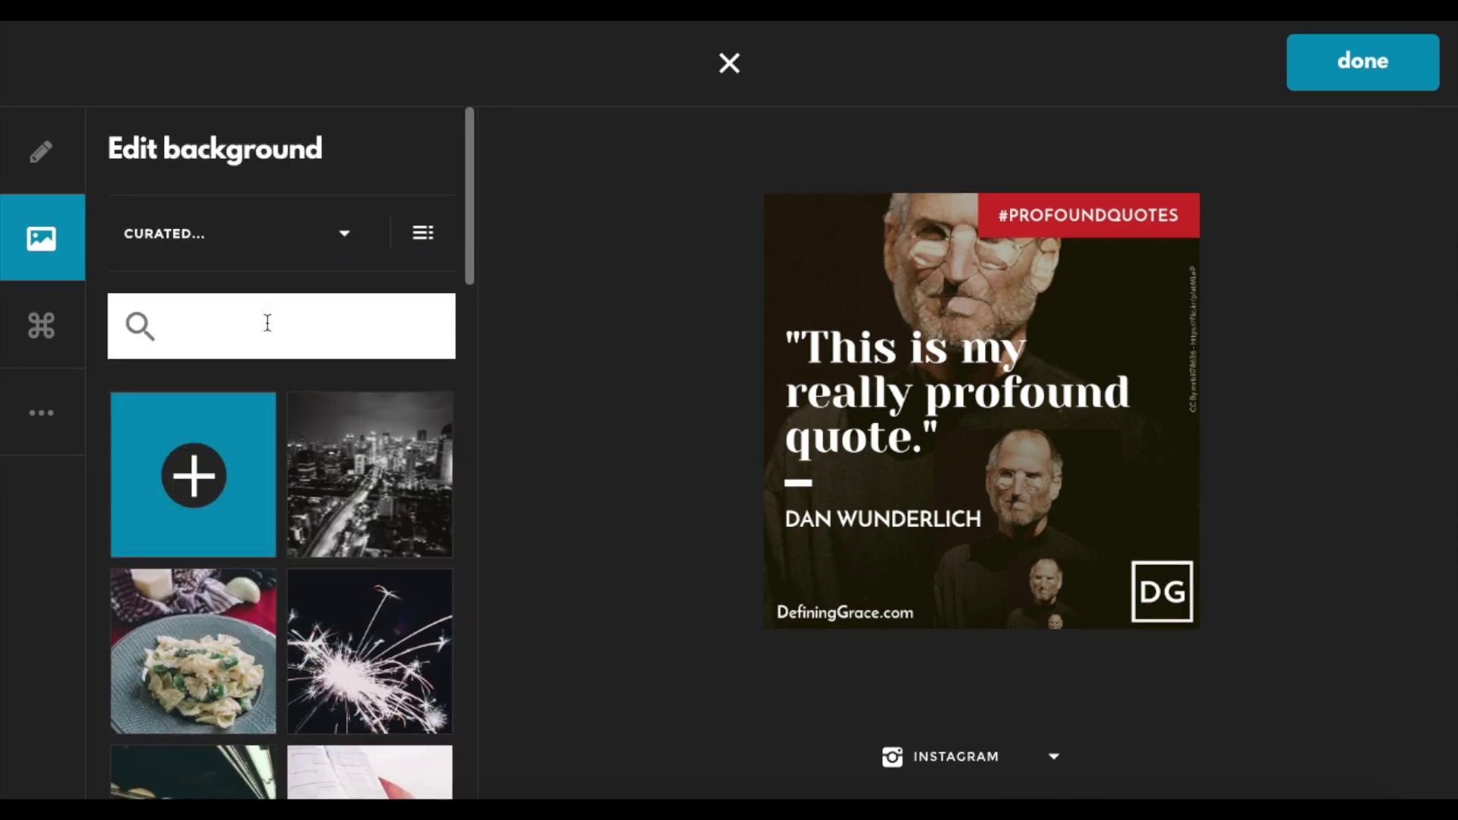
key(Return)
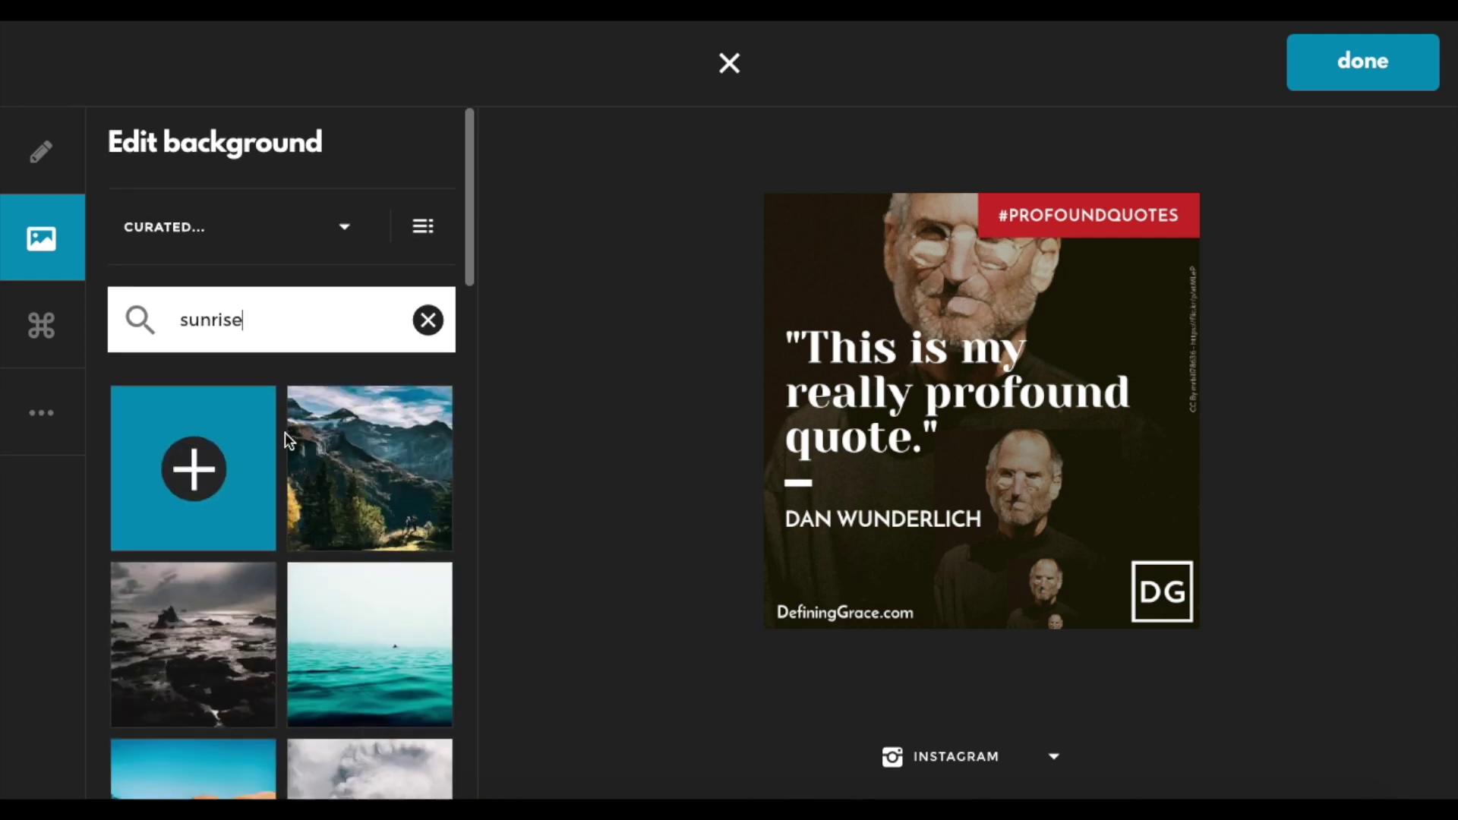
scroll(285, 431, down, 6)
scroll(285, 431, down, 8)
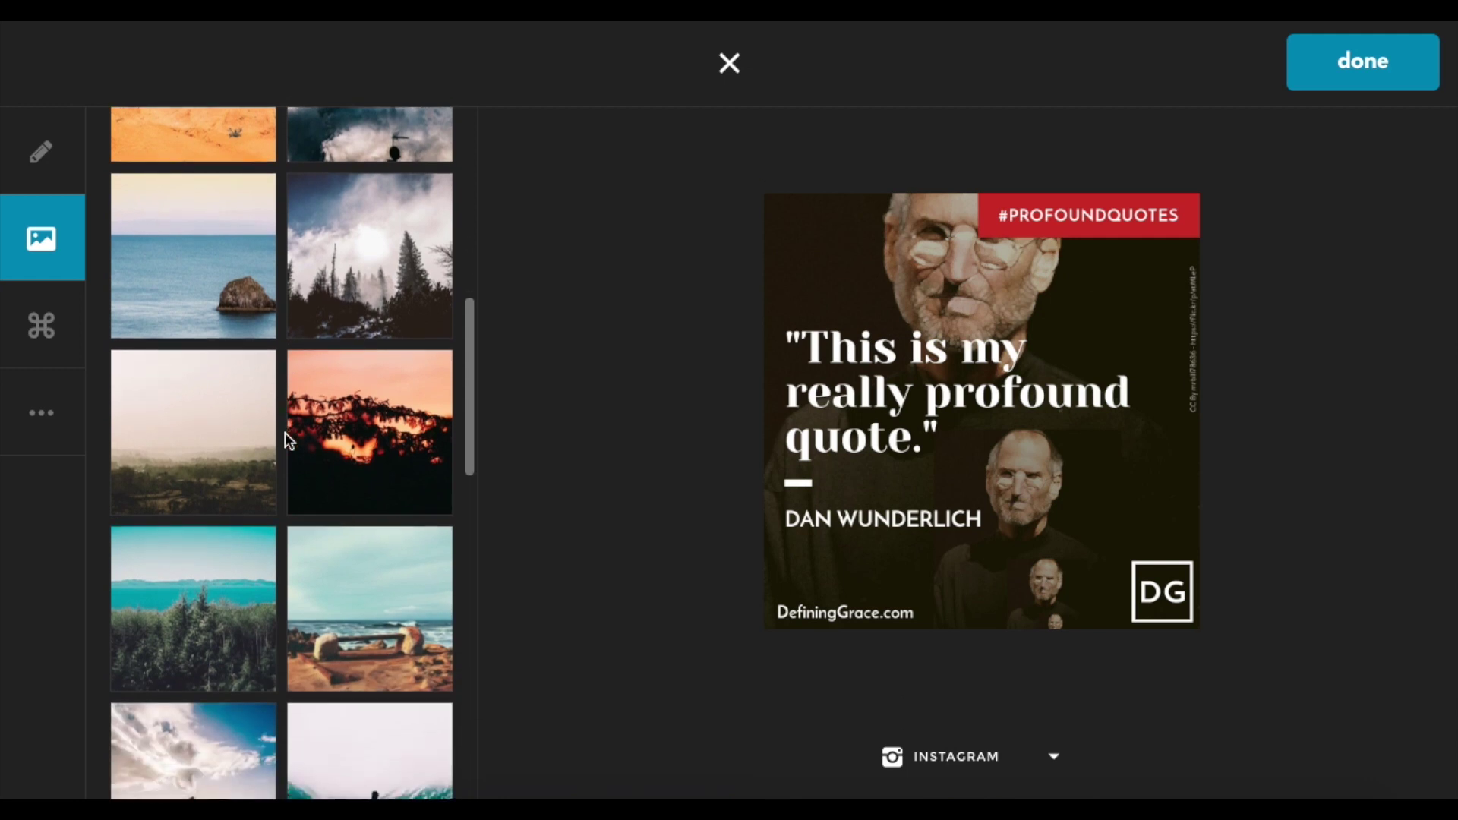
scroll(285, 431, down, 7)
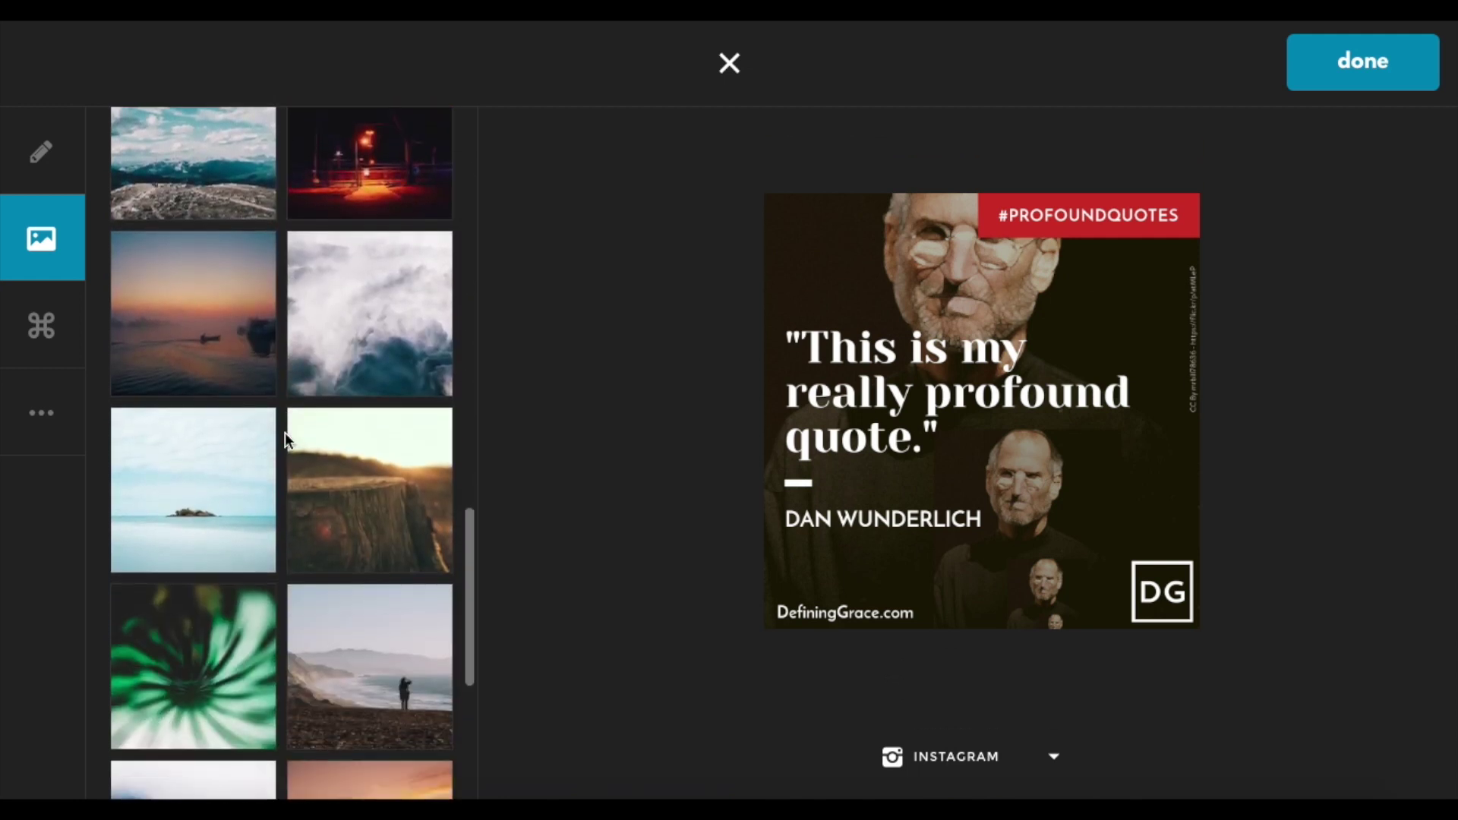
scroll(285, 432, up, 4)
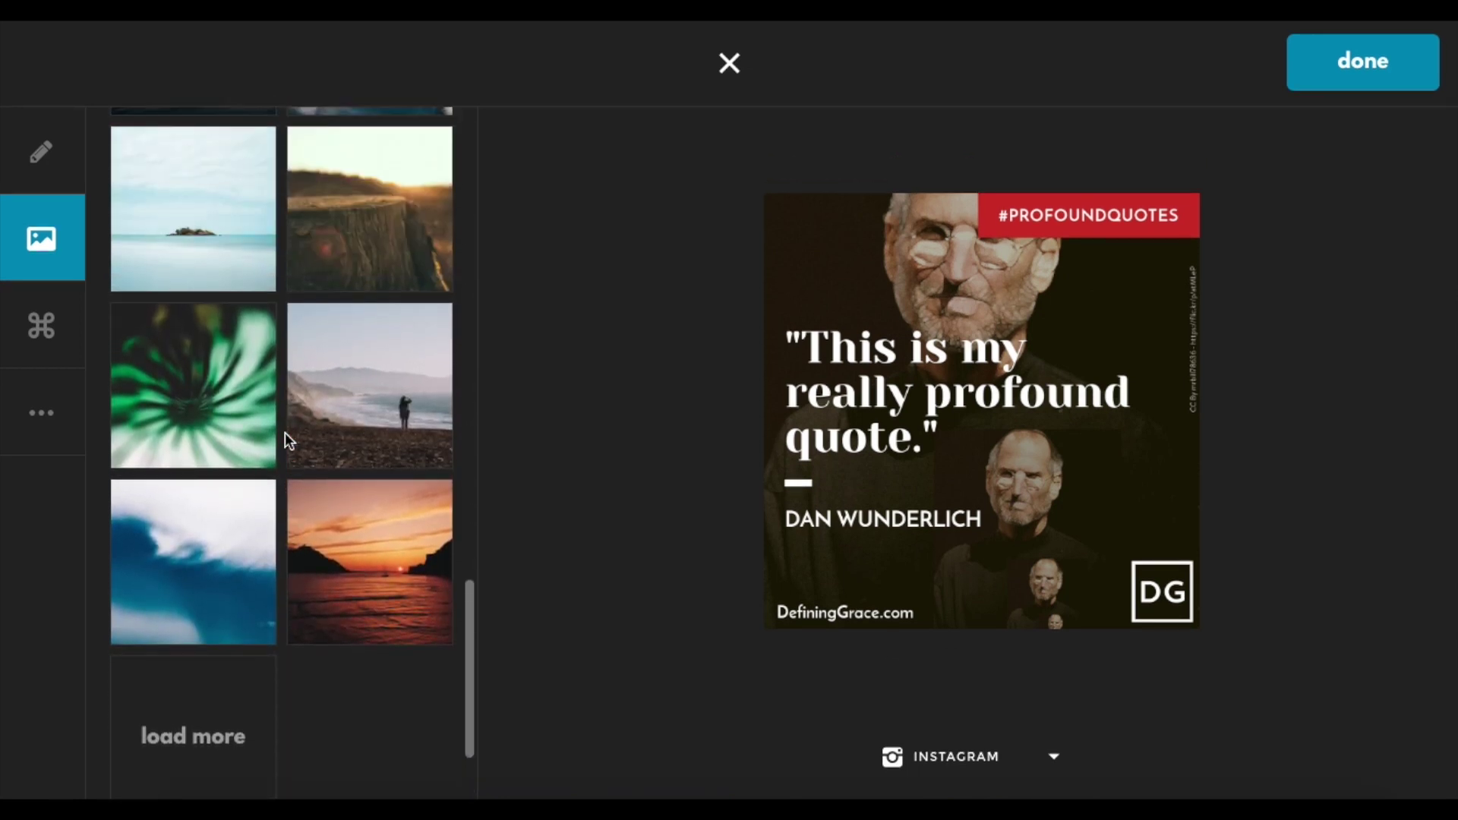
click(212, 273)
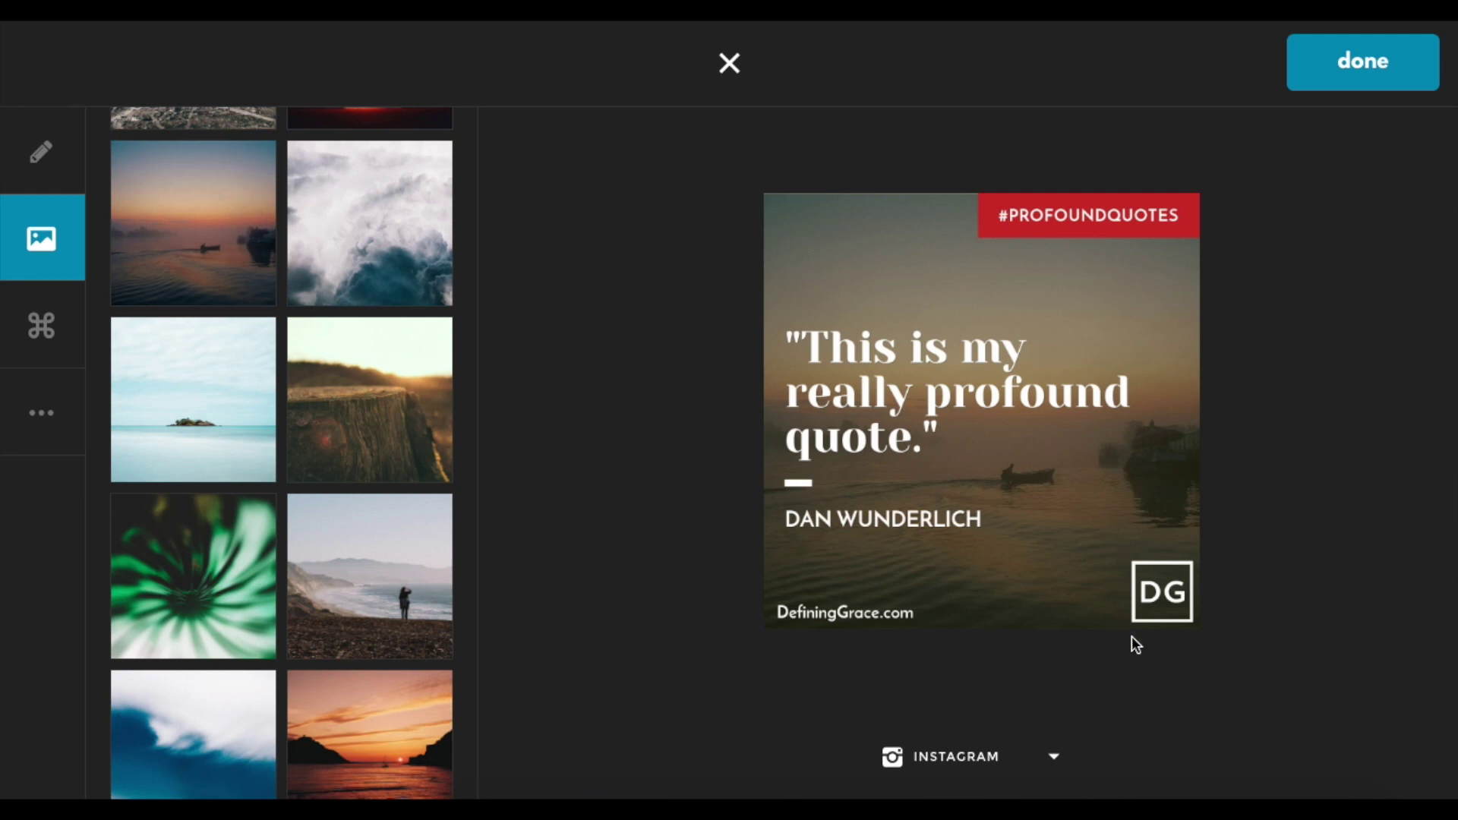
Try the black DG logo, settle on the white DG logo, and finish editing
click(53, 325)
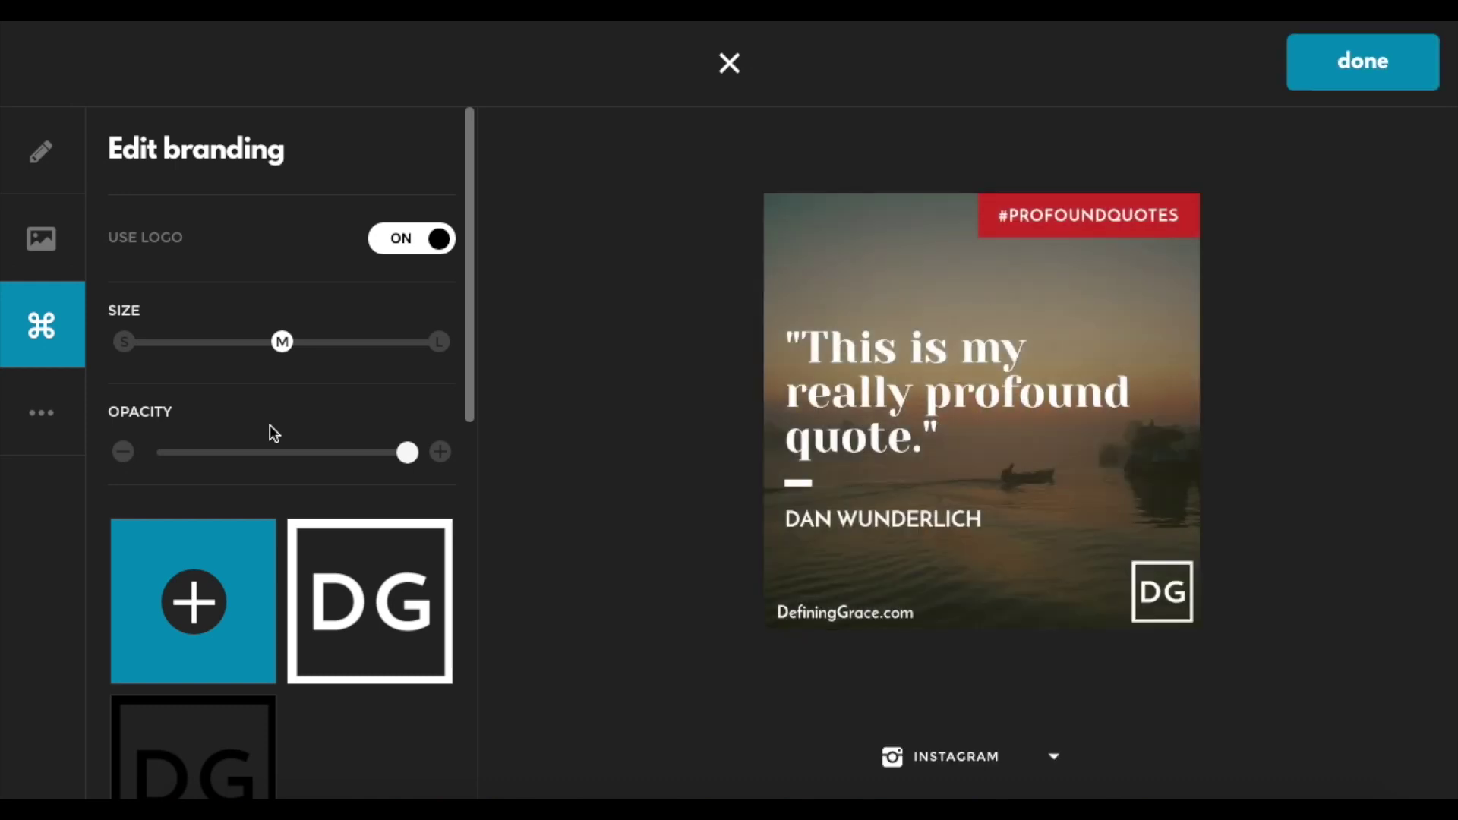
scroll(271, 429, down, 2)
click(331, 476)
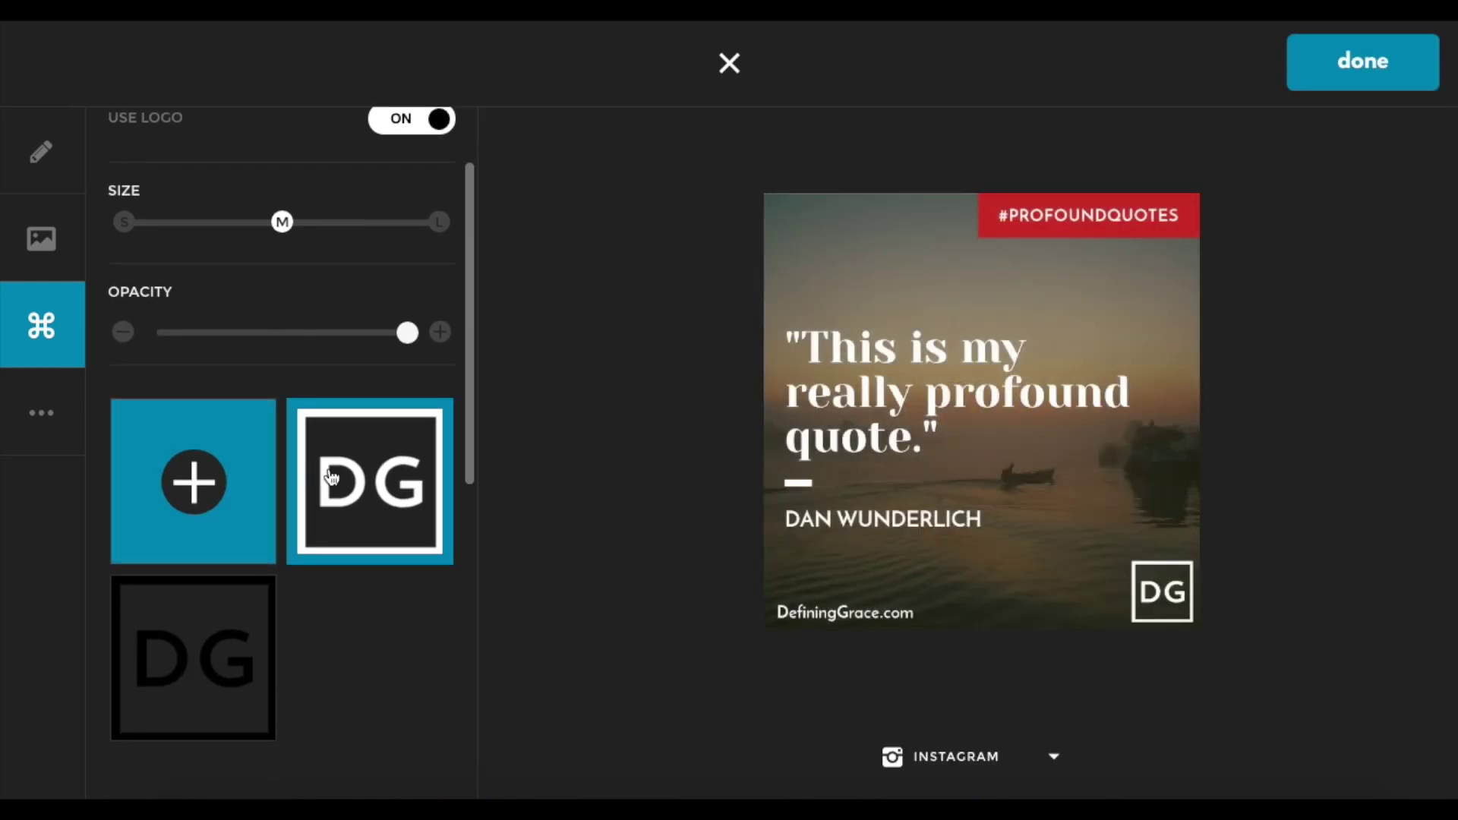
click(231, 678)
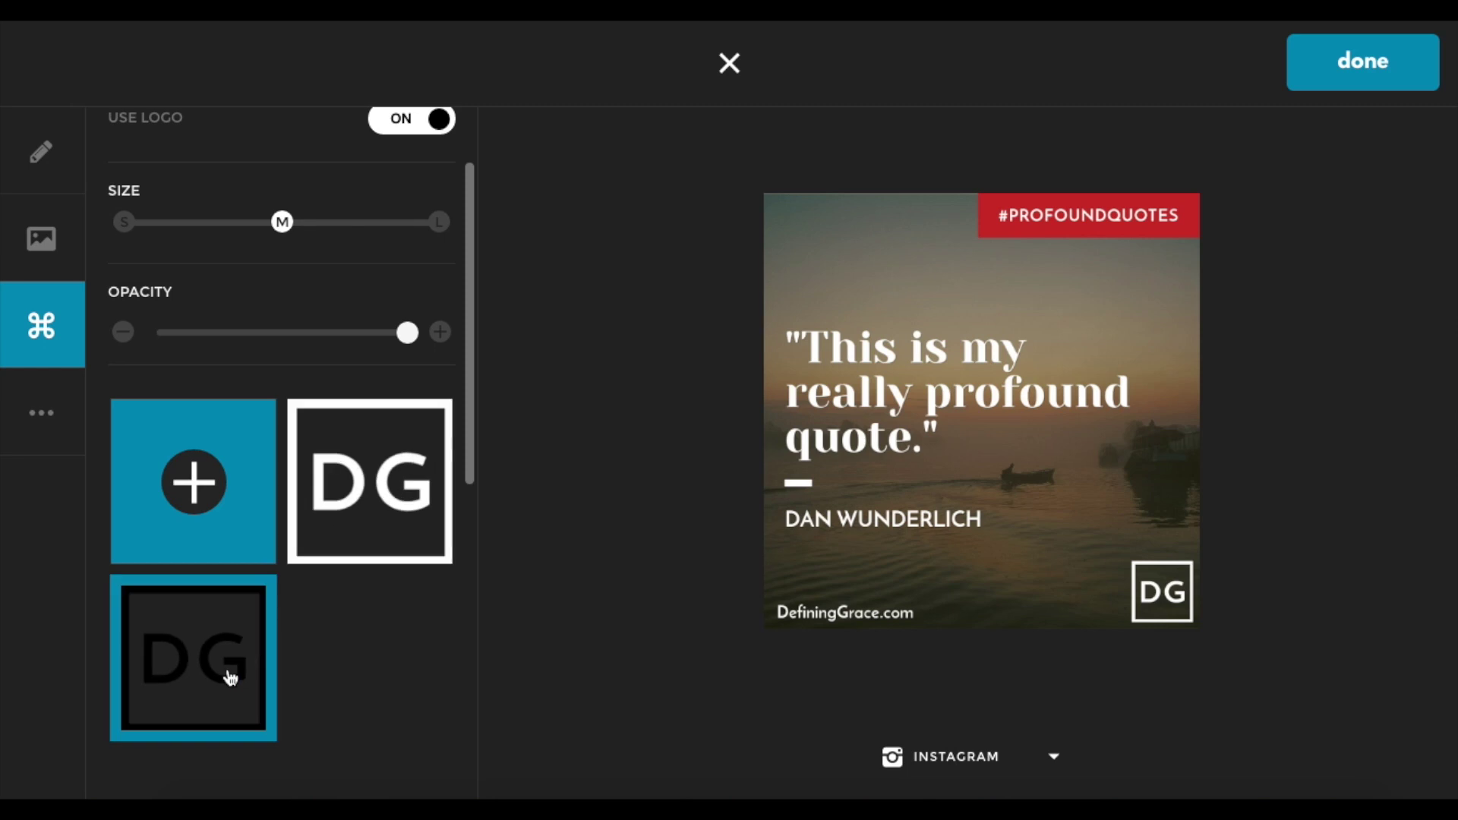
click(230, 677)
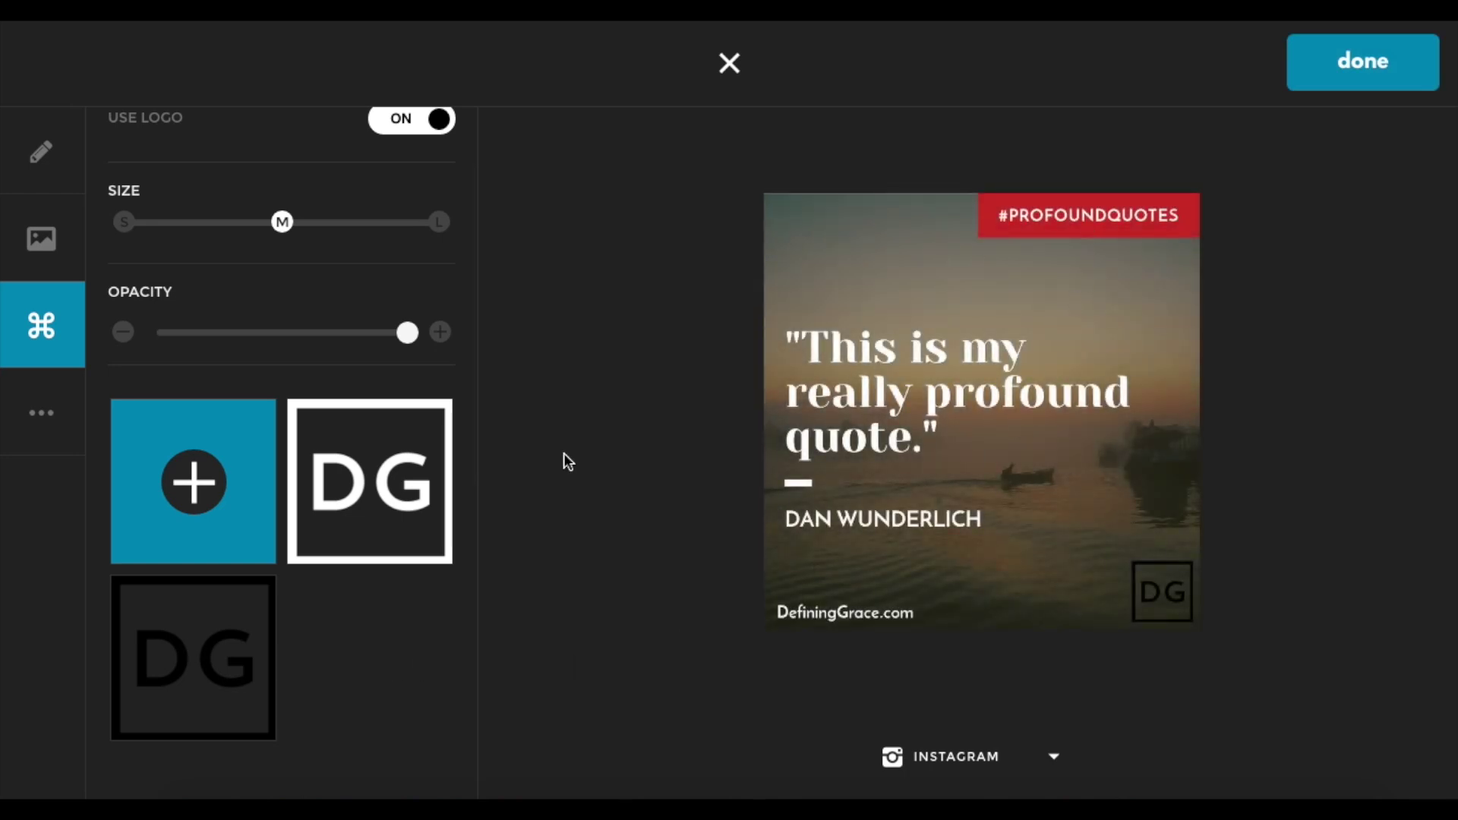
click(384, 507)
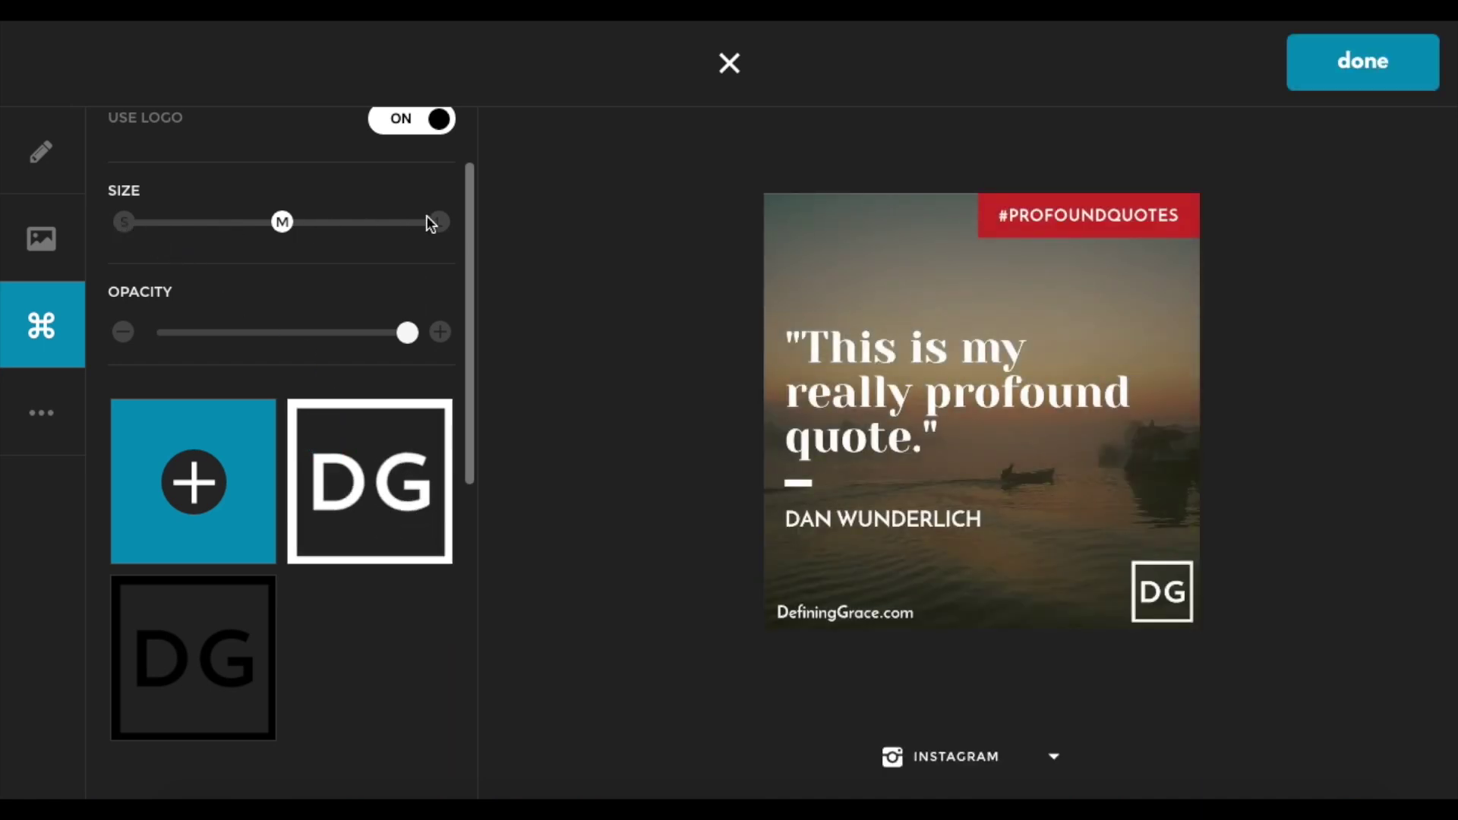
mouse_move(410, 332)
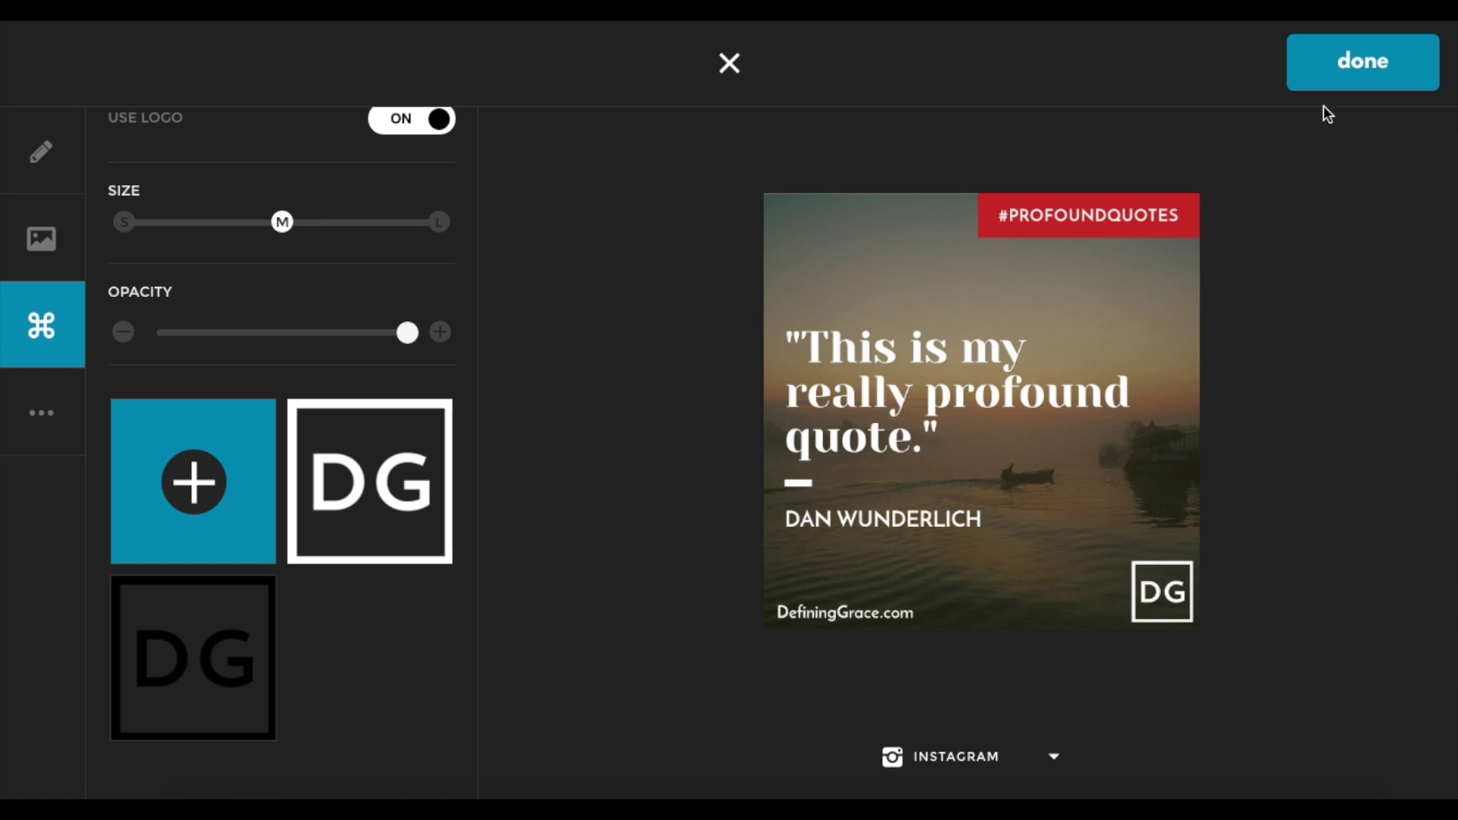
click(1334, 85)
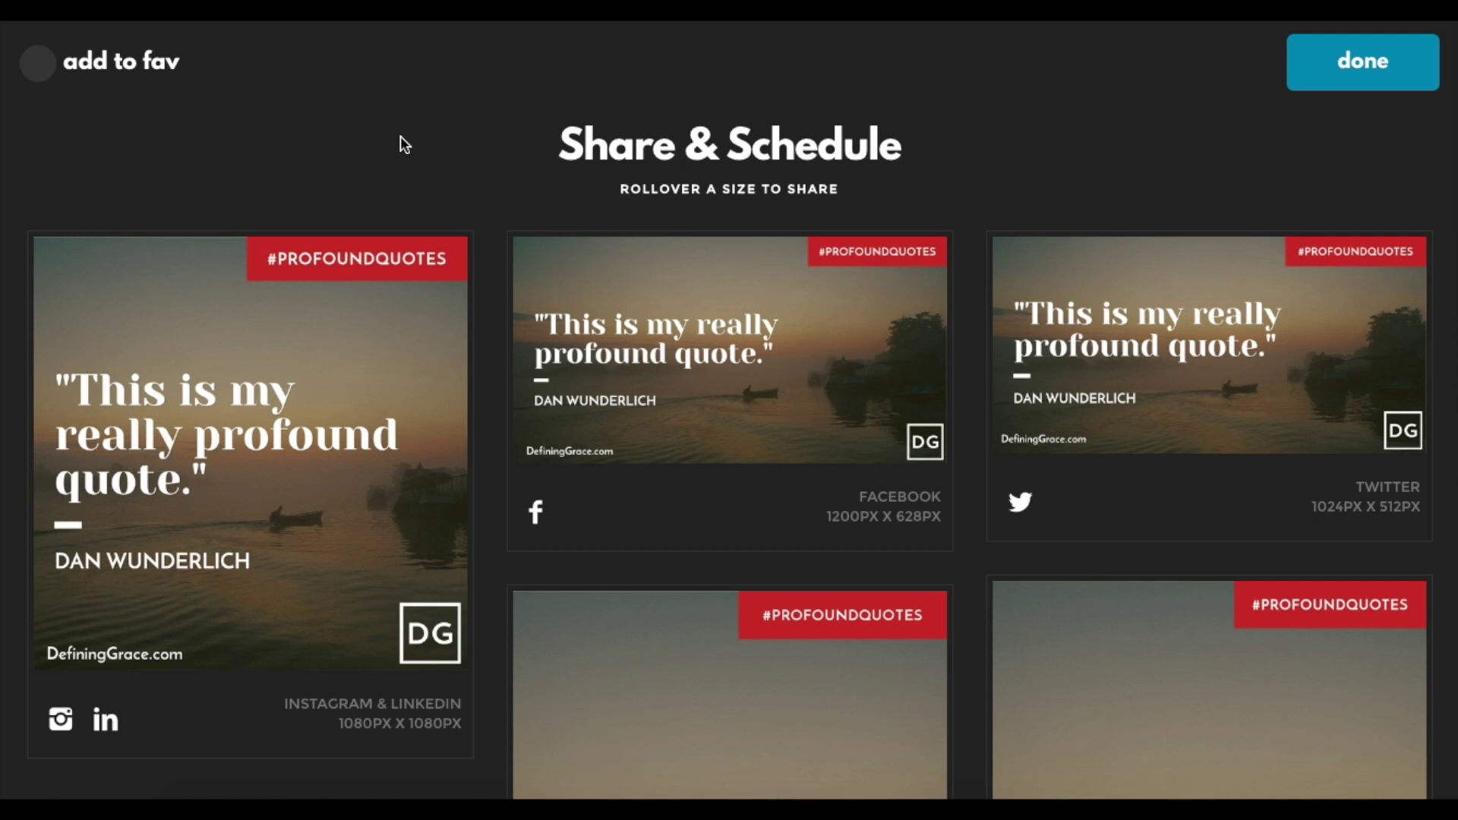
mouse_move(253, 626)
scroll(489, 166, down, 5)
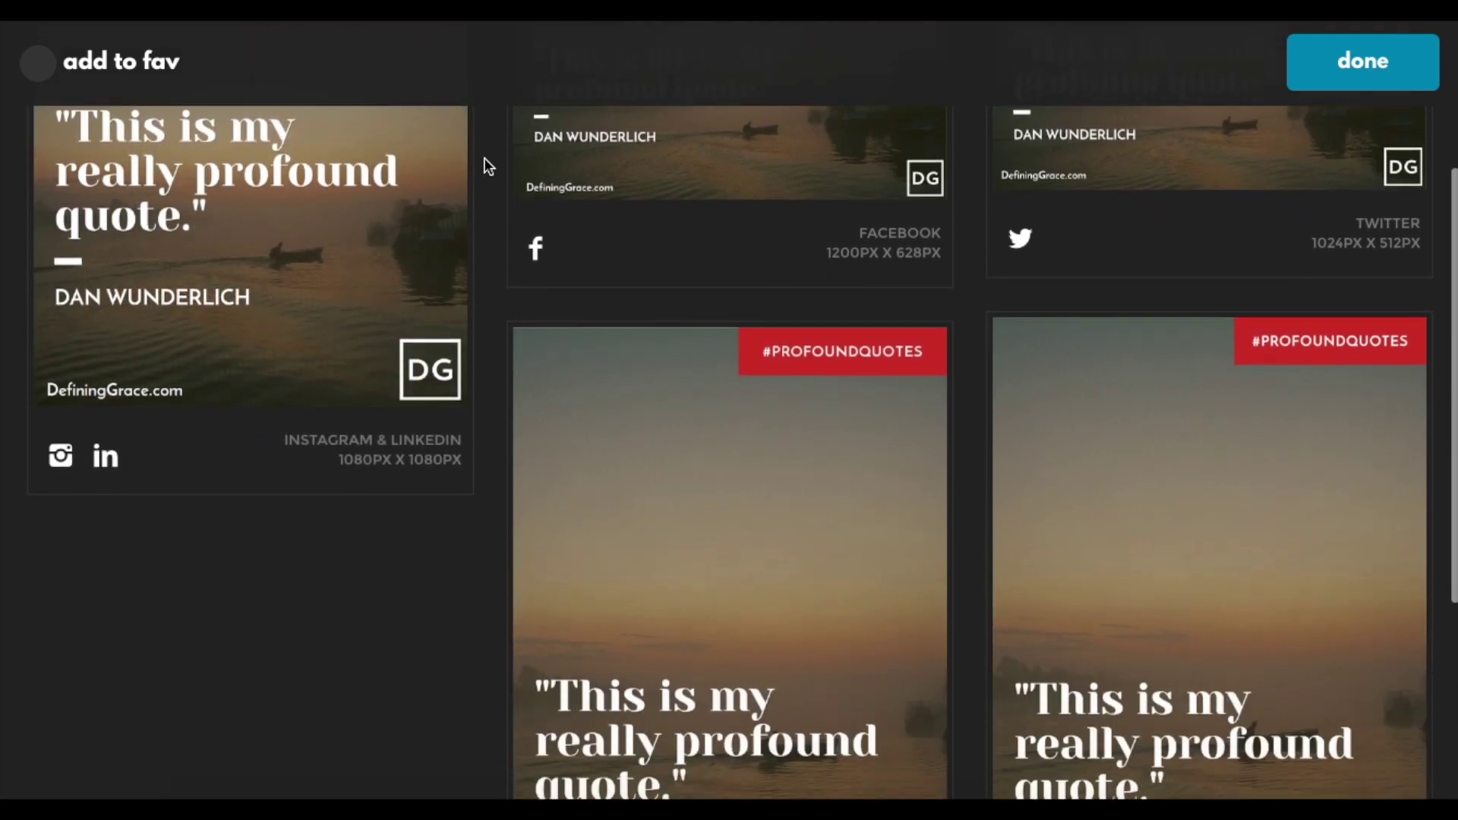
scroll(488, 166, down, 2)
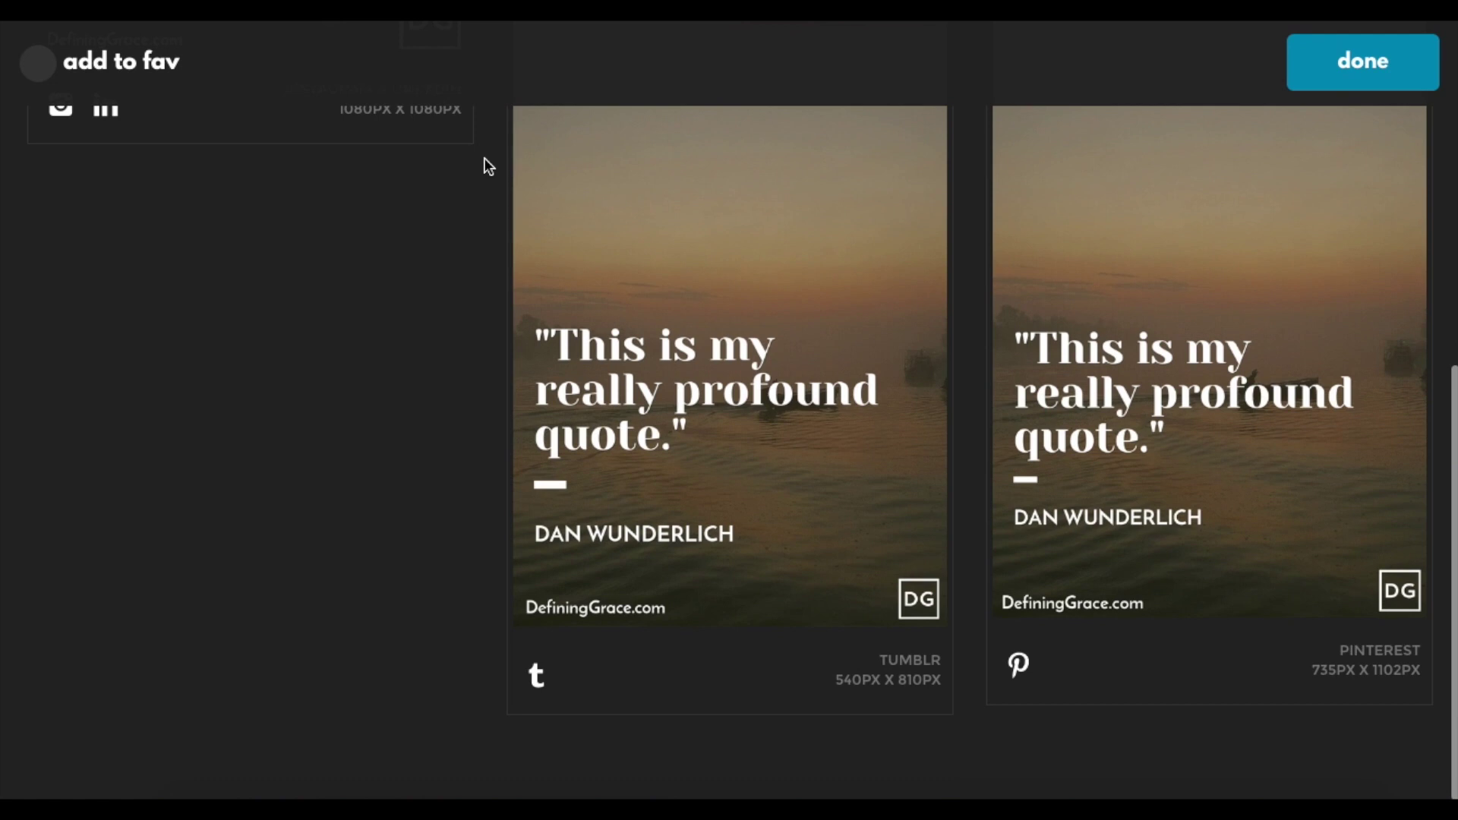
scroll(488, 166, up, 4)
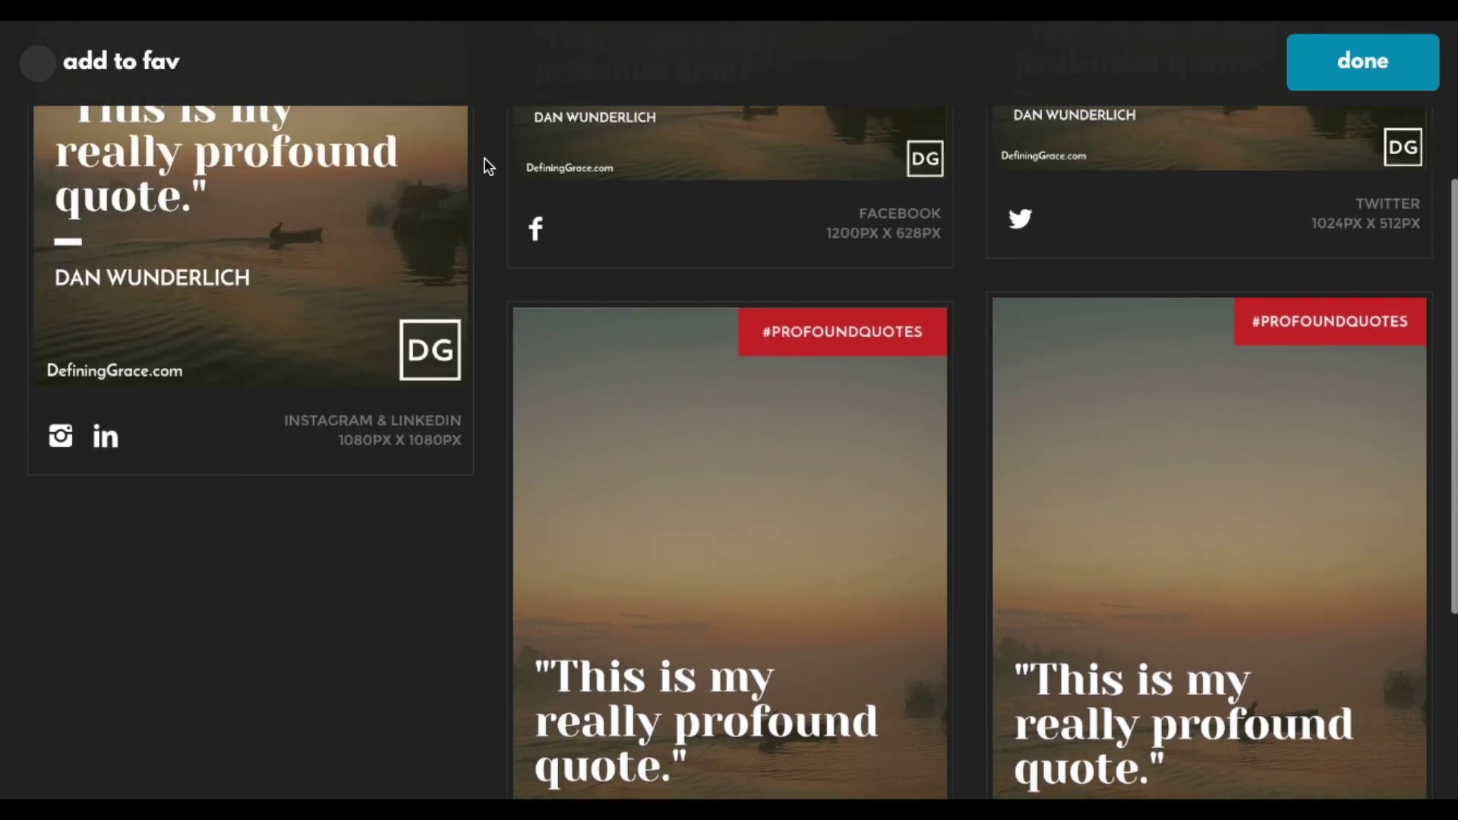
scroll(488, 166, up, 3)
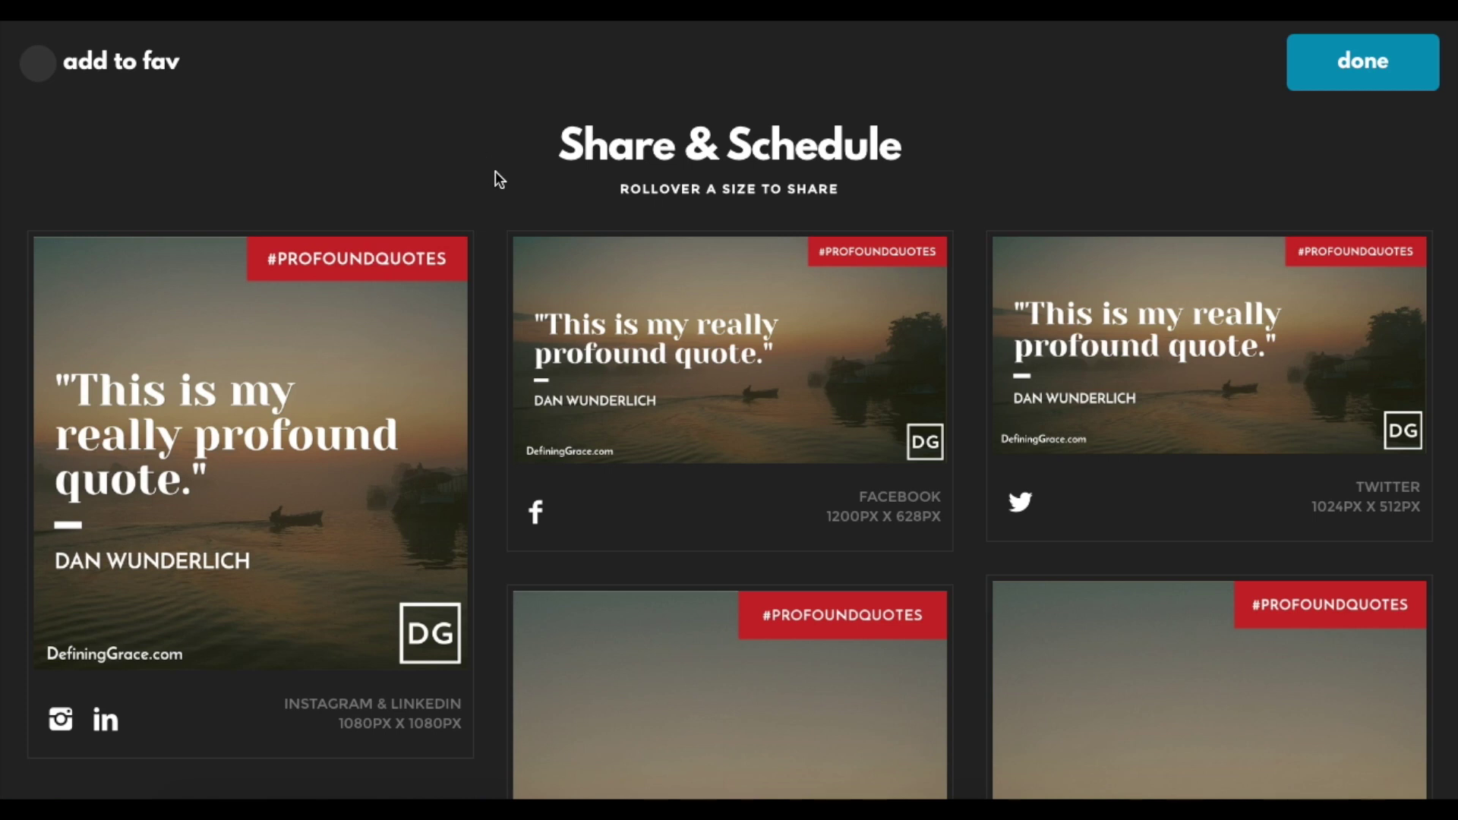
mouse_move(608, 287)
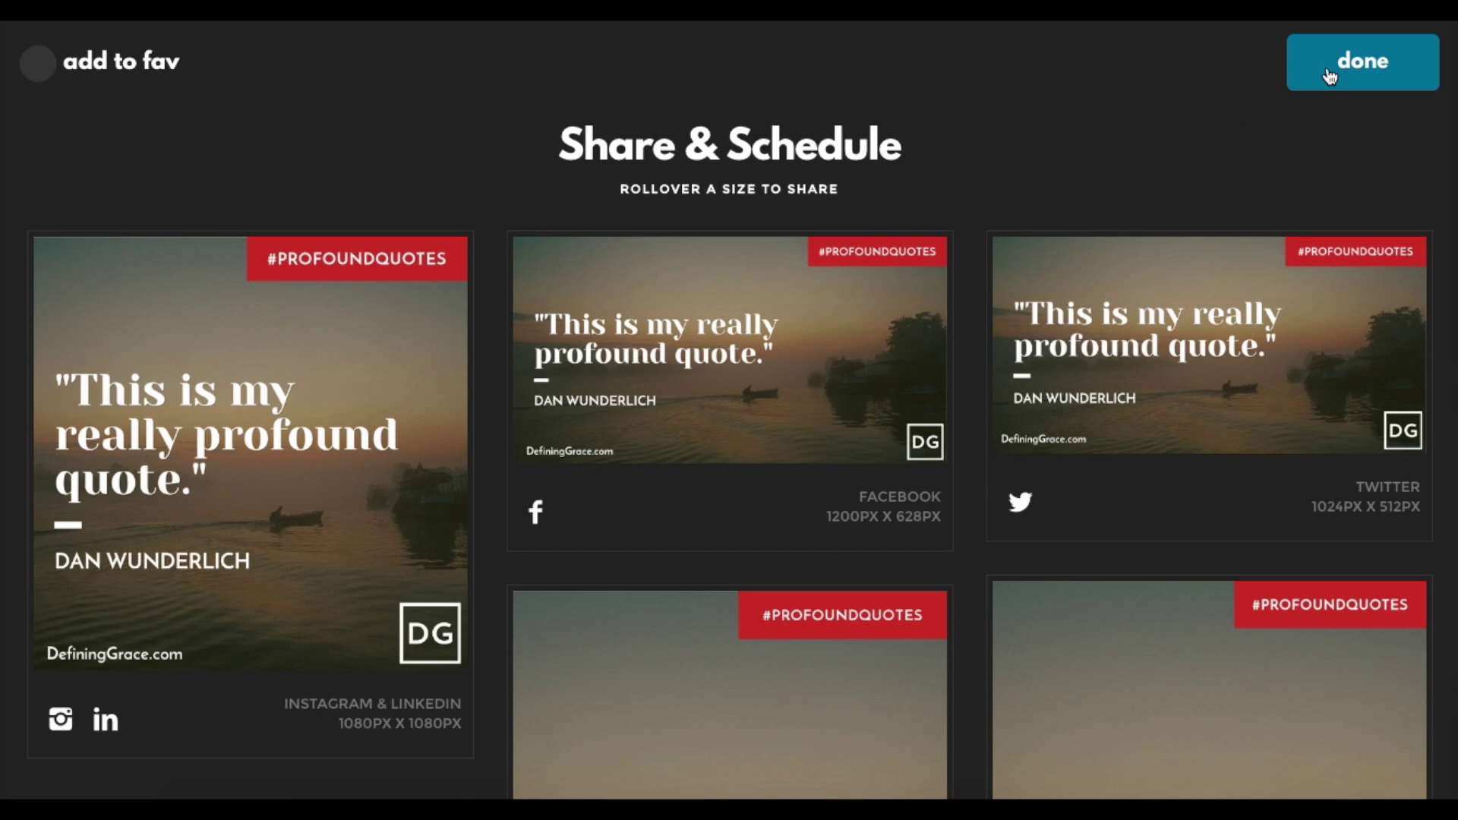
Close the Share & Schedule page and return to the saved designs
click(1359, 72)
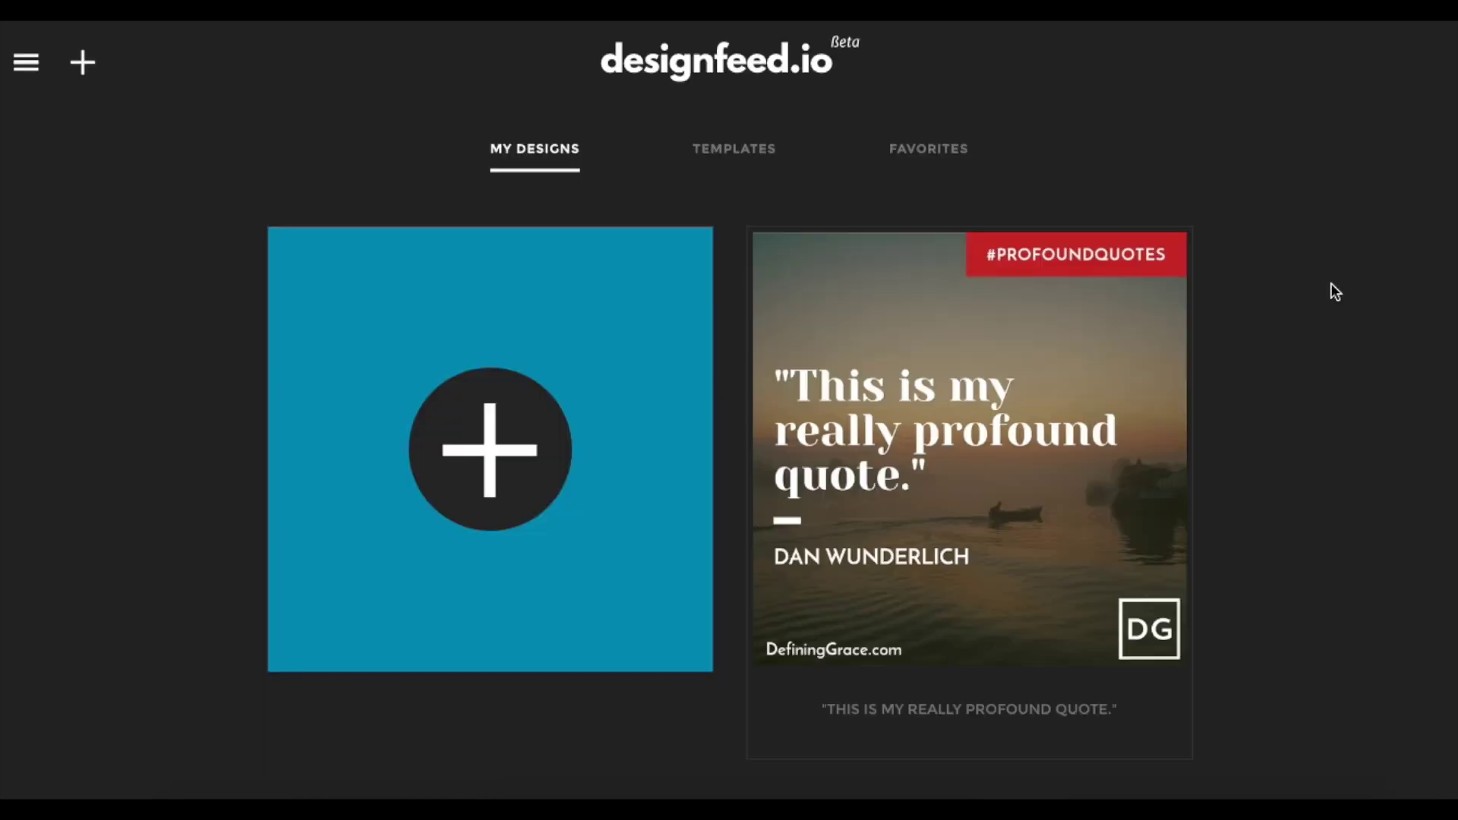
mouse_move(963, 365)
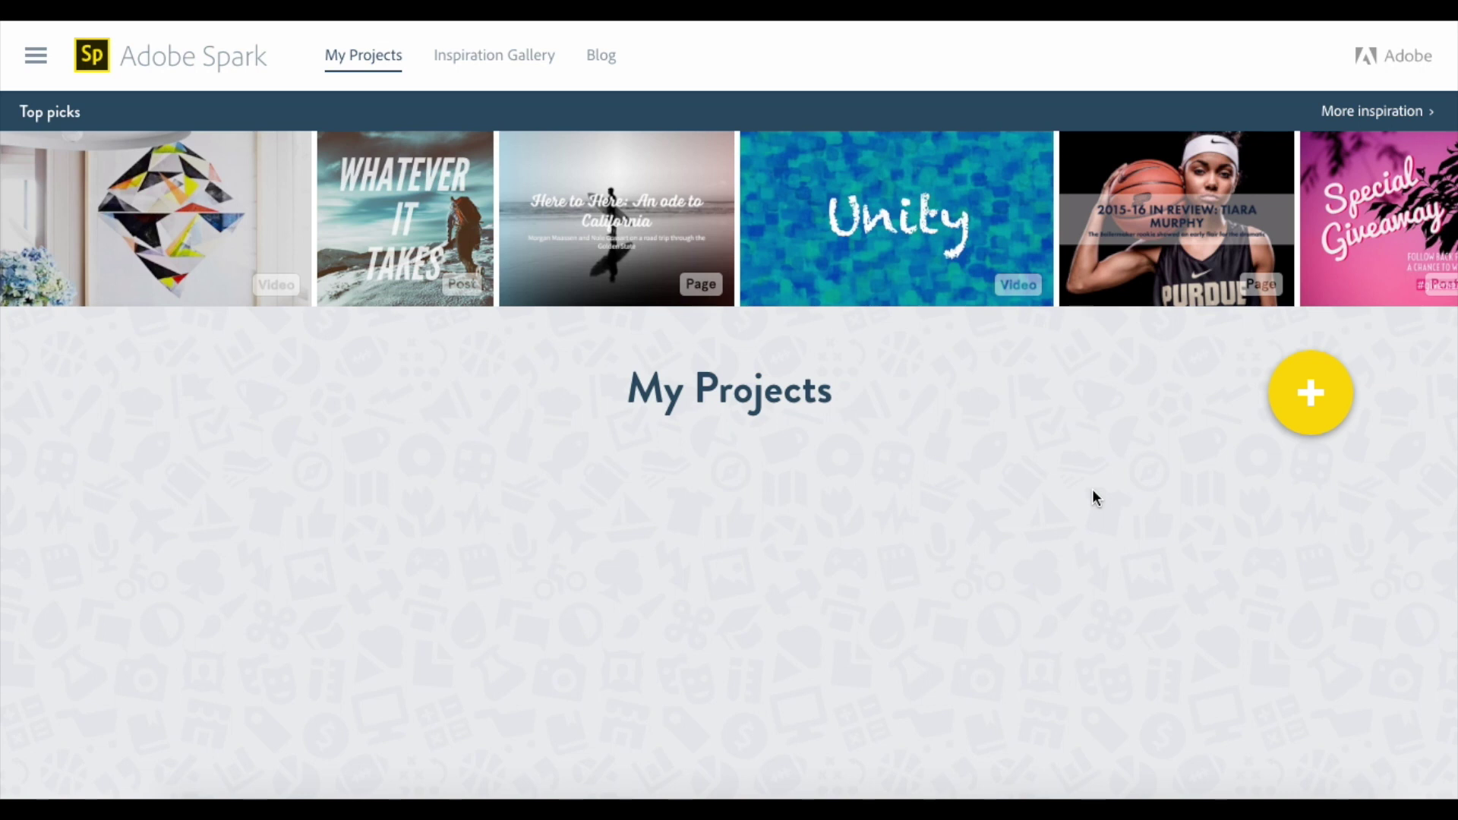
Start a new Adobe Spark project from My Projects
click(1310, 394)
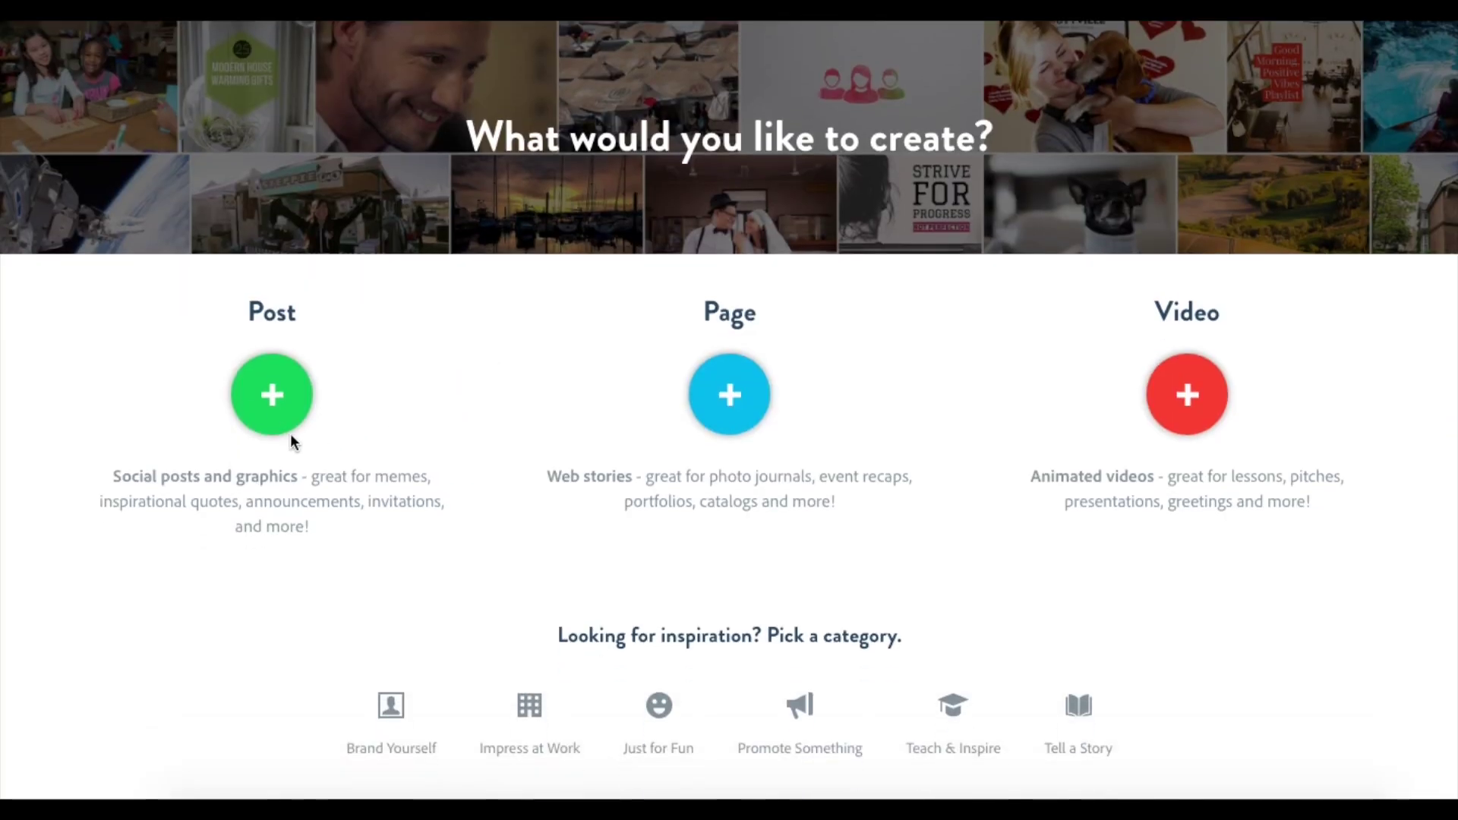
Create a new Post, paste the quote as its text, and browse the suggested themes
click(272, 394)
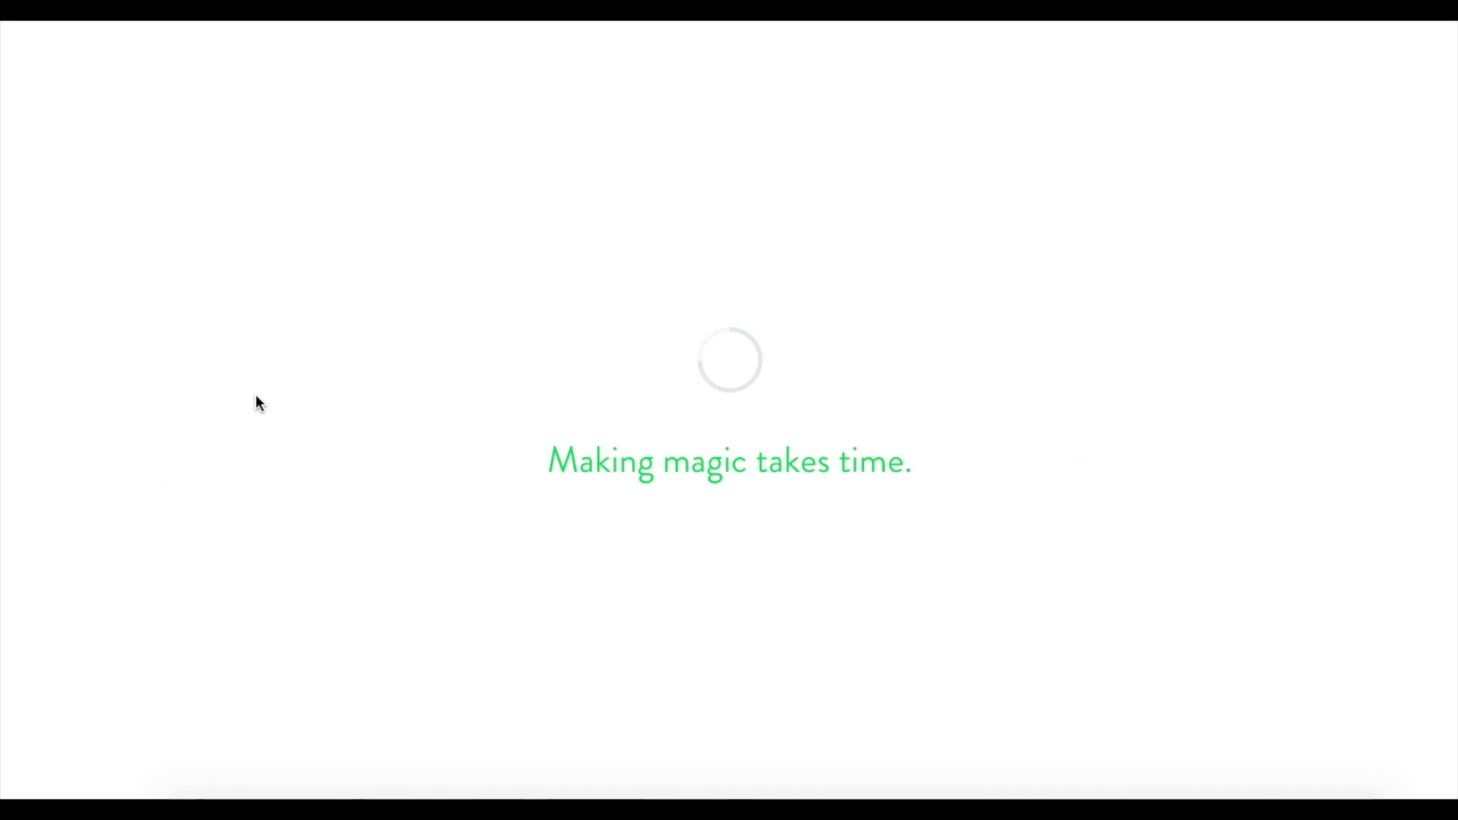
text("This is my really profound quote.")
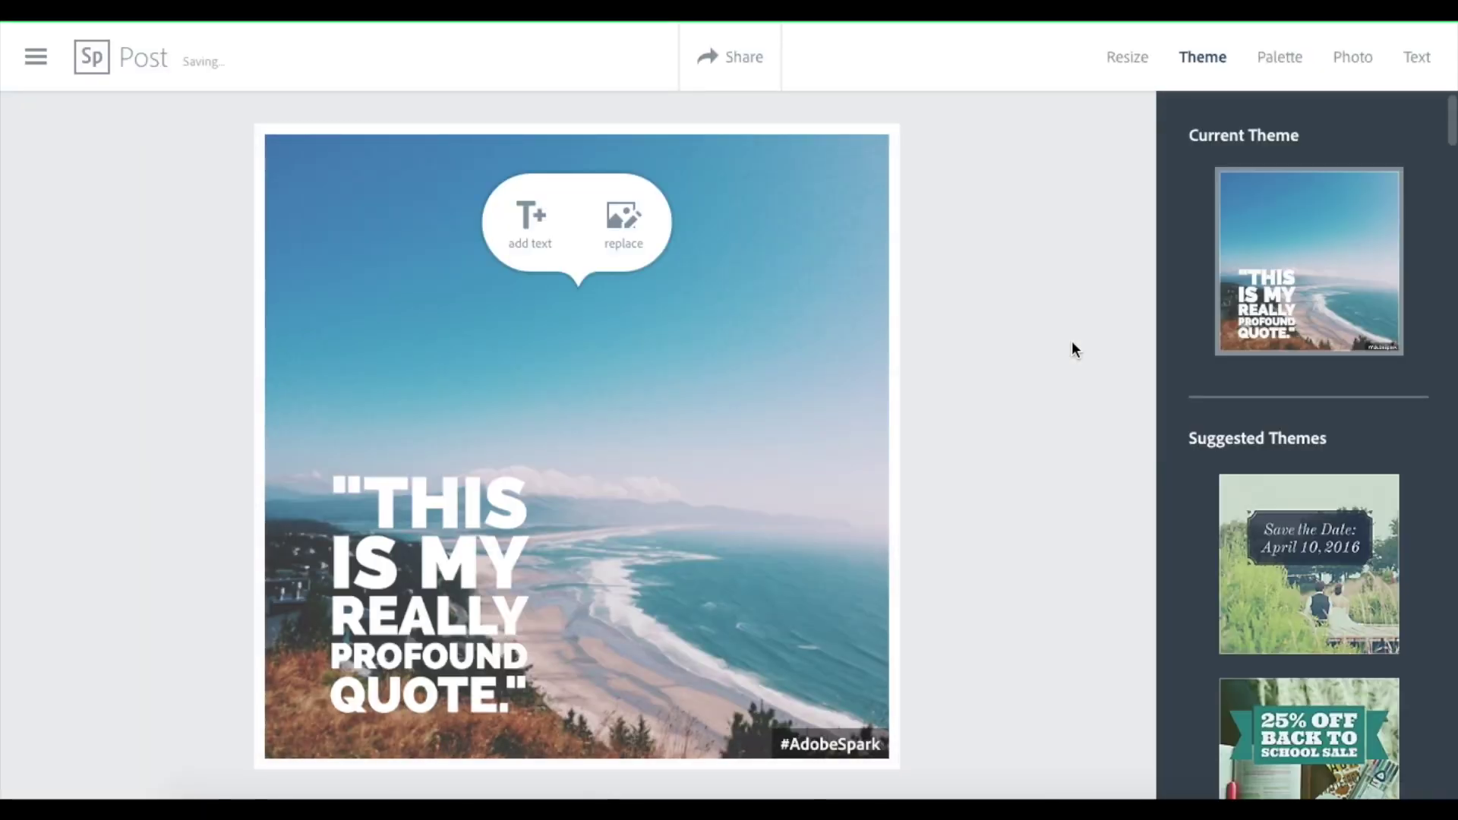
scroll(1336, 332, down, 3)
scroll(1337, 333, down, 15)
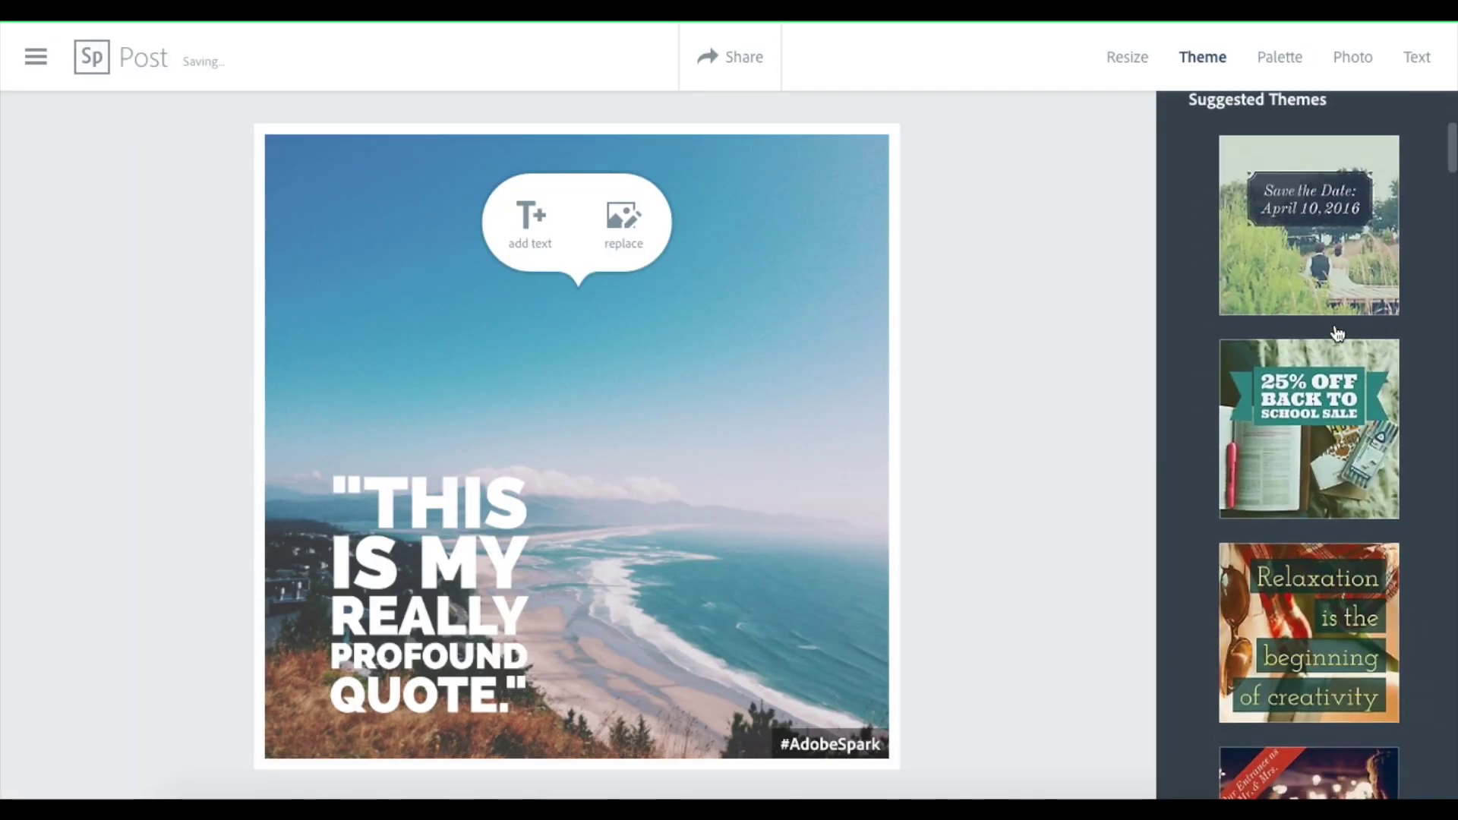
scroll(1336, 331, down, 20)
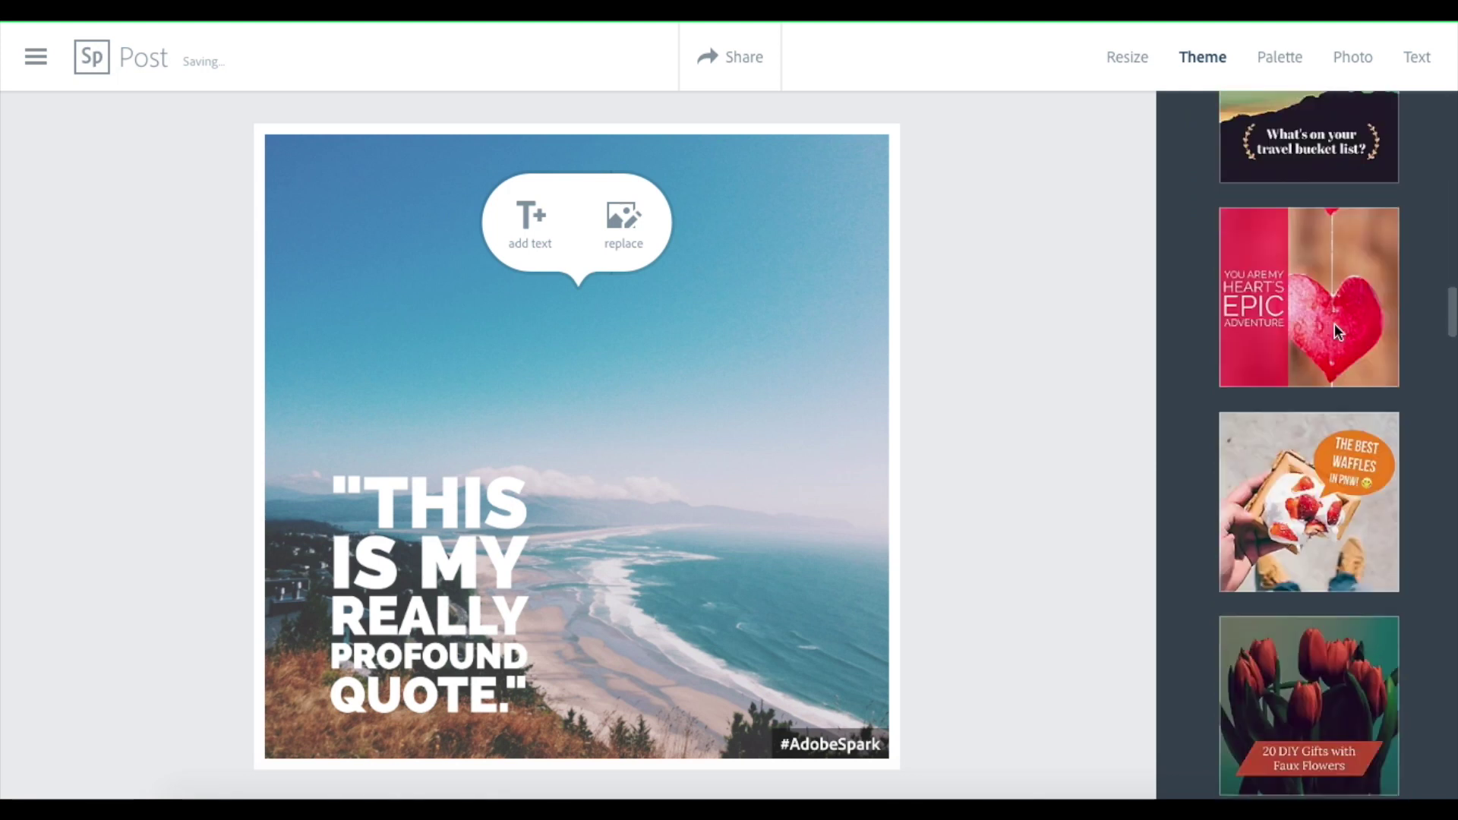
Apply the Keep Going brush-font theme and widen the quote into three centred lines
click(1337, 286)
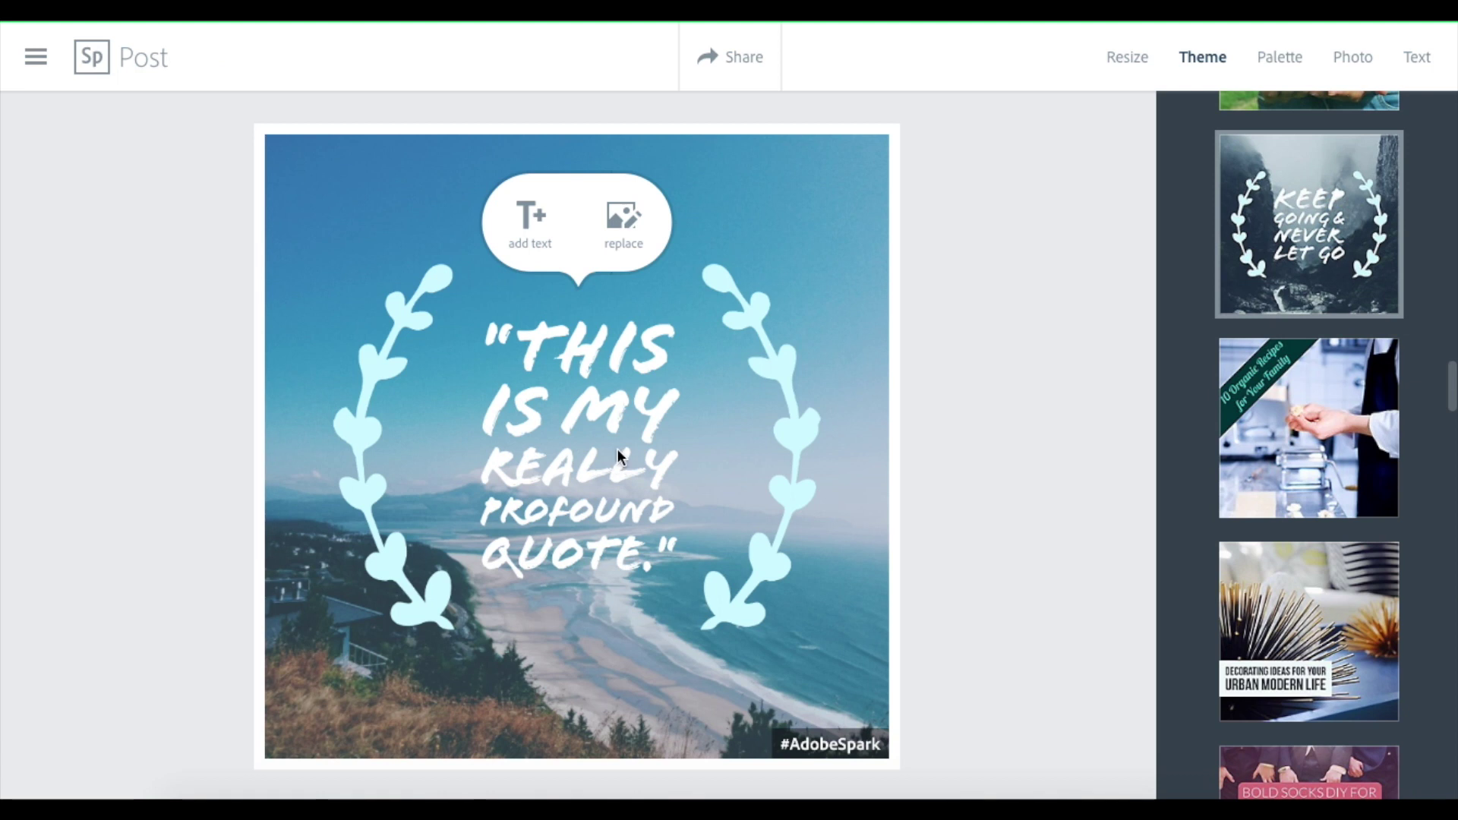
drag(627, 435, 484, 294)
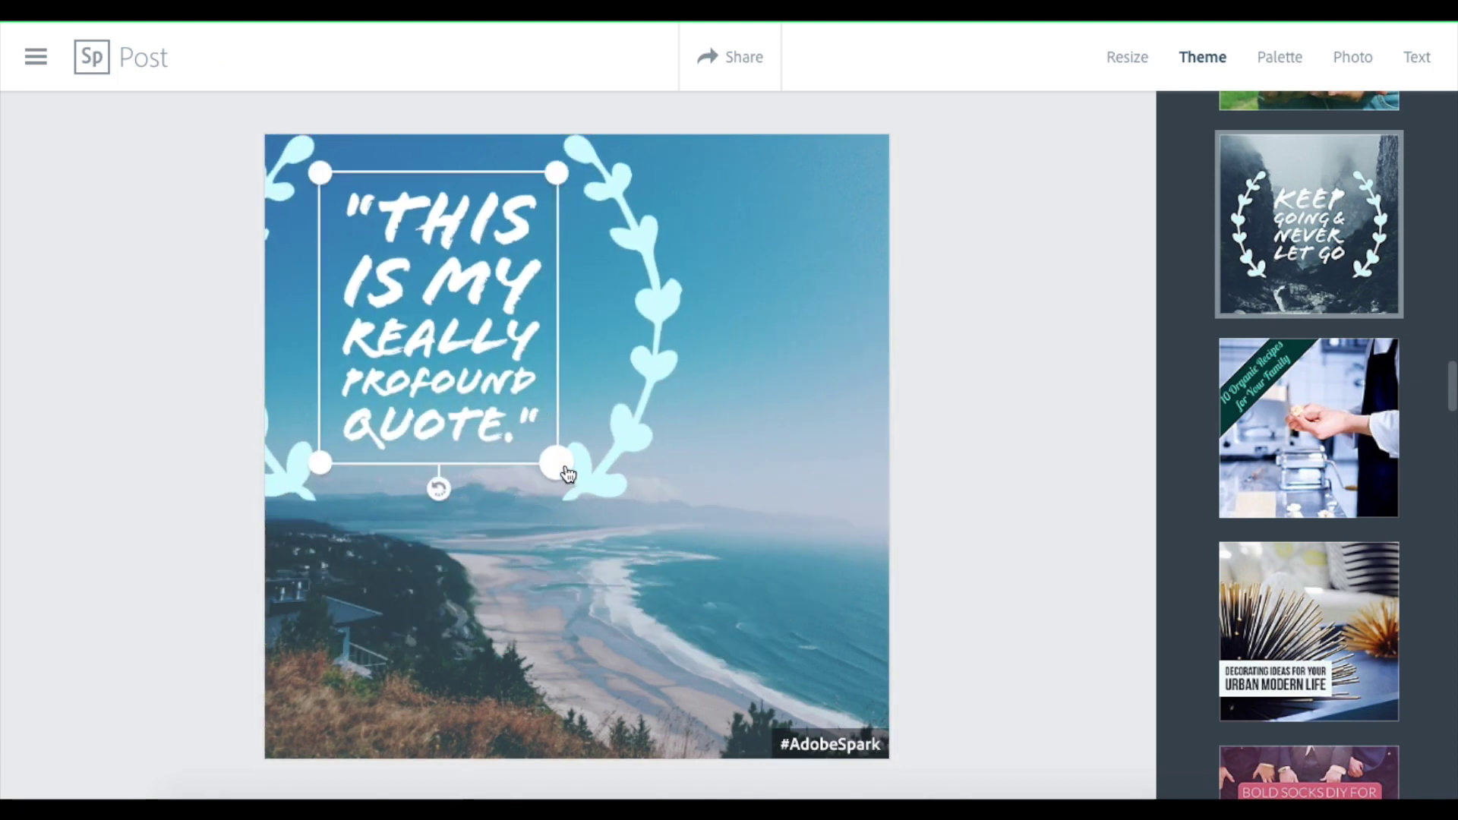
drag(559, 464, 843, 423)
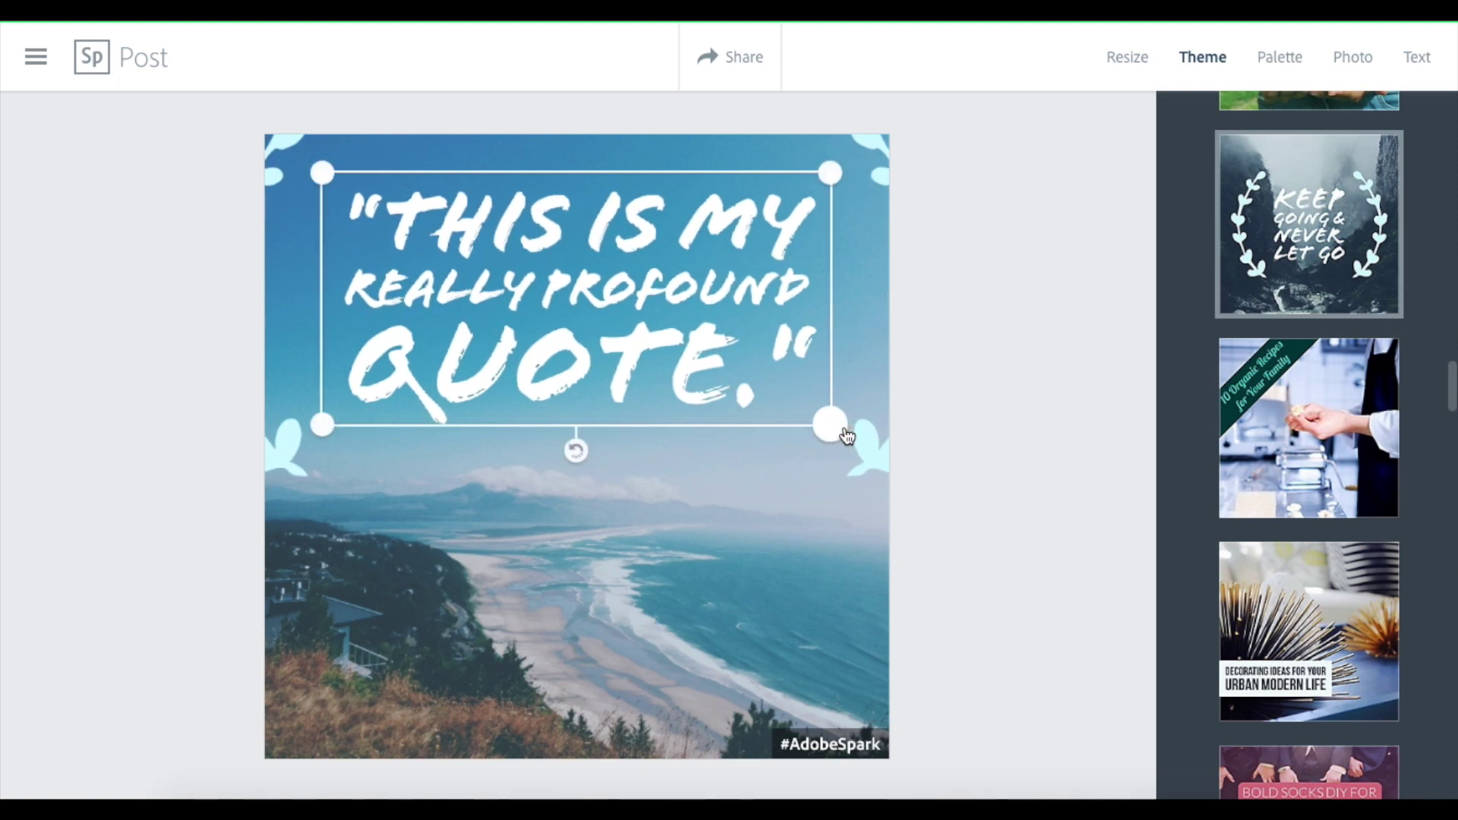
drag(615, 300, 601, 349)
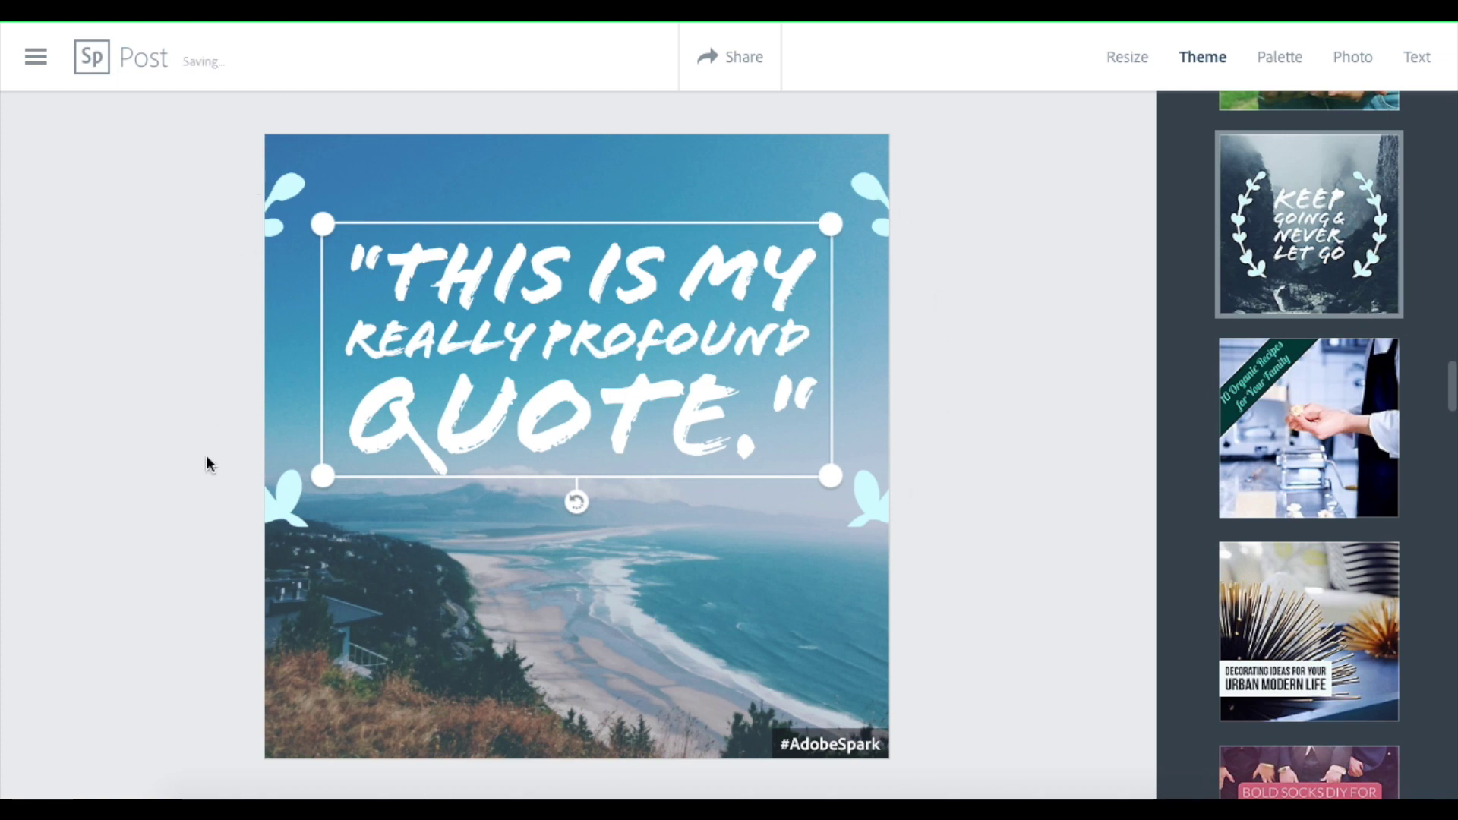
Try frame, speech bubble, arrow and chevron shapes, then save the quote with the plain 'abc' style
click(1416, 61)
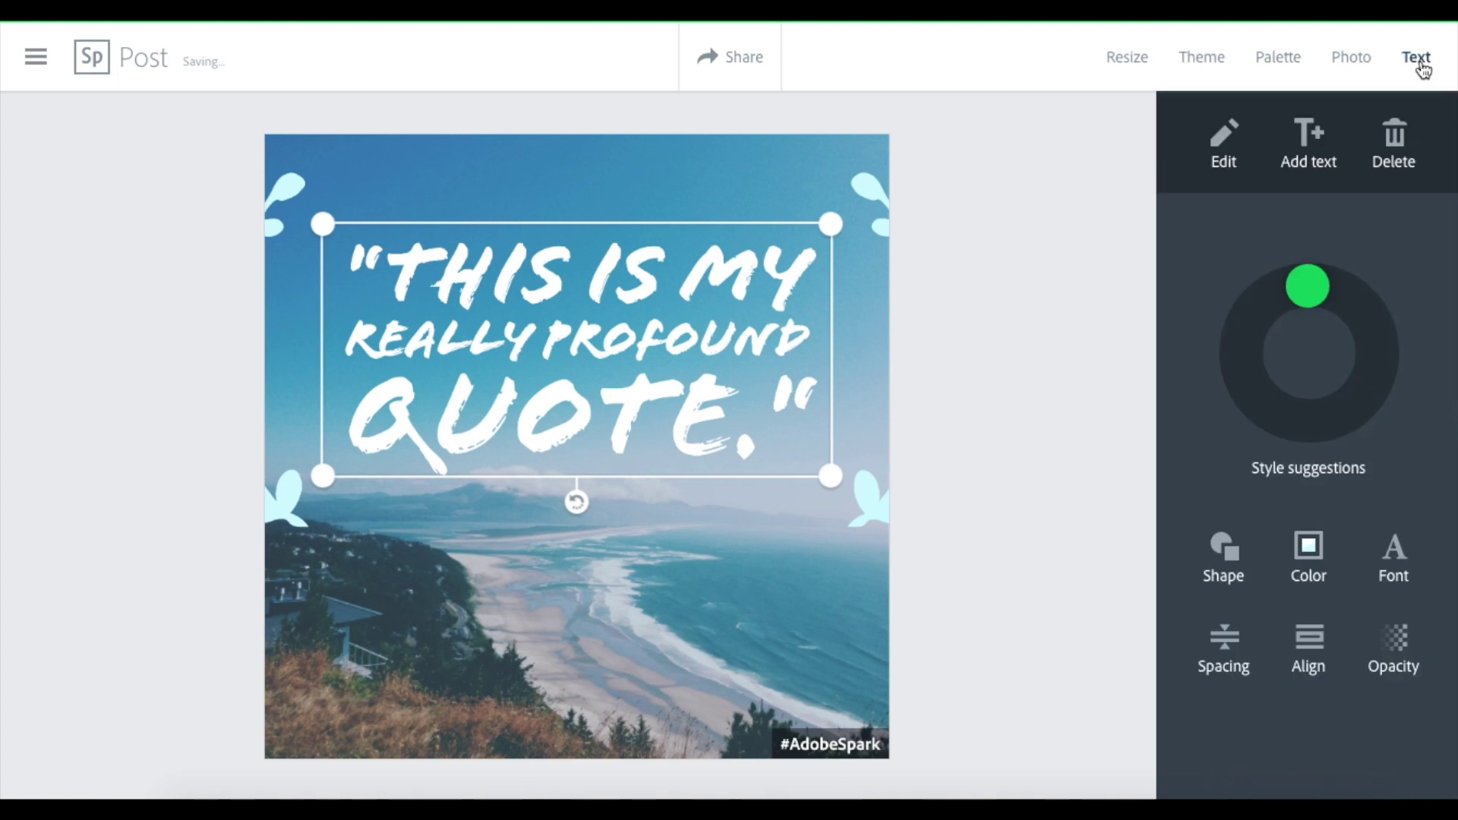
click(1225, 546)
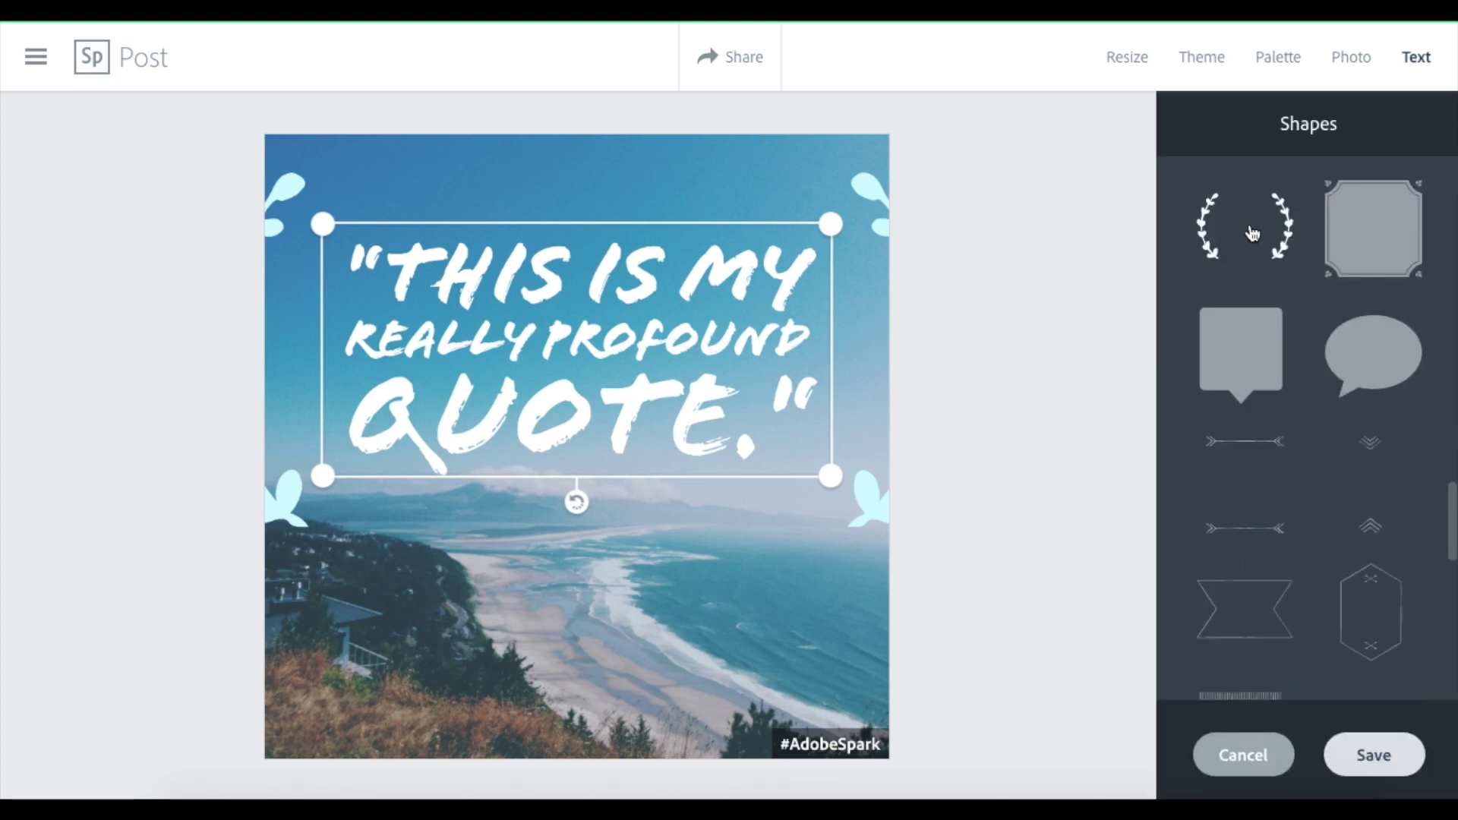
click(1391, 243)
click(1249, 358)
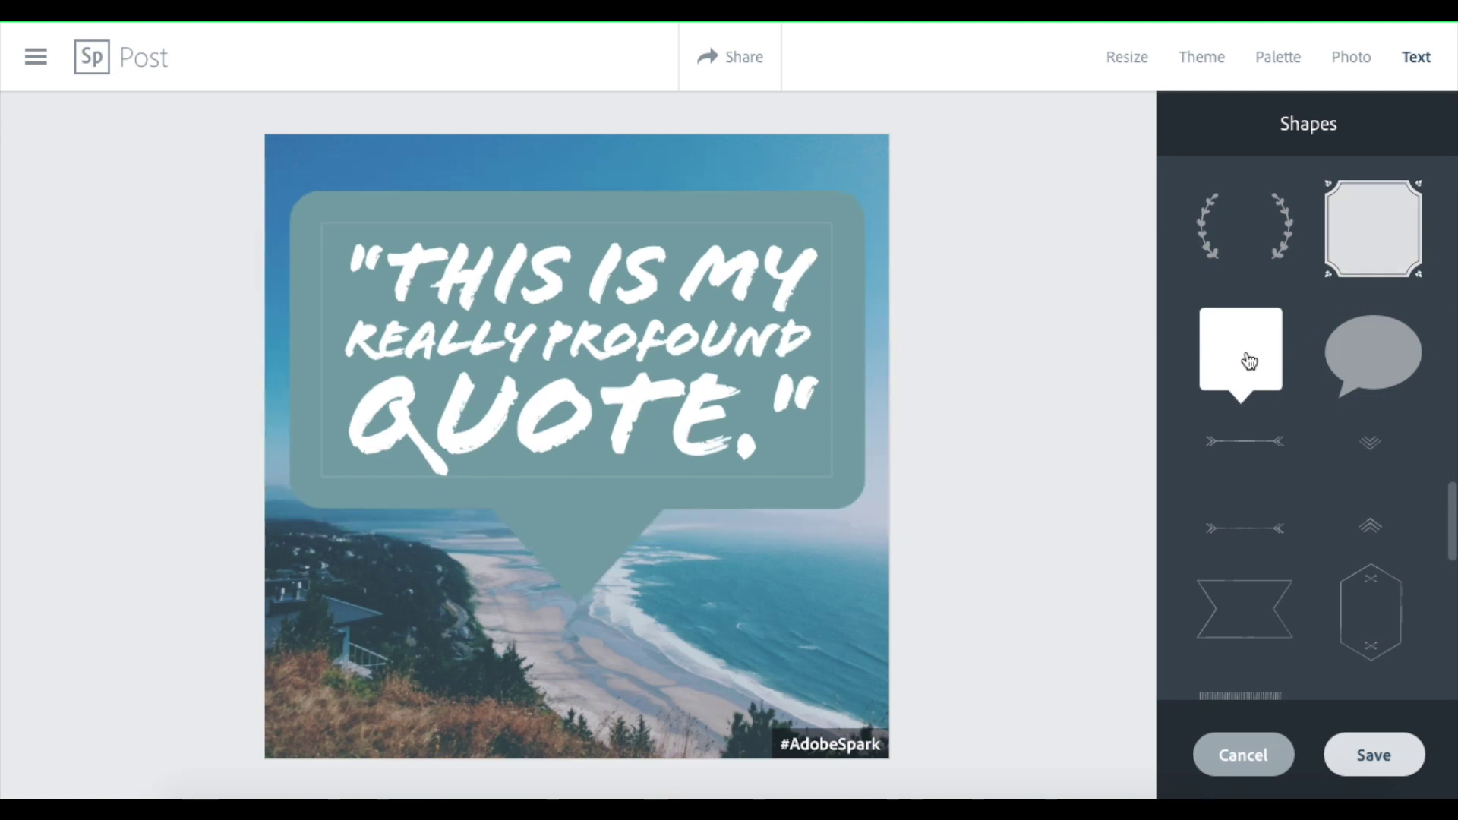
click(1246, 448)
click(1371, 448)
scroll(1372, 453, up, 1)
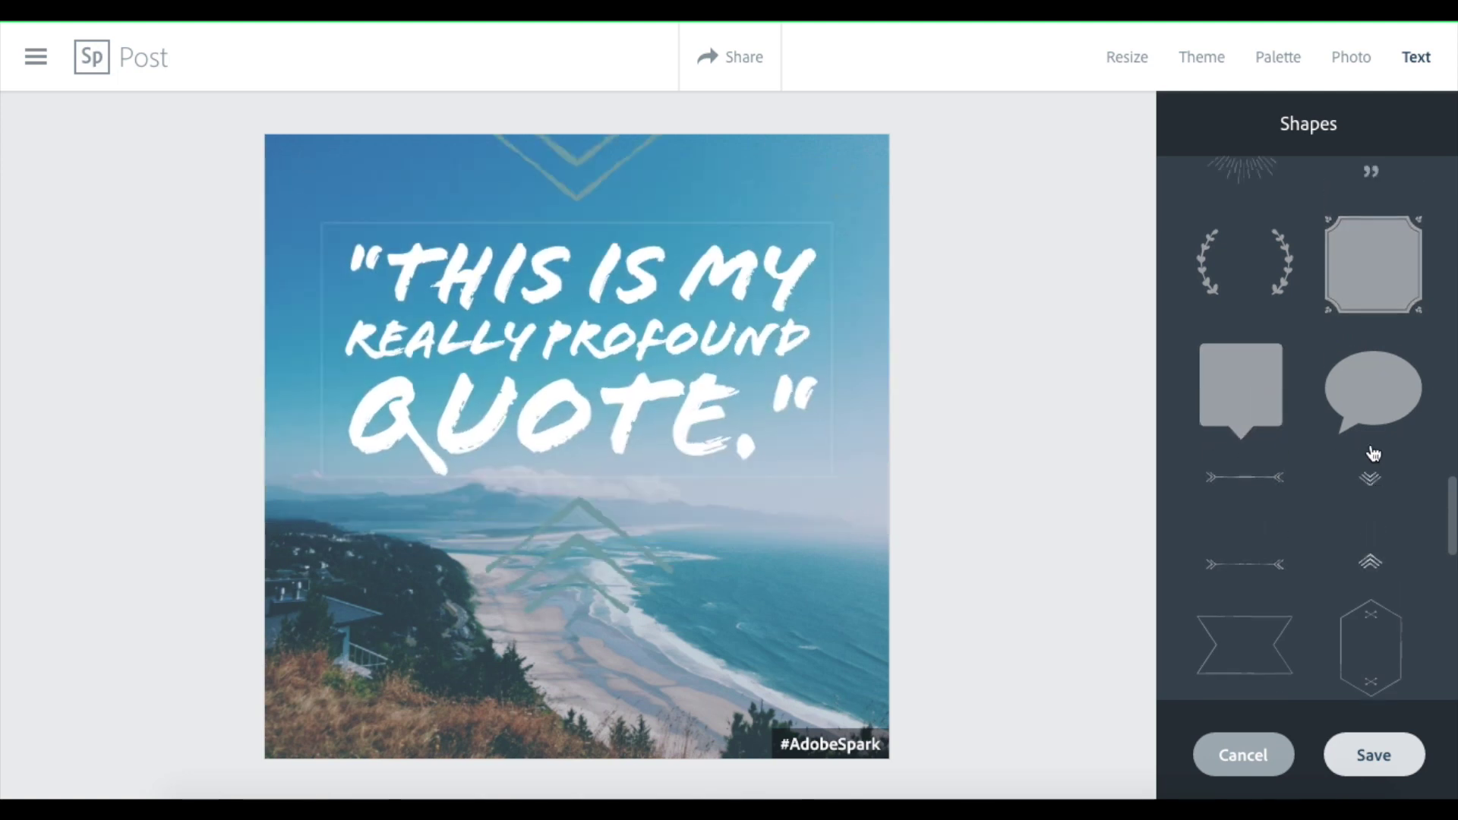
scroll(1372, 454, up, 5)
click(1246, 313)
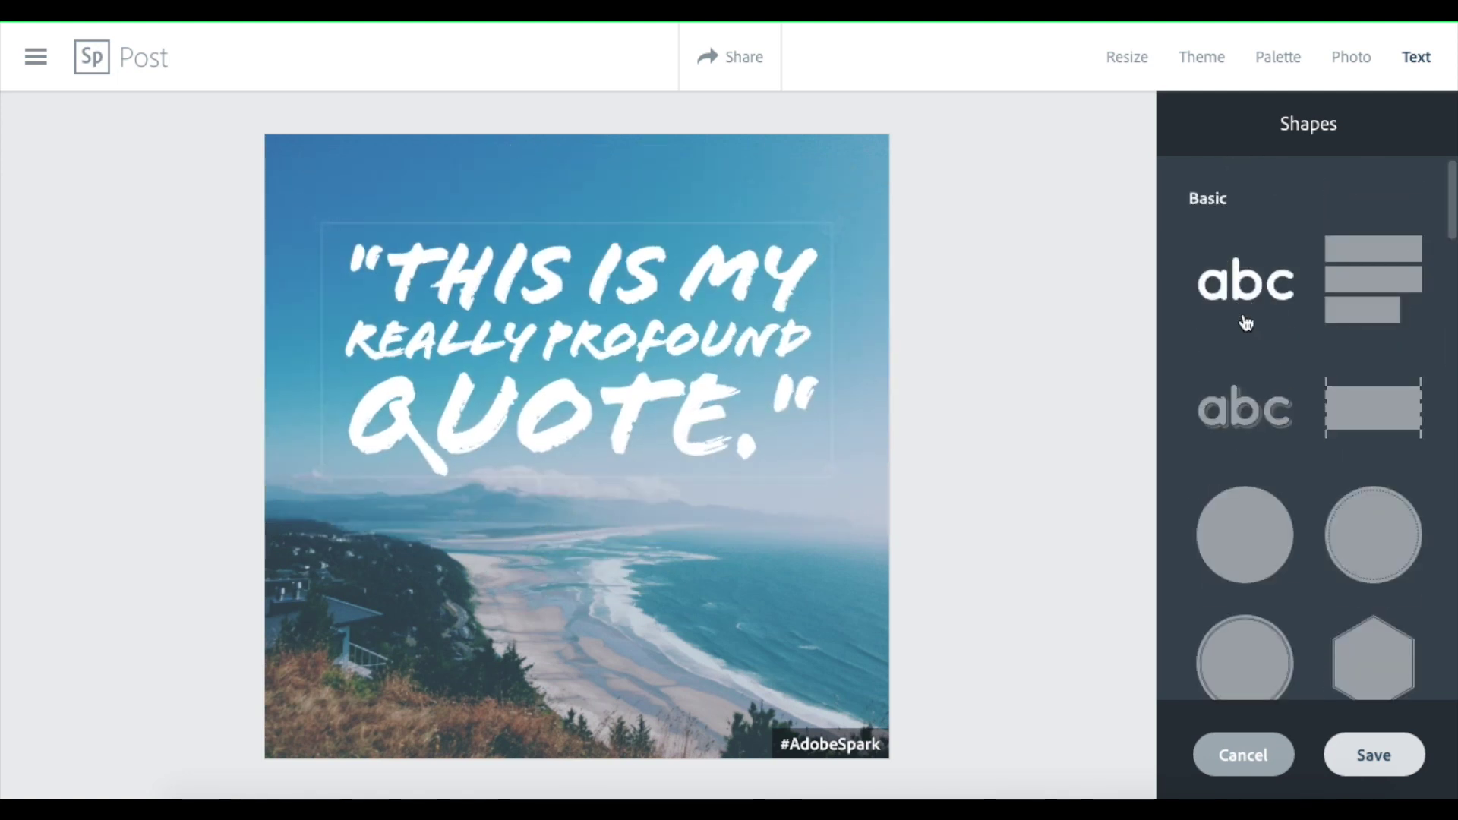
click(1372, 752)
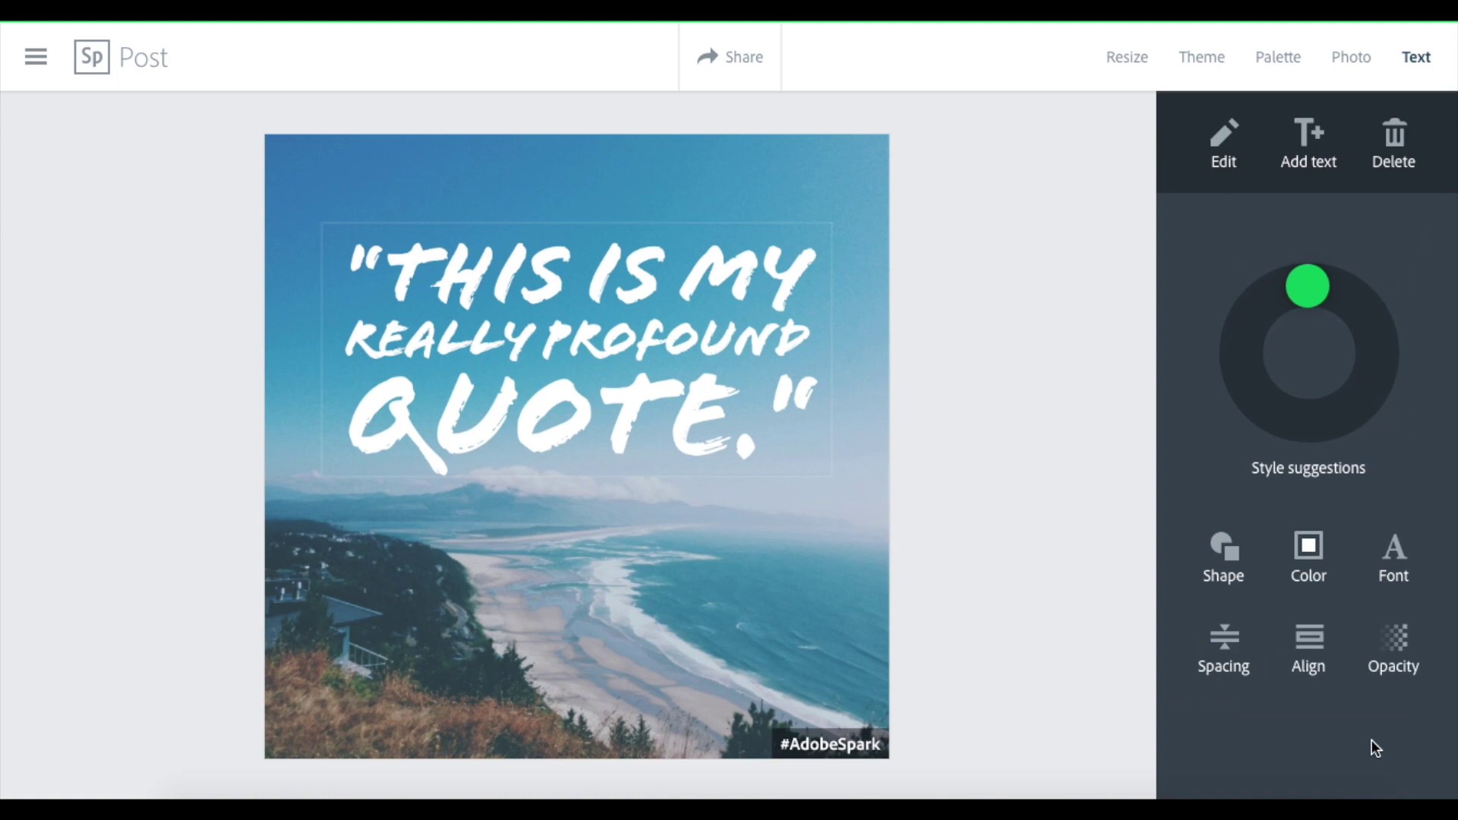
click(563, 620)
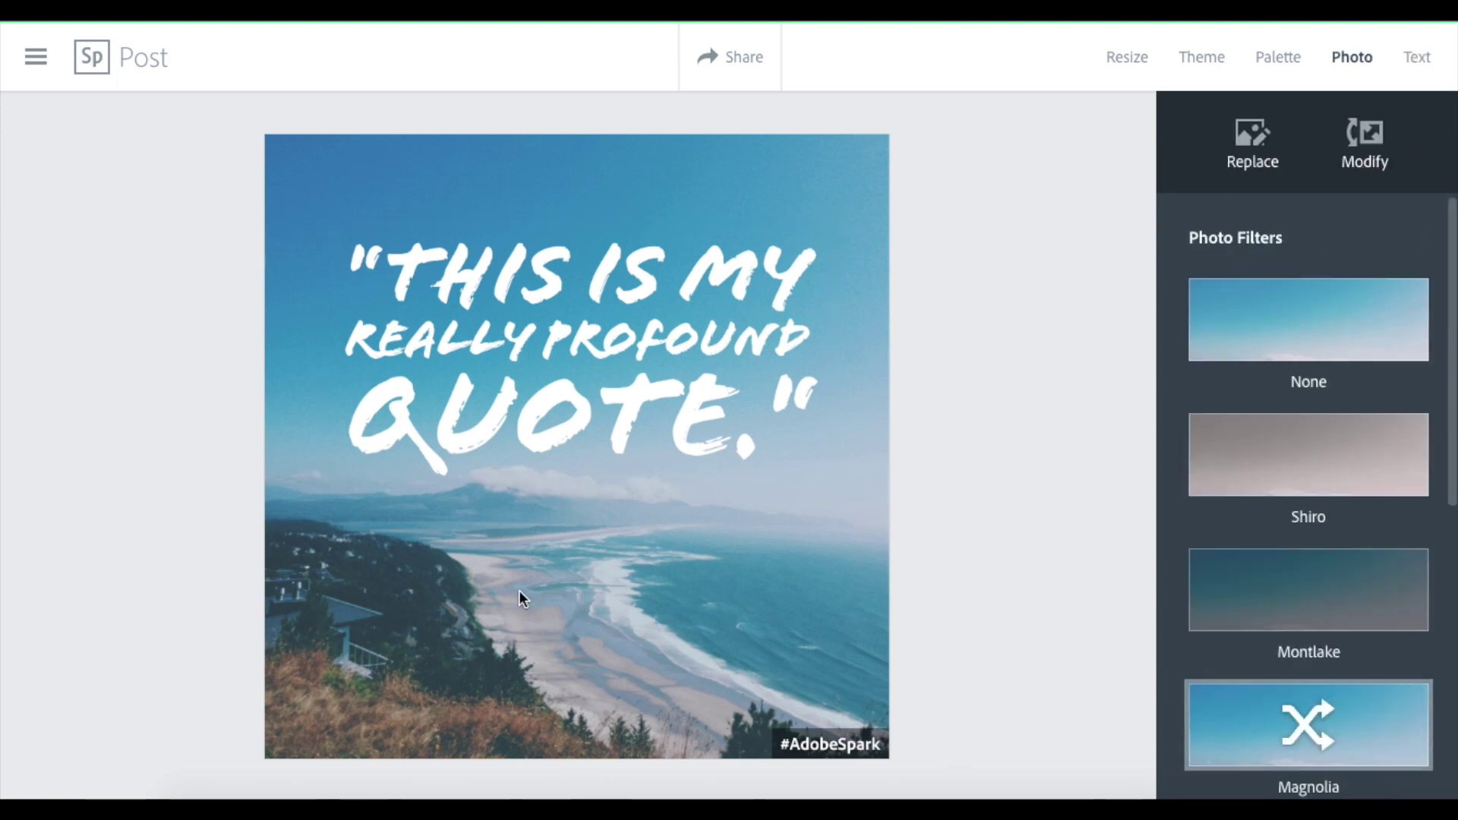
Add a new text element containing the author's name
click(513, 592)
click(467, 528)
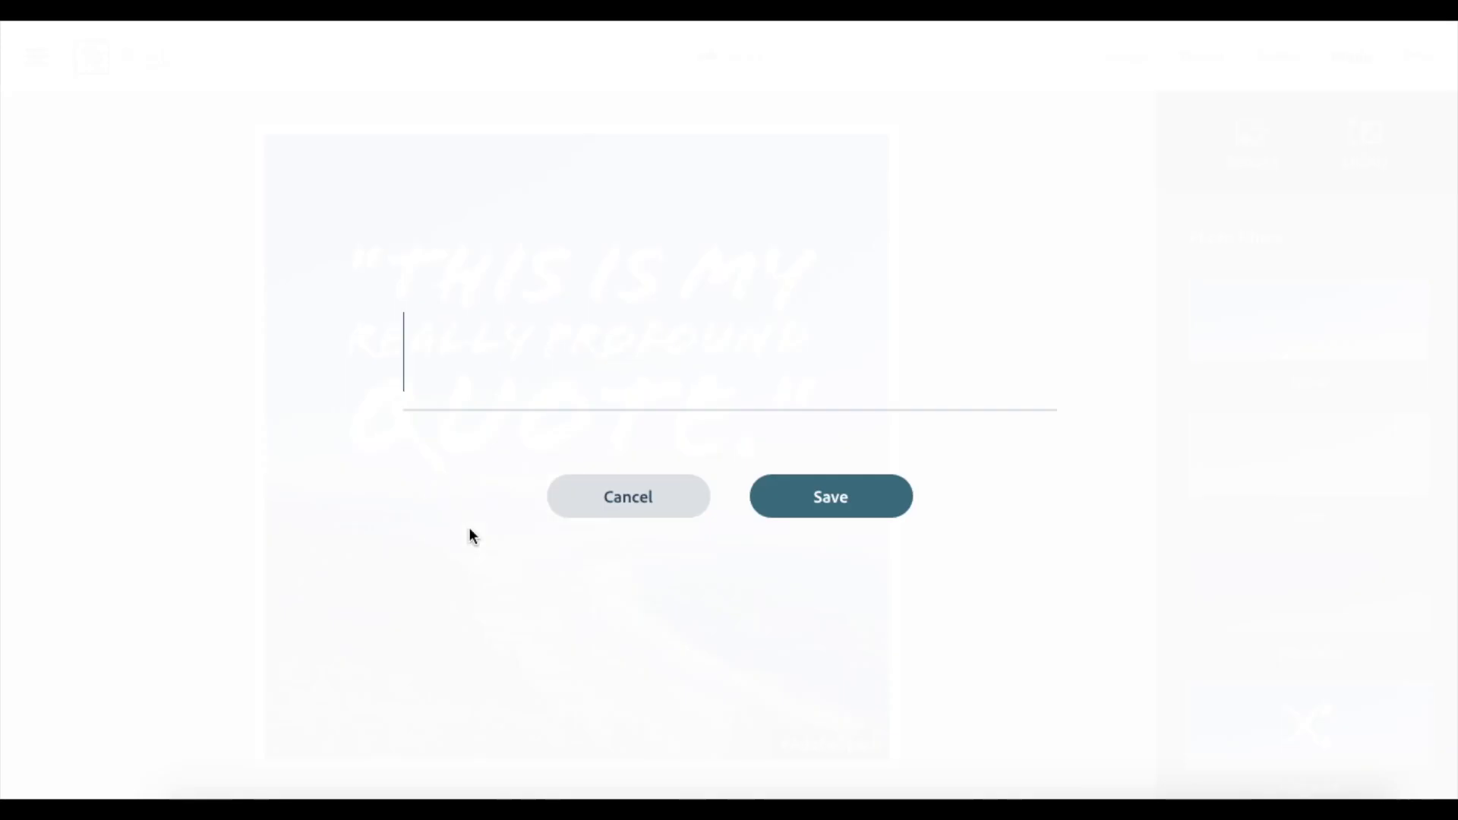
text(Dan Wunderlich)
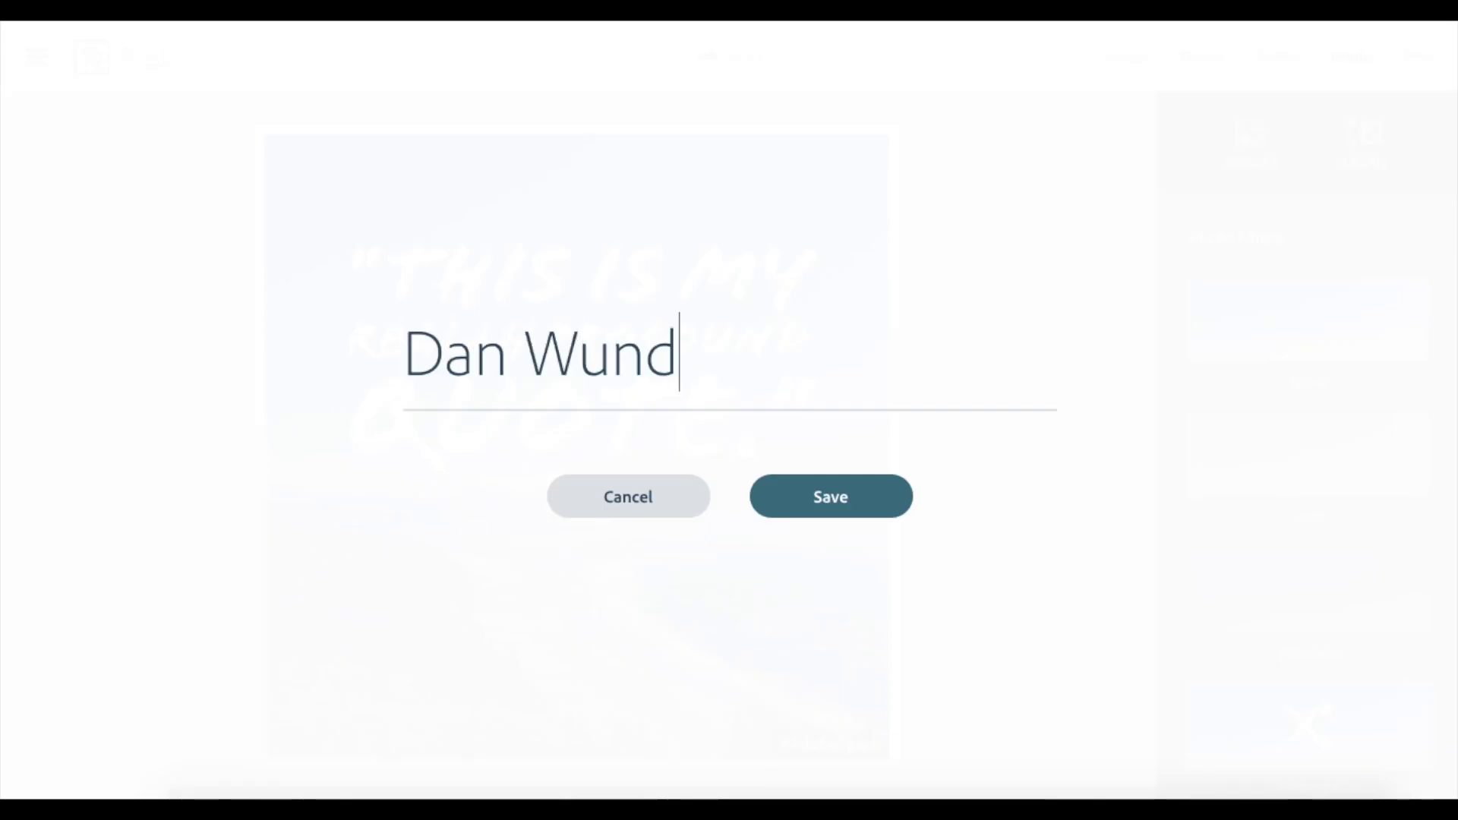
click(771, 506)
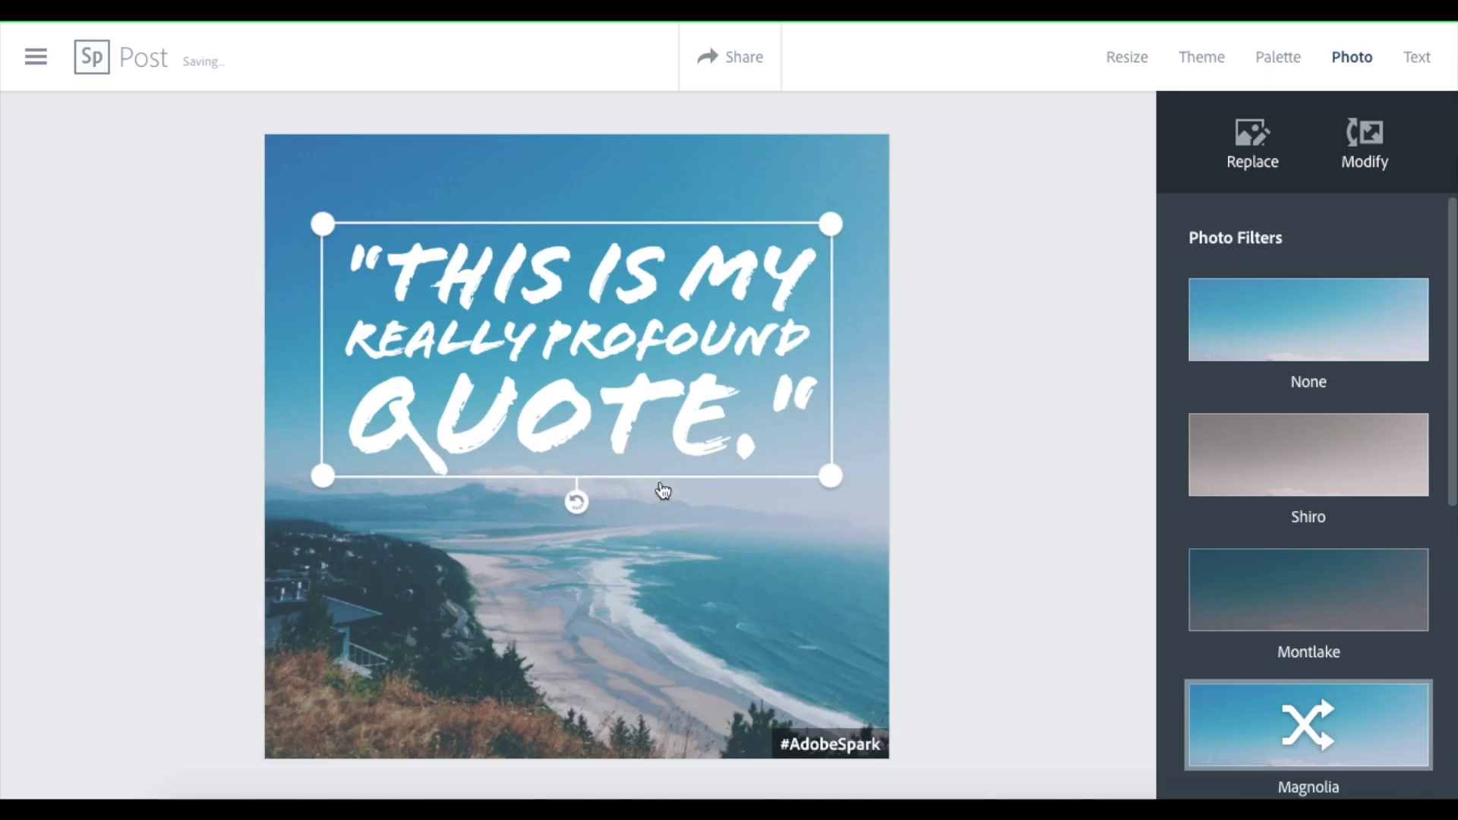
Shrink the author name, centre it below the quote, and decline the watermark offer with Maybe later
drag(296, 440, 507, 497)
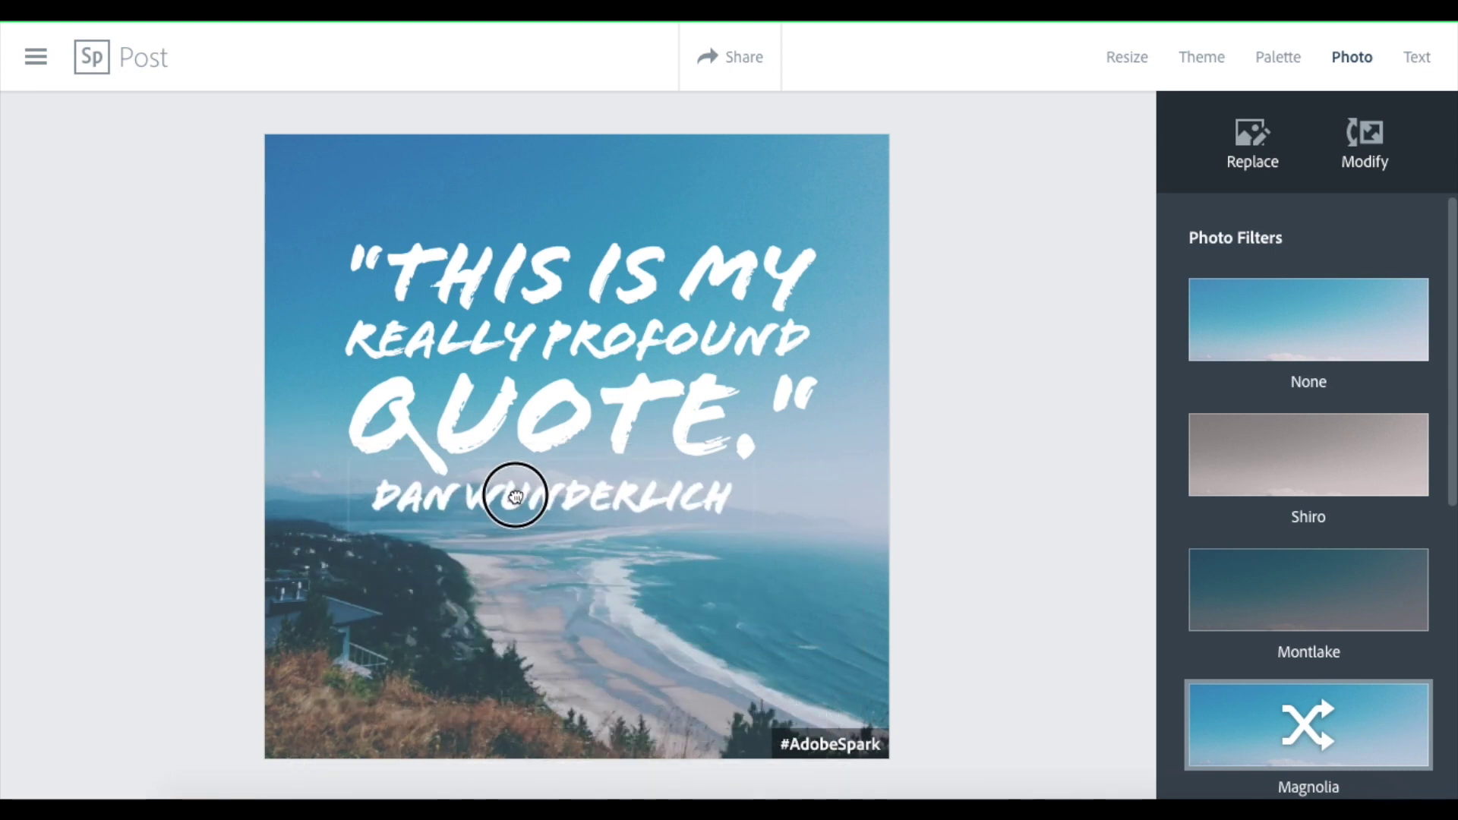
drag(514, 495, 532, 536)
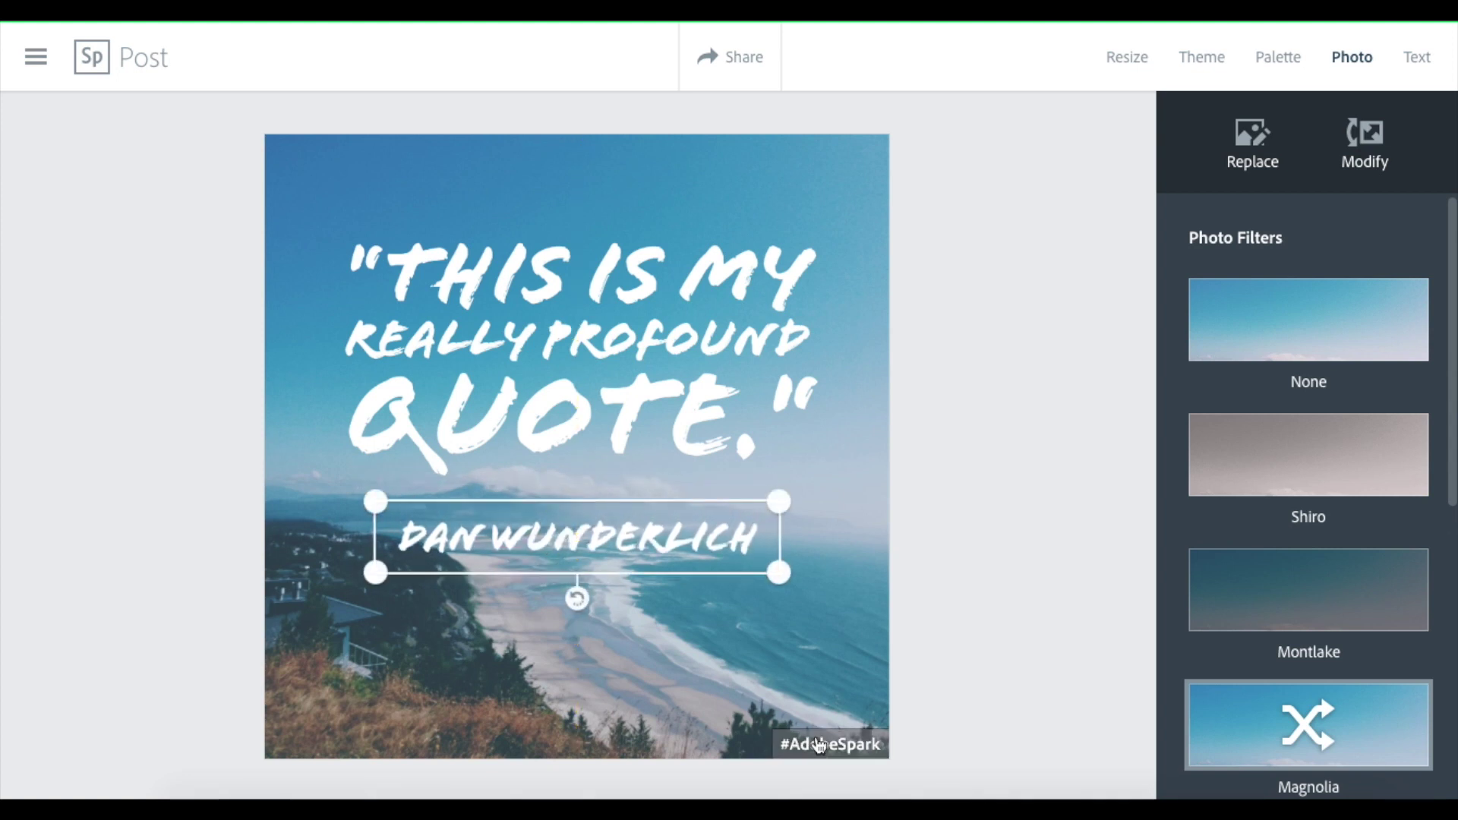
click(818, 744)
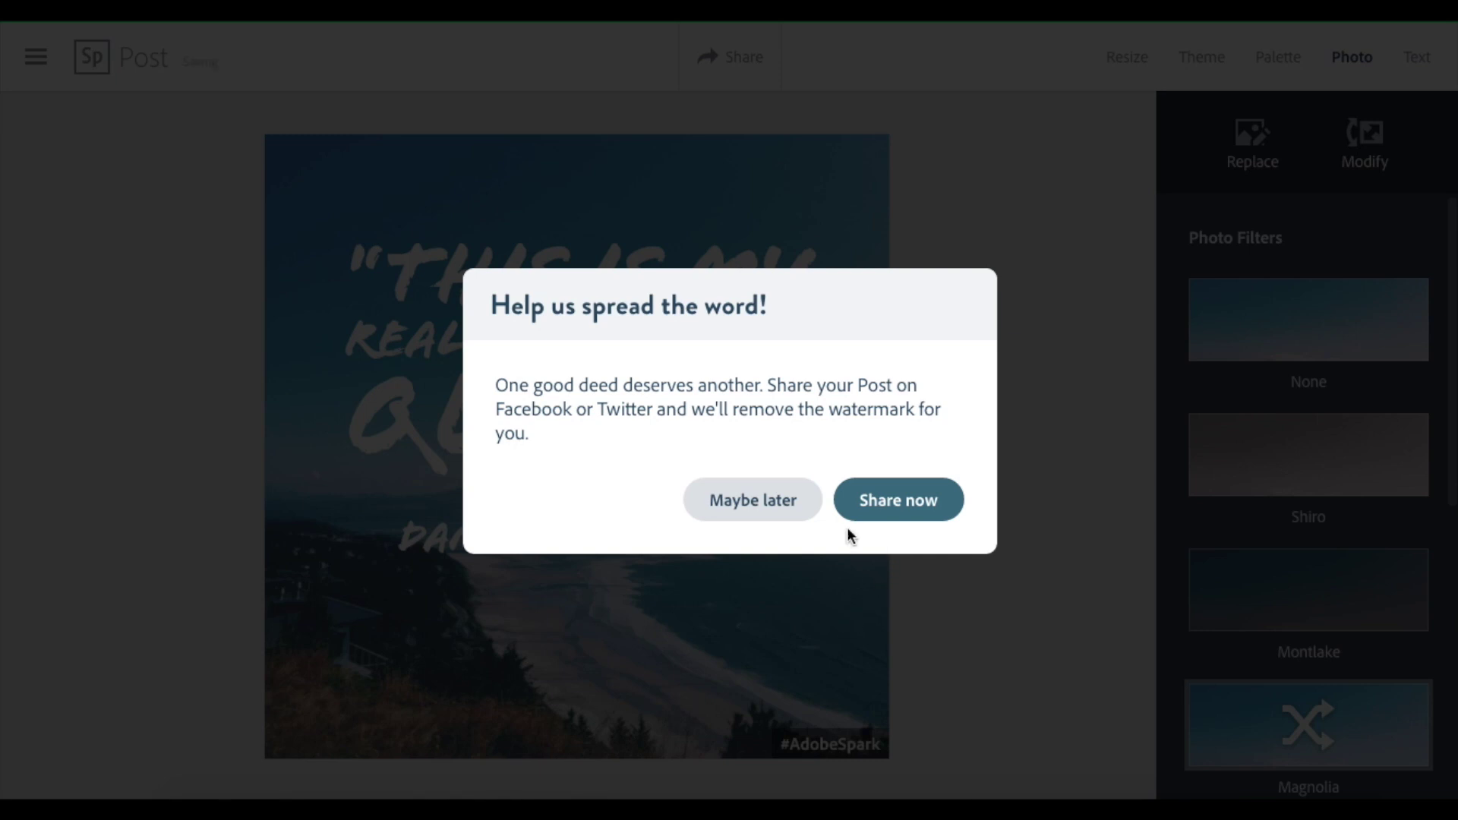
click(771, 501)
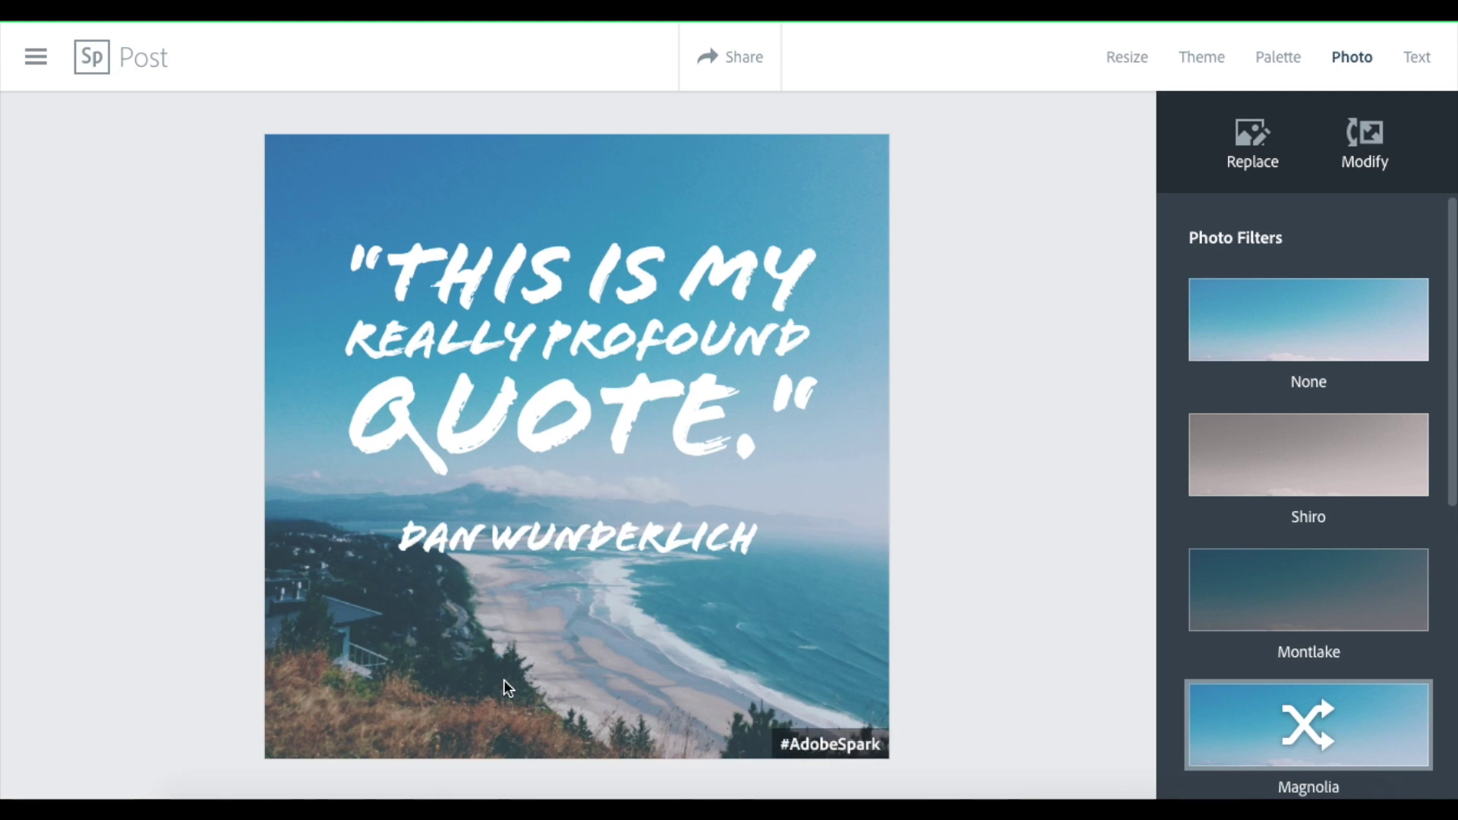
Add 'DefiningGrace.com' as a small text footer in the poster's bottom-left corner
click(447, 686)
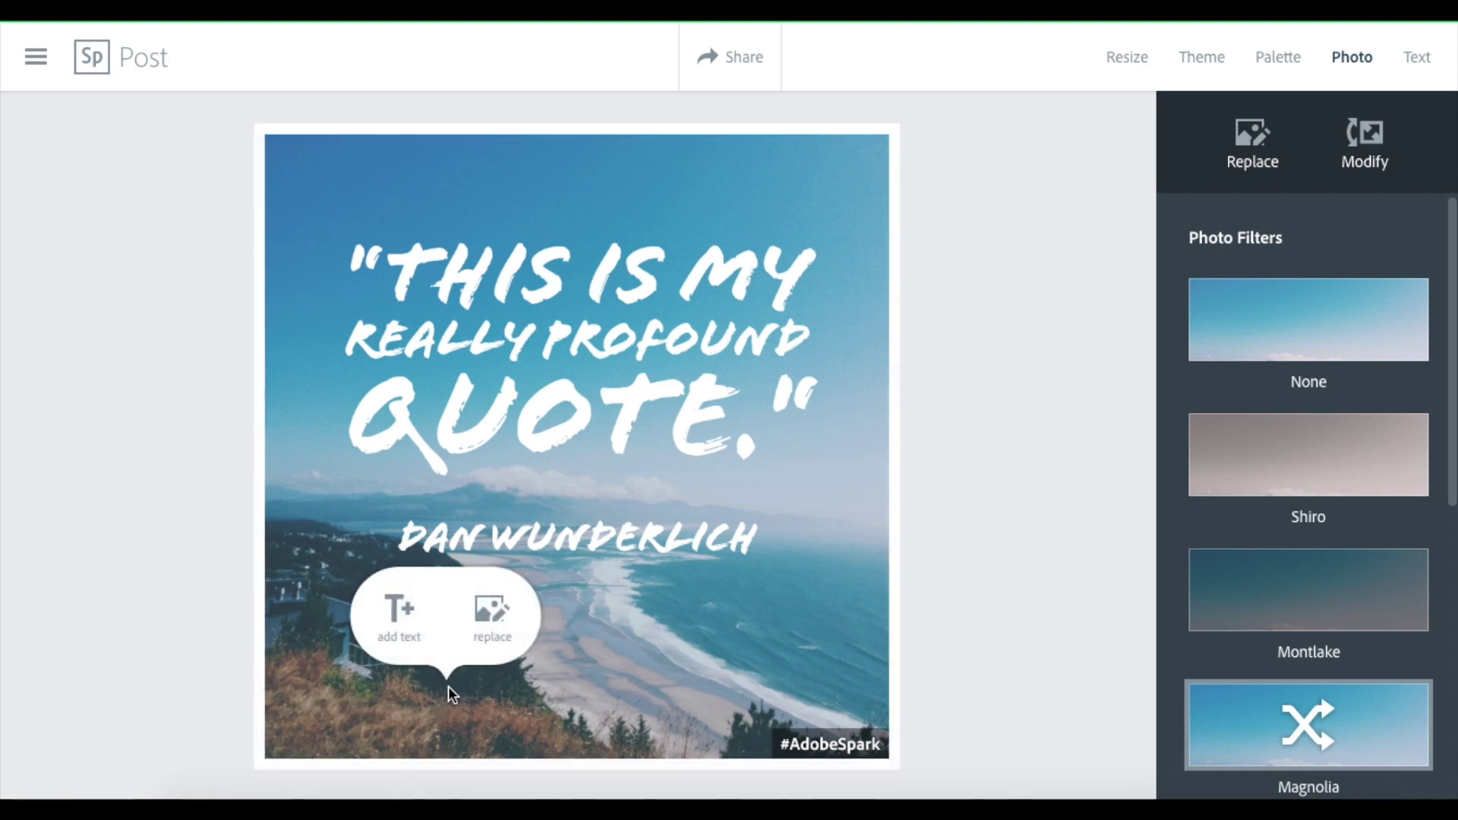
click(410, 630)
text(Def)
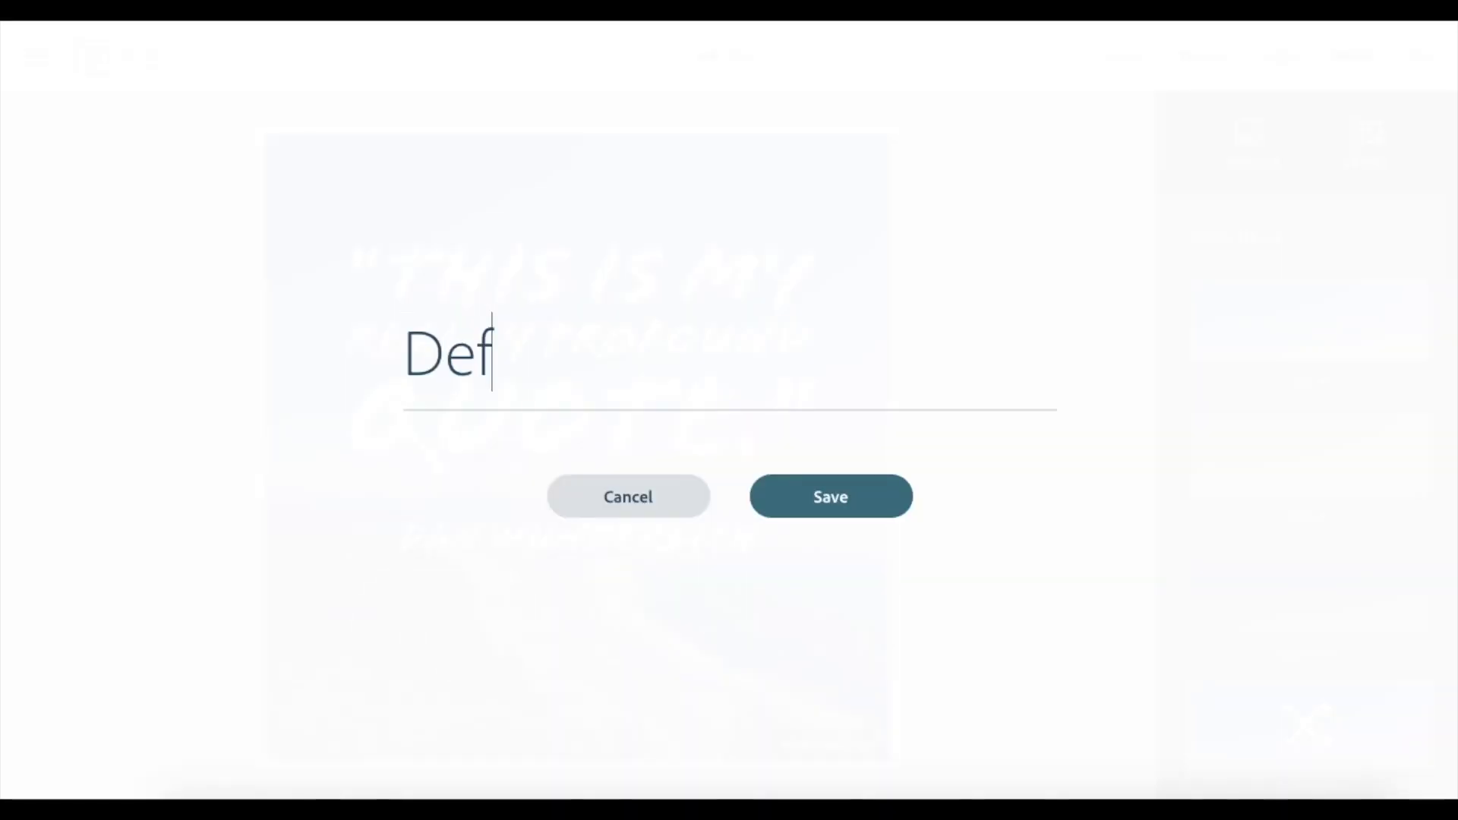
text(iningGrace.)
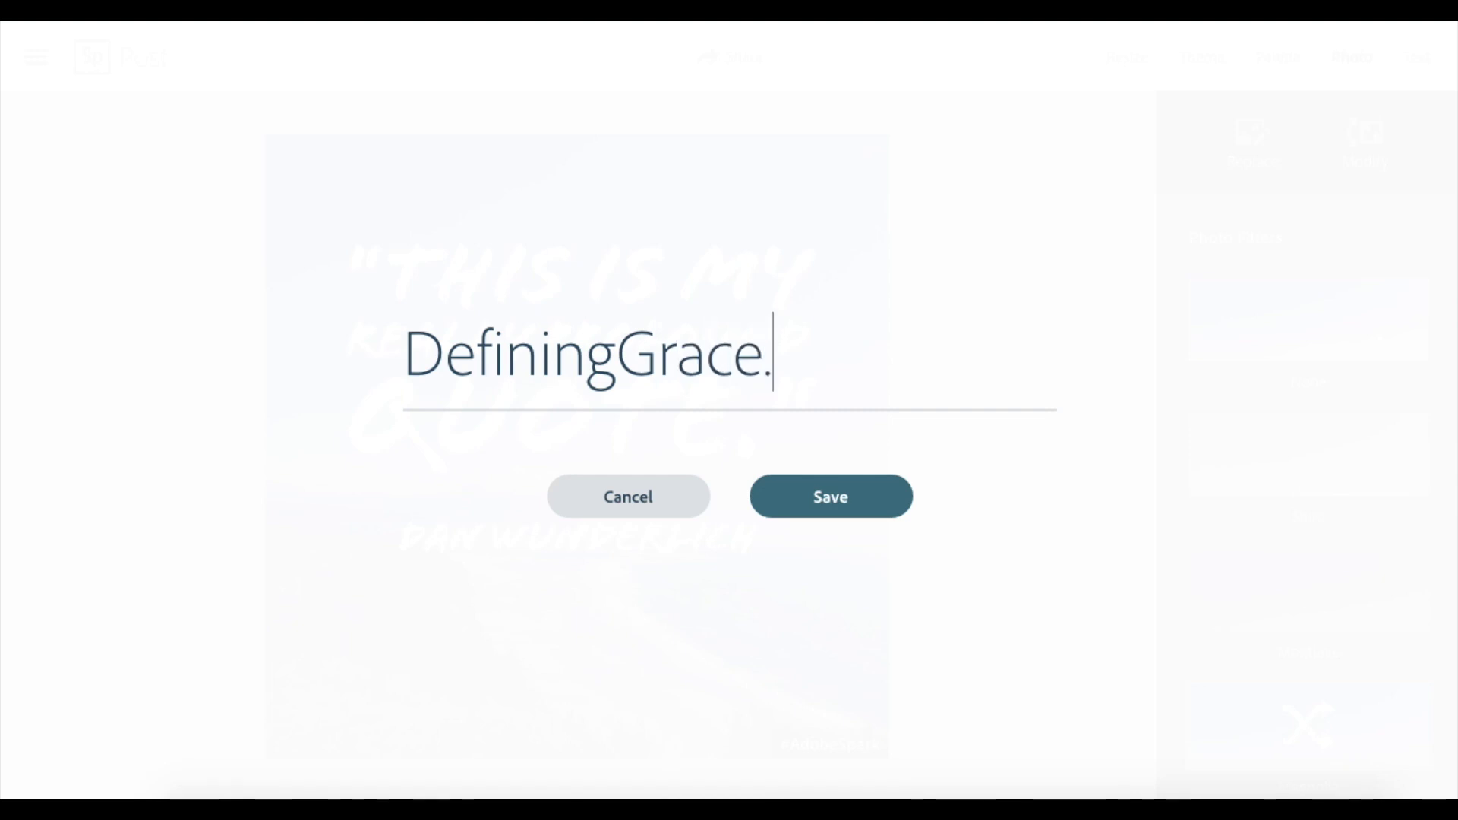
text(com)
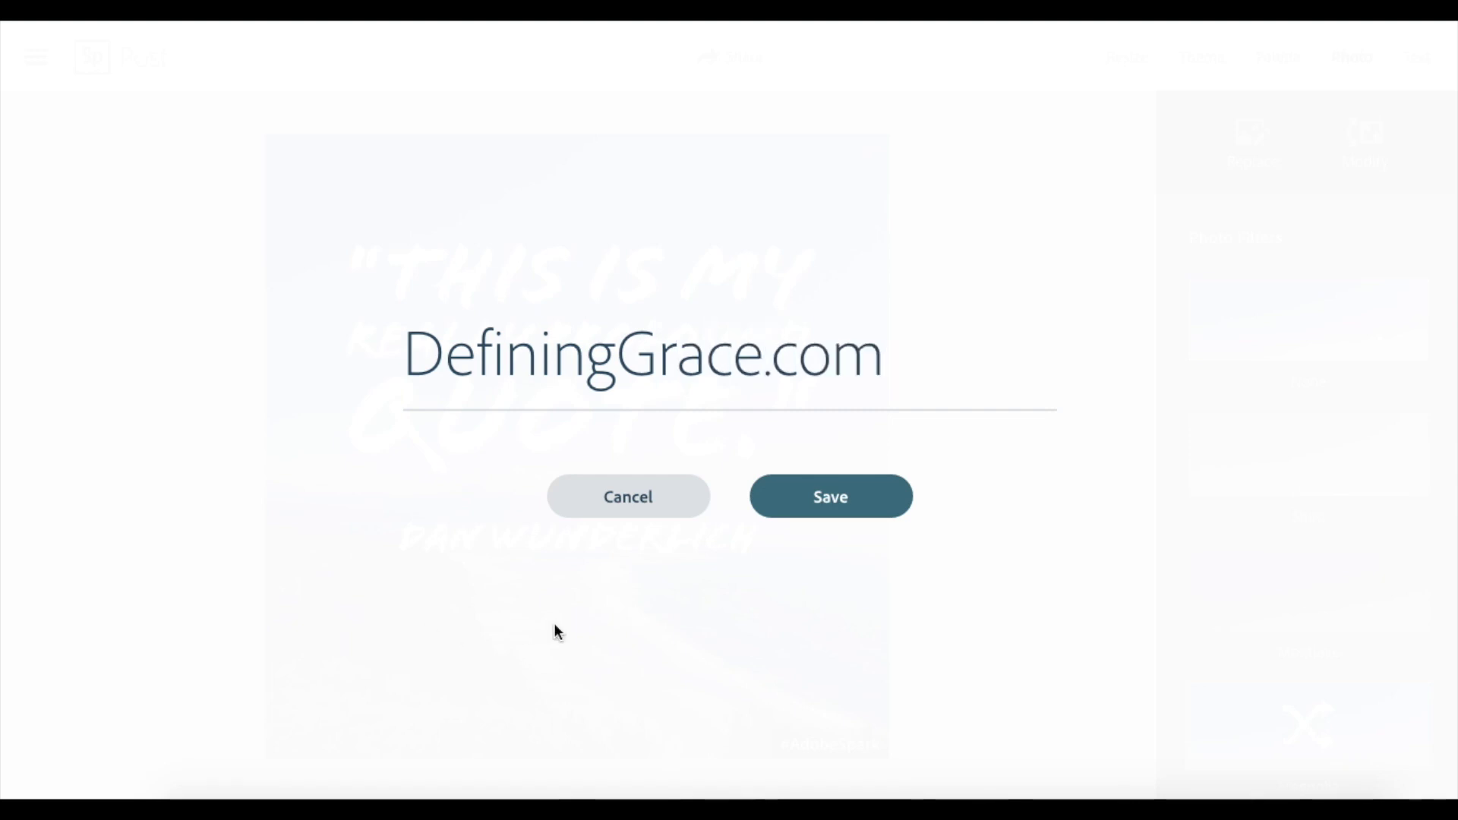
click(787, 507)
drag(868, 535, 590, 668)
drag(510, 696, 481, 724)
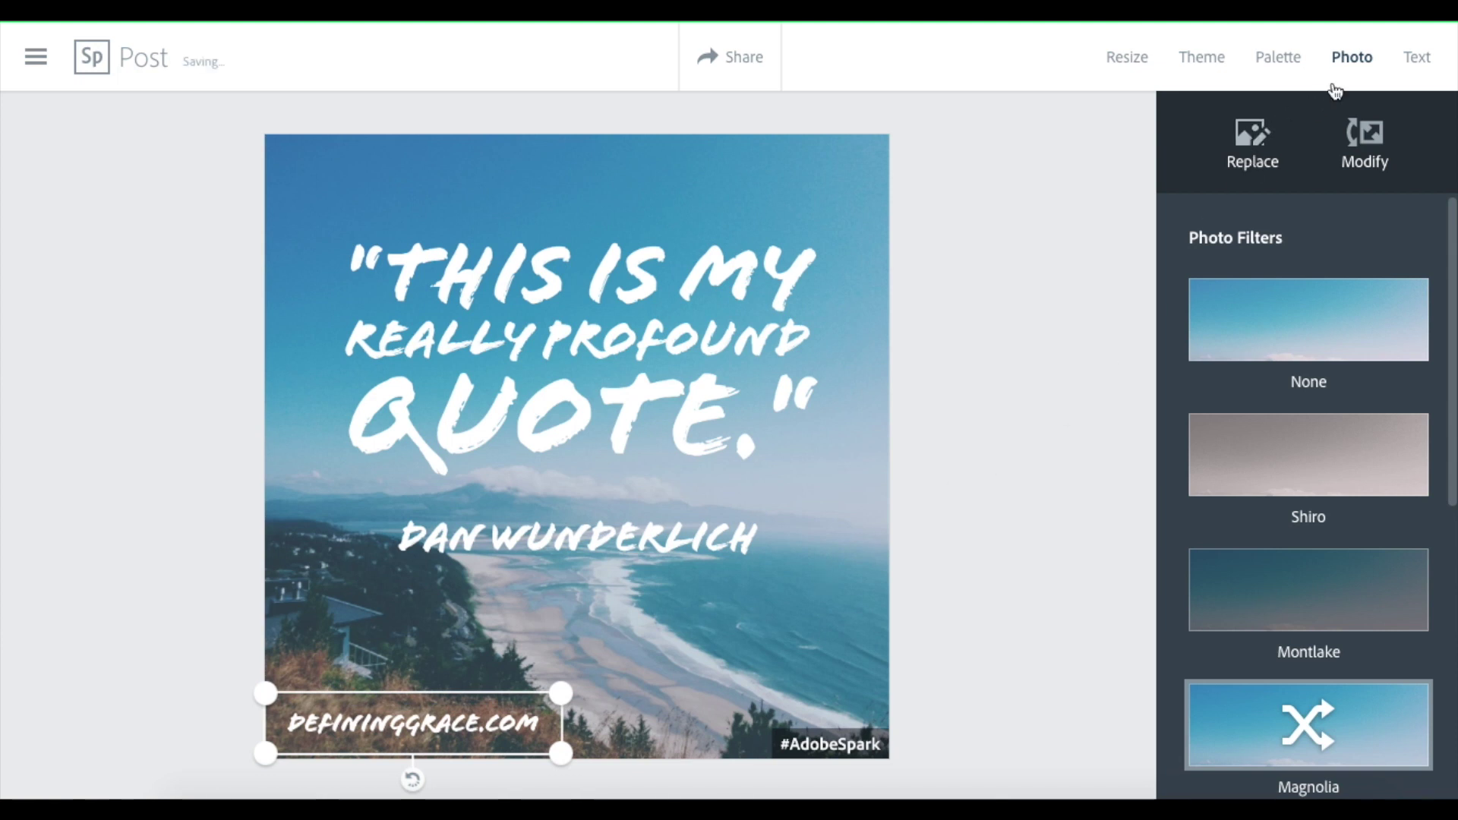
click(1255, 133)
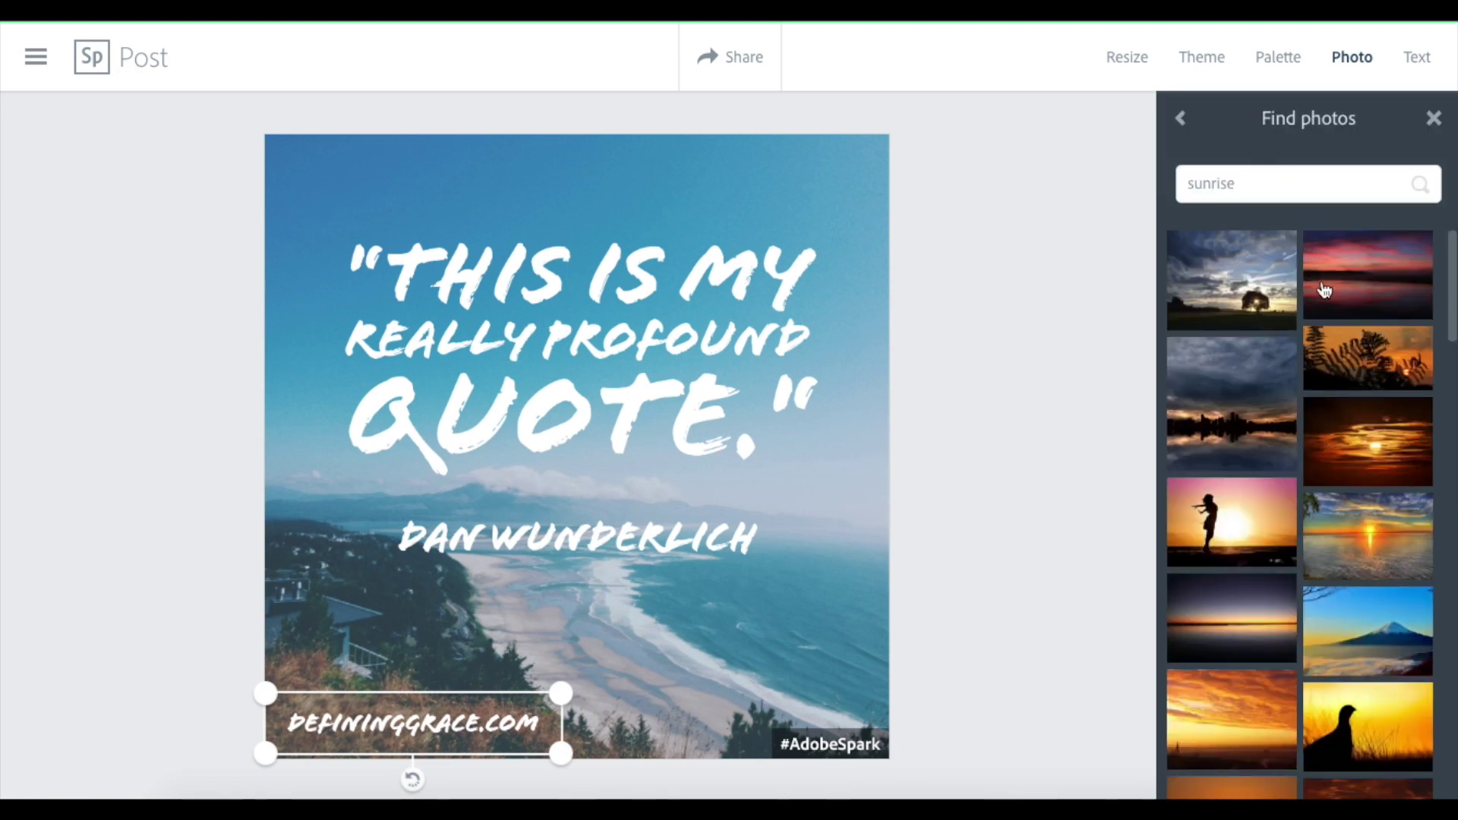
Replace the background with the misty sunrise hills photo and move the quote slightly upward
scroll(1323, 290, down, 10)
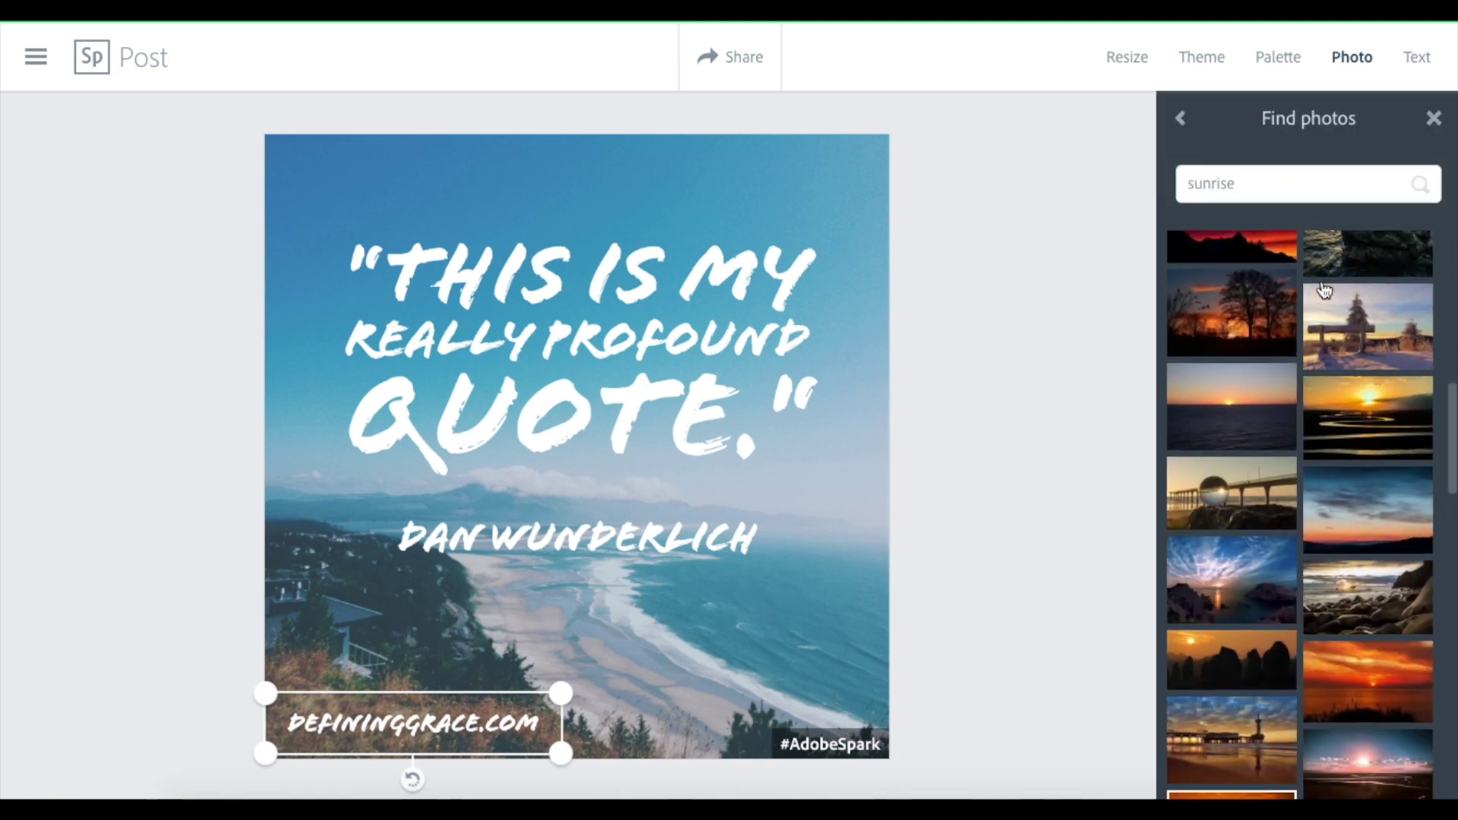
scroll(1324, 290, down, 10)
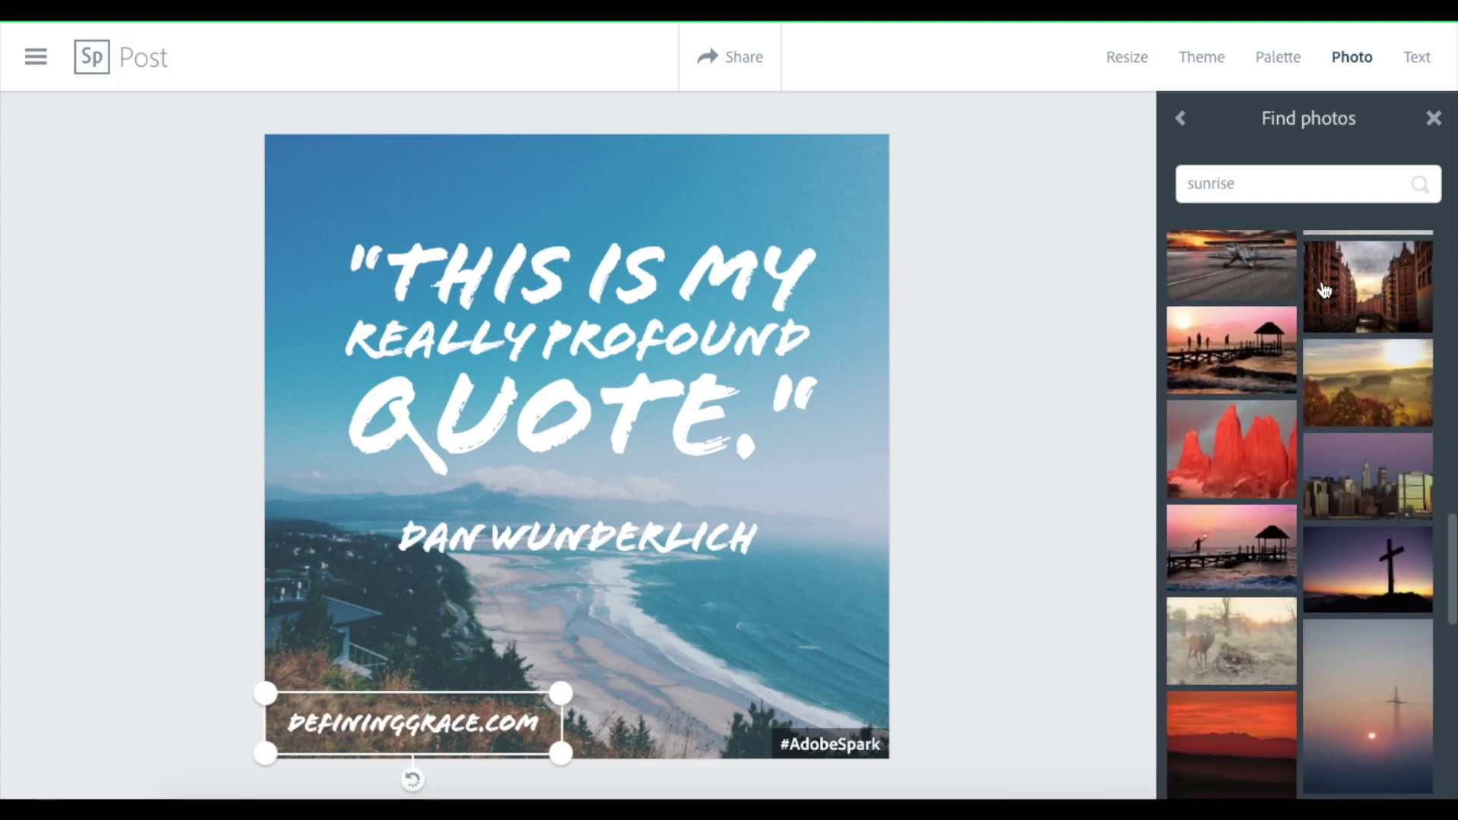
scroll(1323, 290, down, 10)
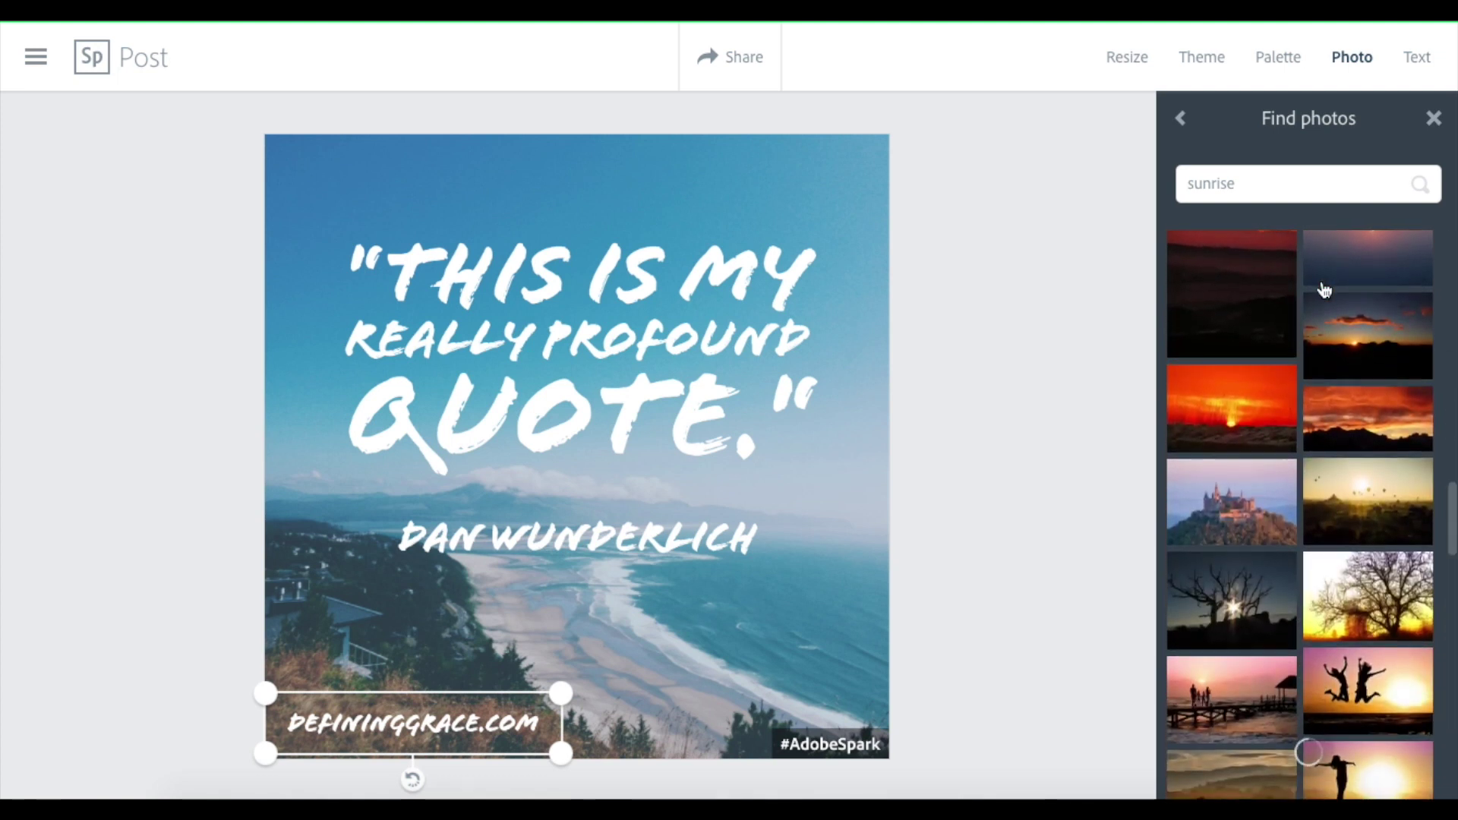
scroll(1323, 290, down, 10)
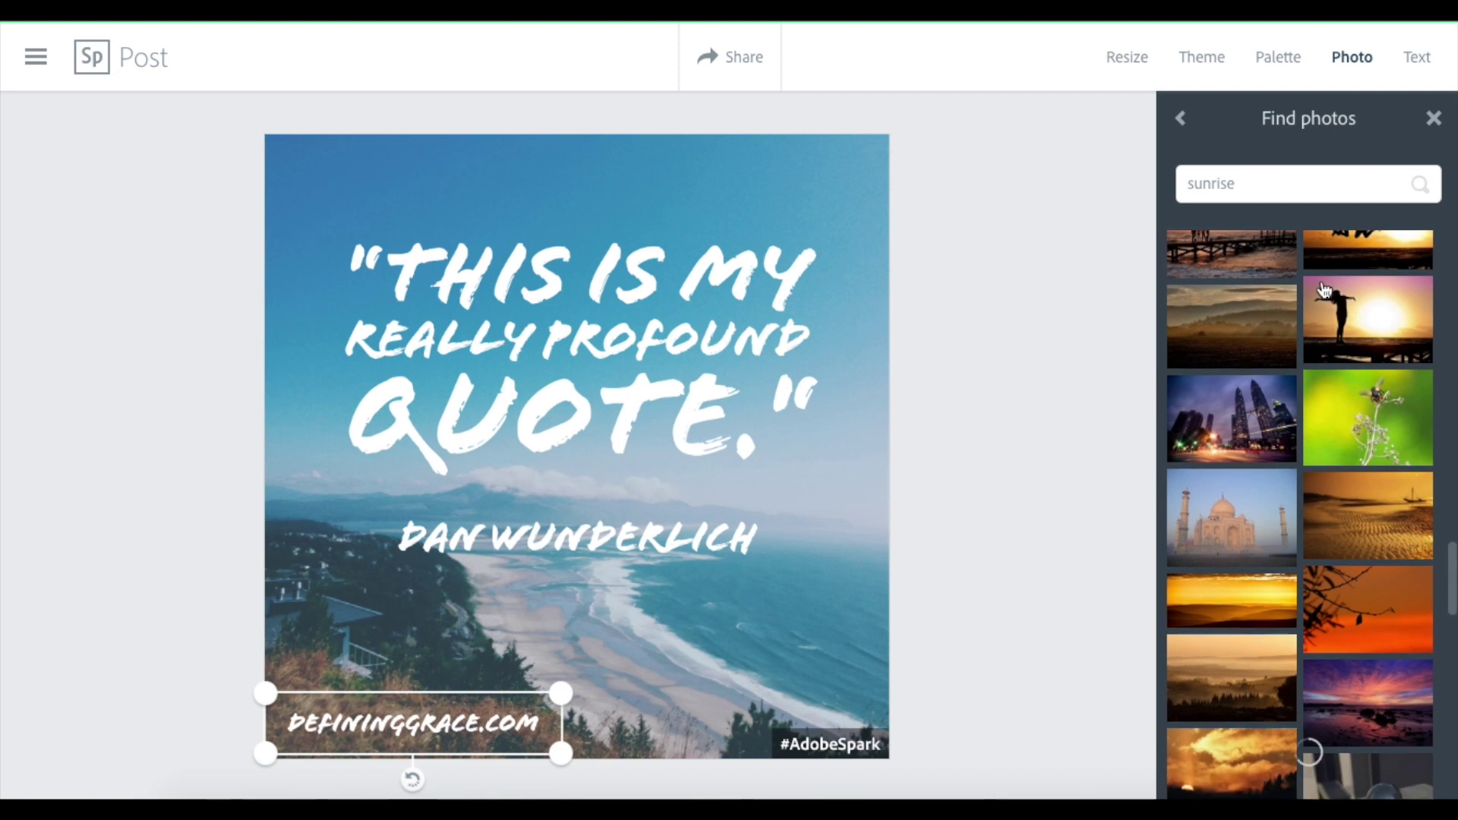
scroll(1324, 290, down, 6)
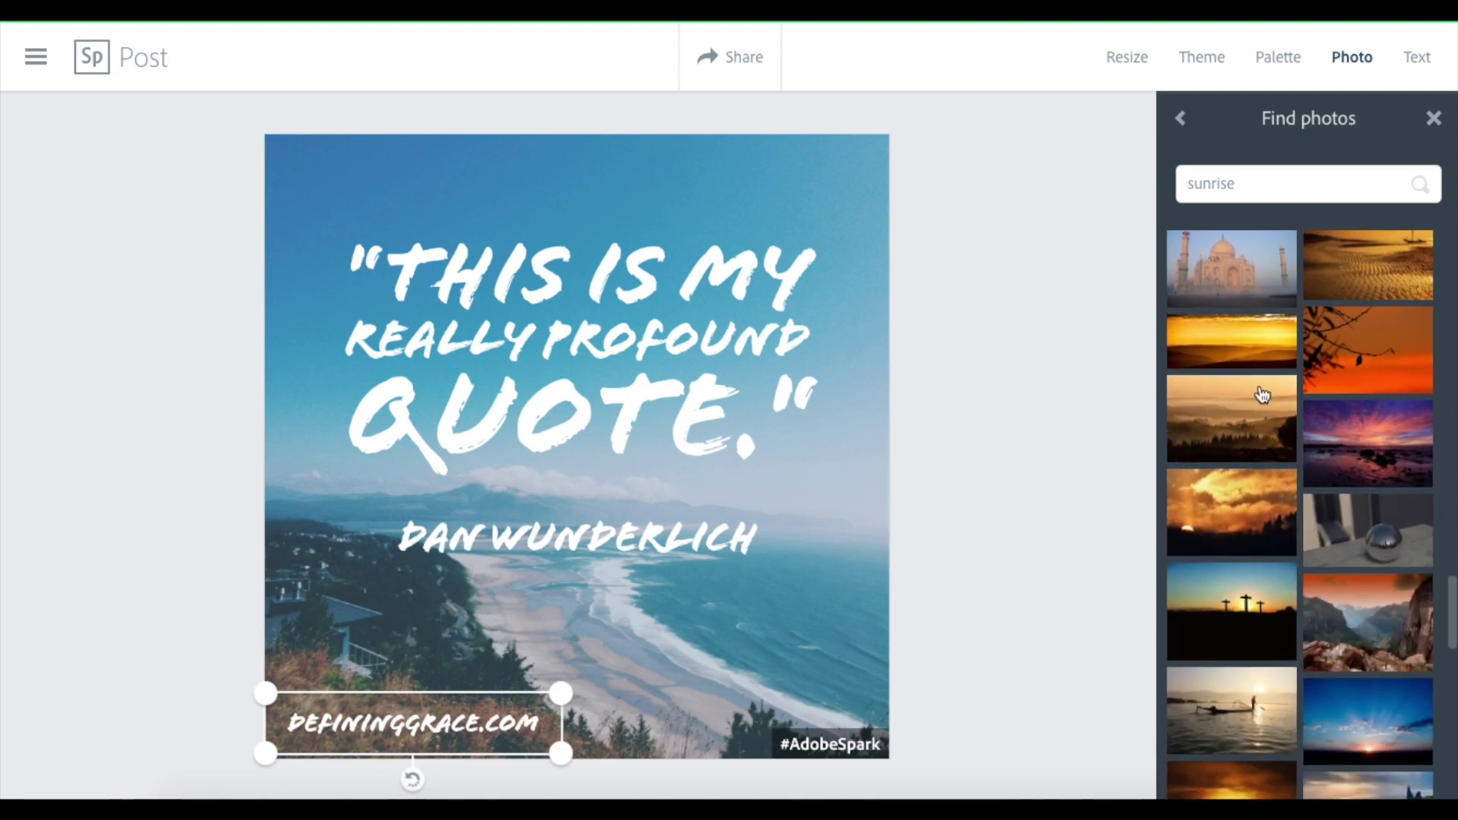
click(1257, 403)
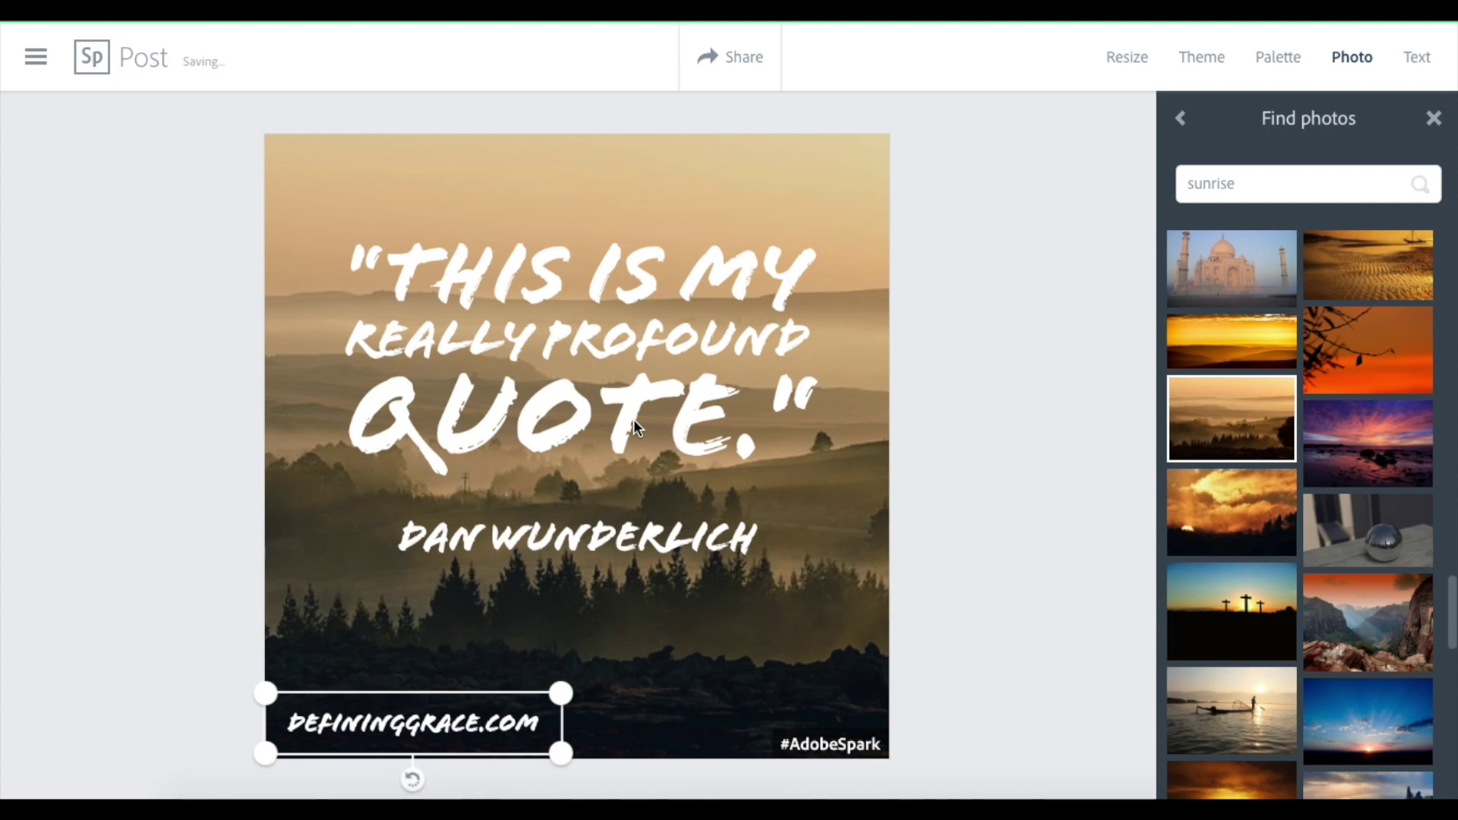
click(633, 419)
drag(602, 413, 608, 376)
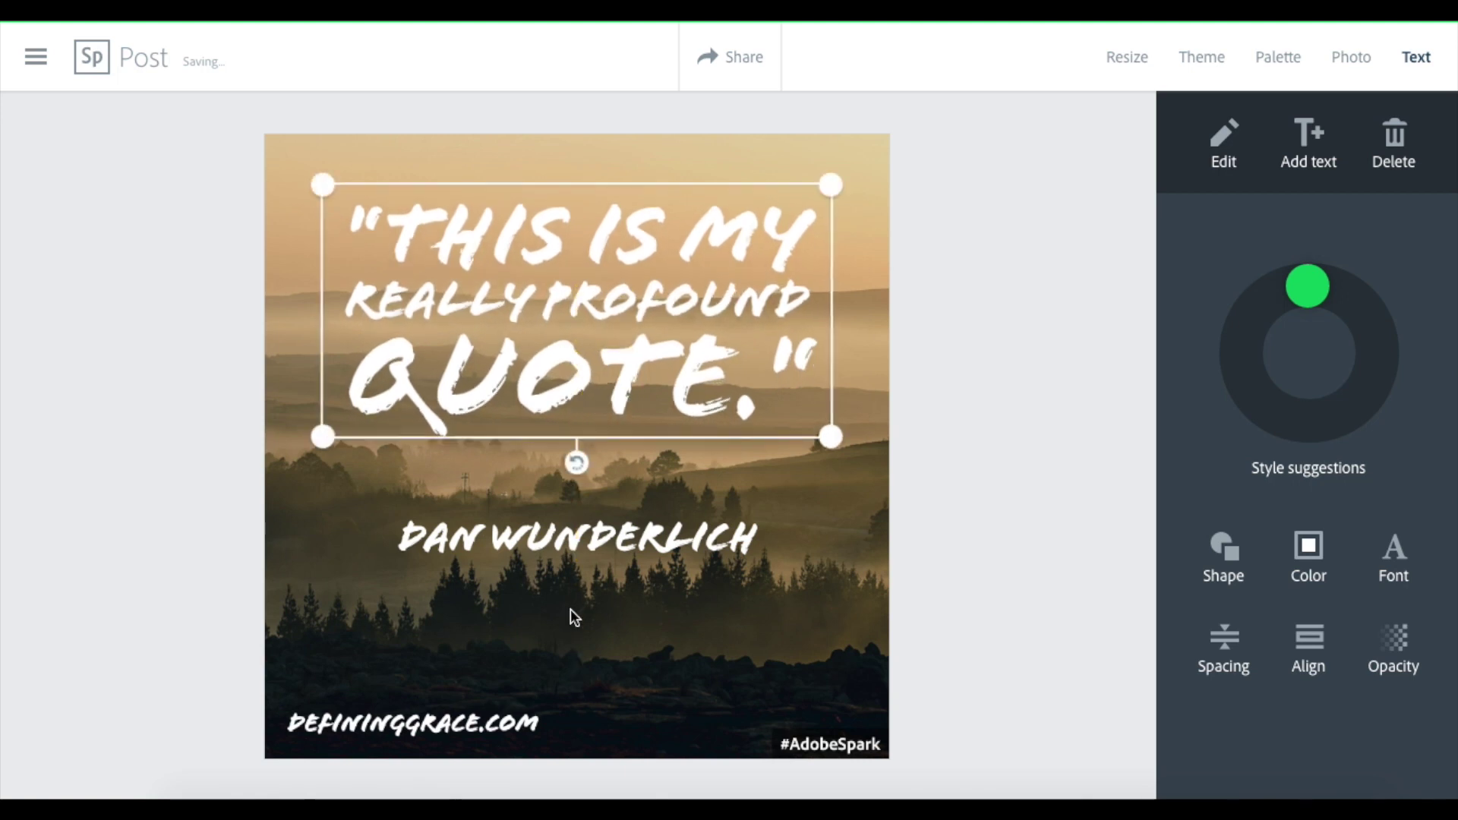
Keep the author name centred, then set the DEFININGGRACE.COM footer in Futura PT
click(581, 545)
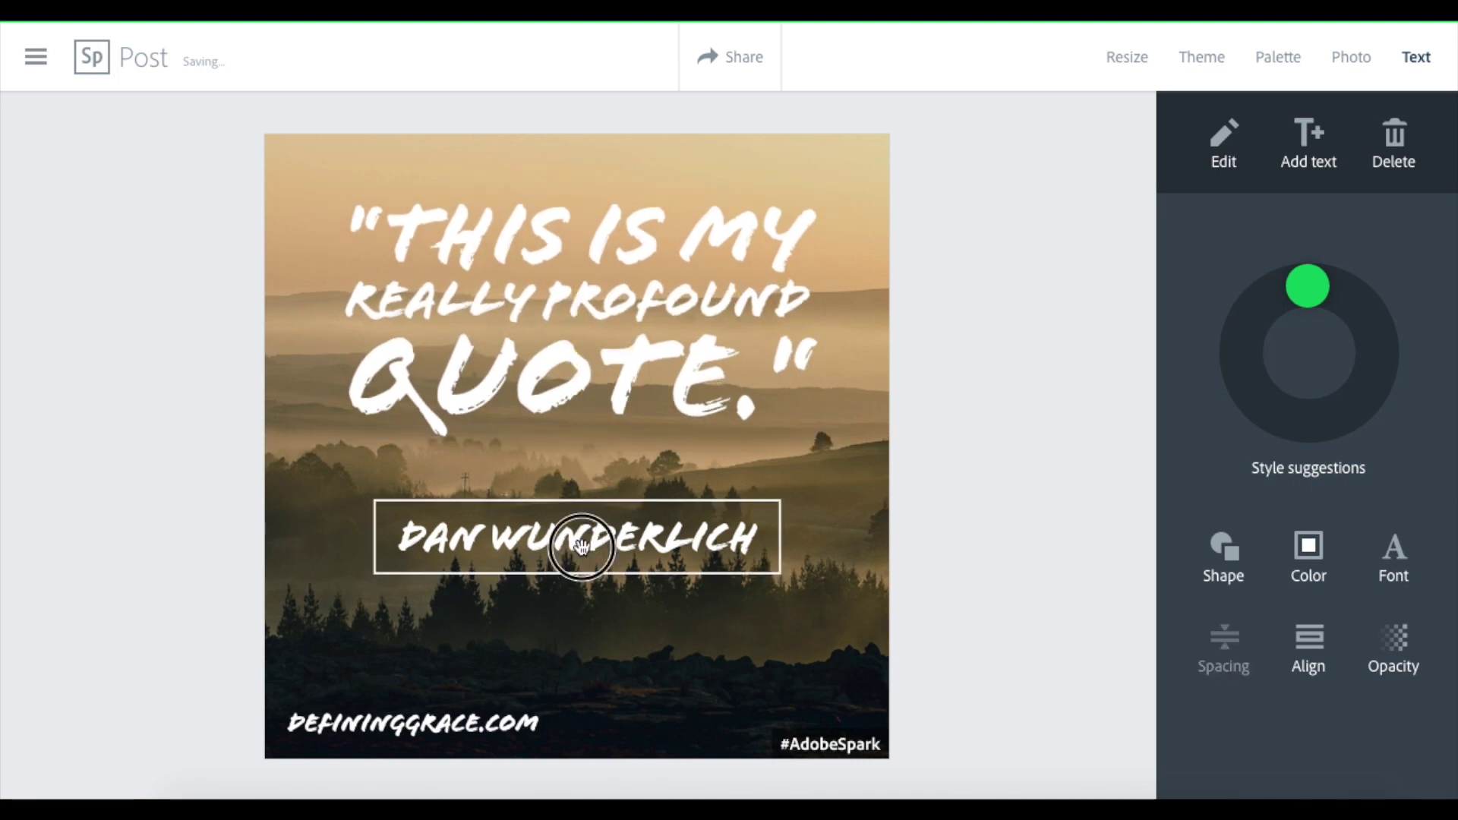
drag(580, 545, 583, 544)
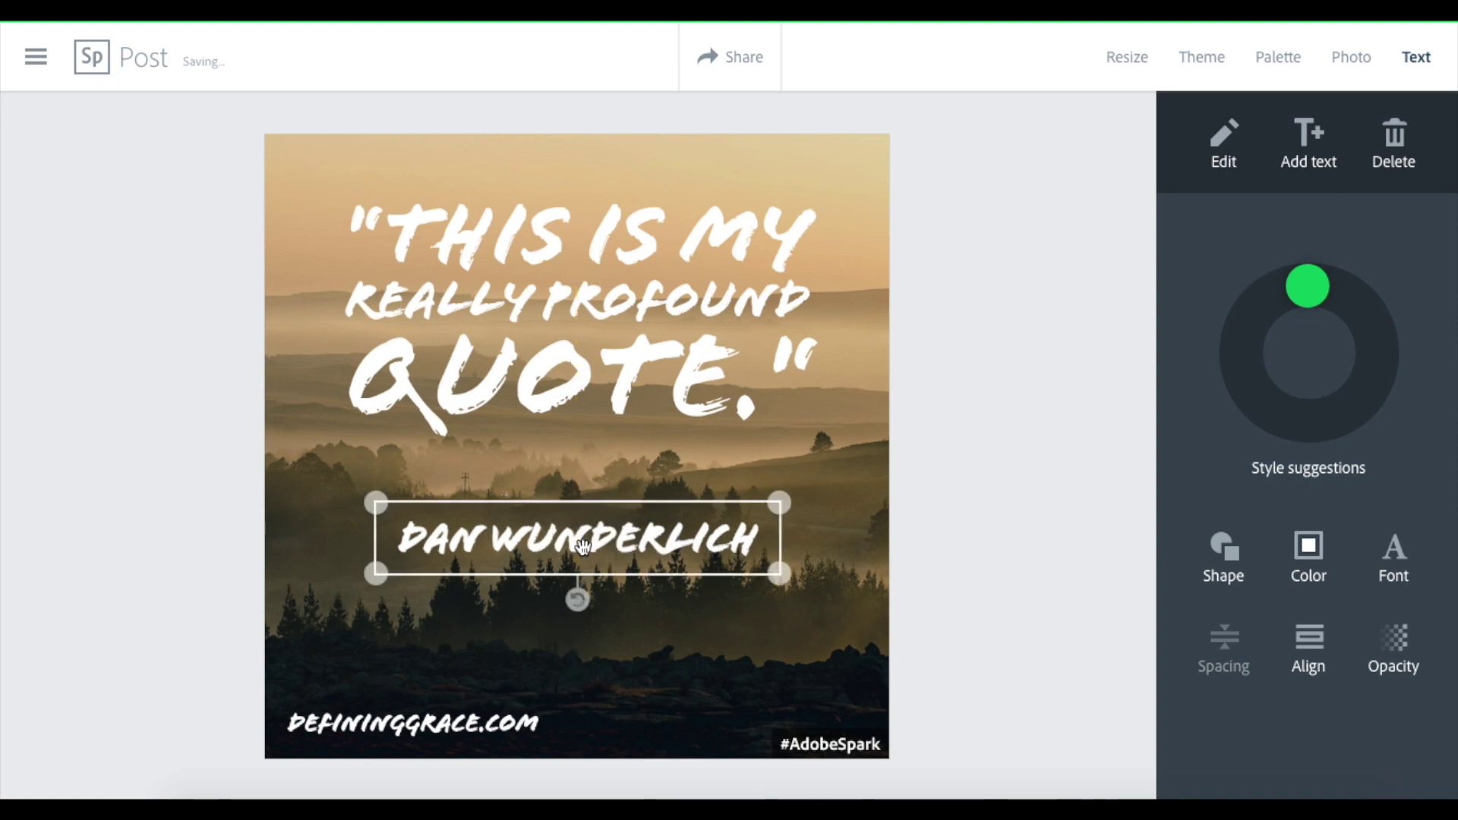
click(411, 725)
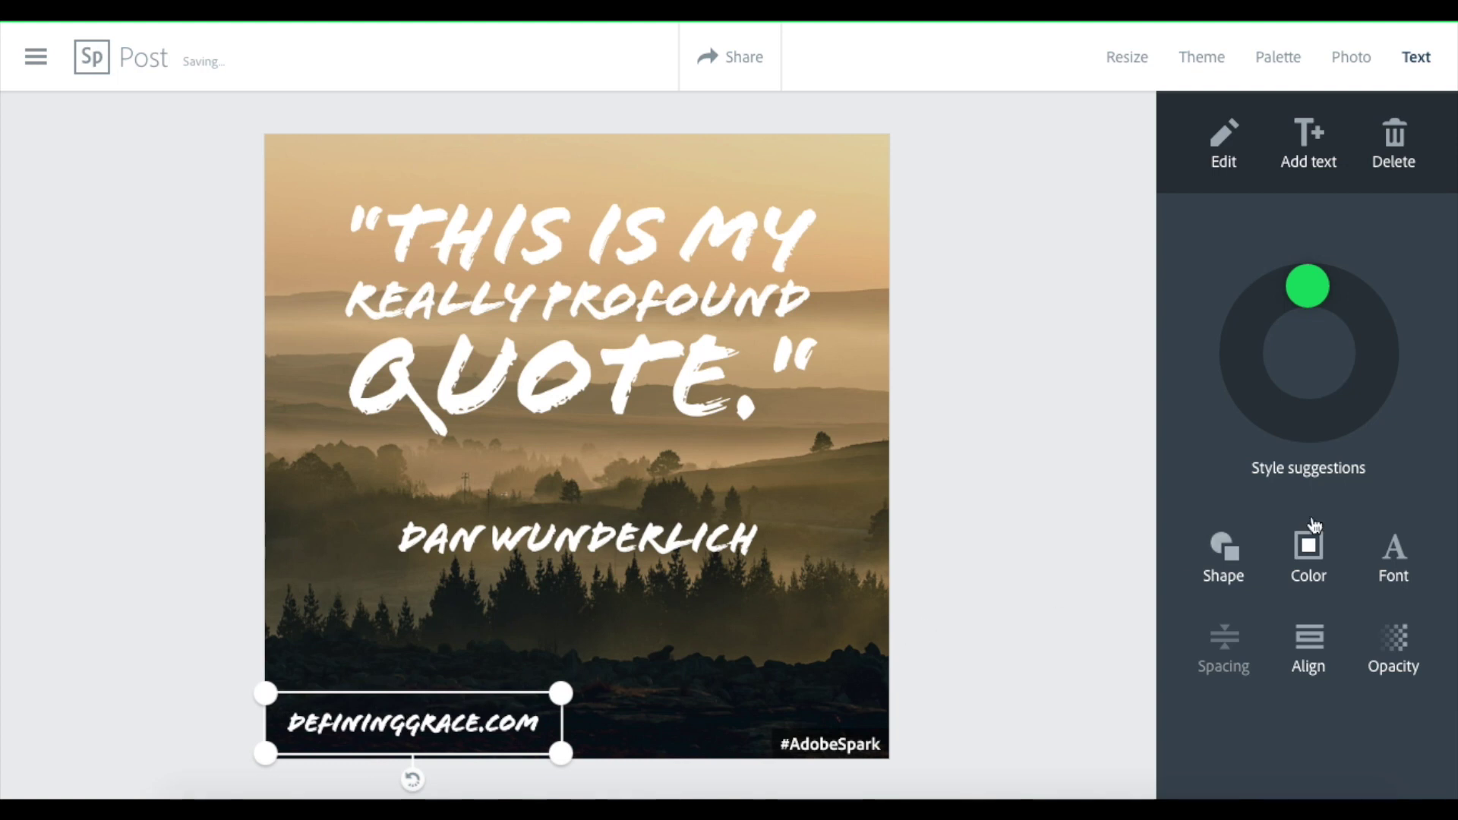
click(1395, 548)
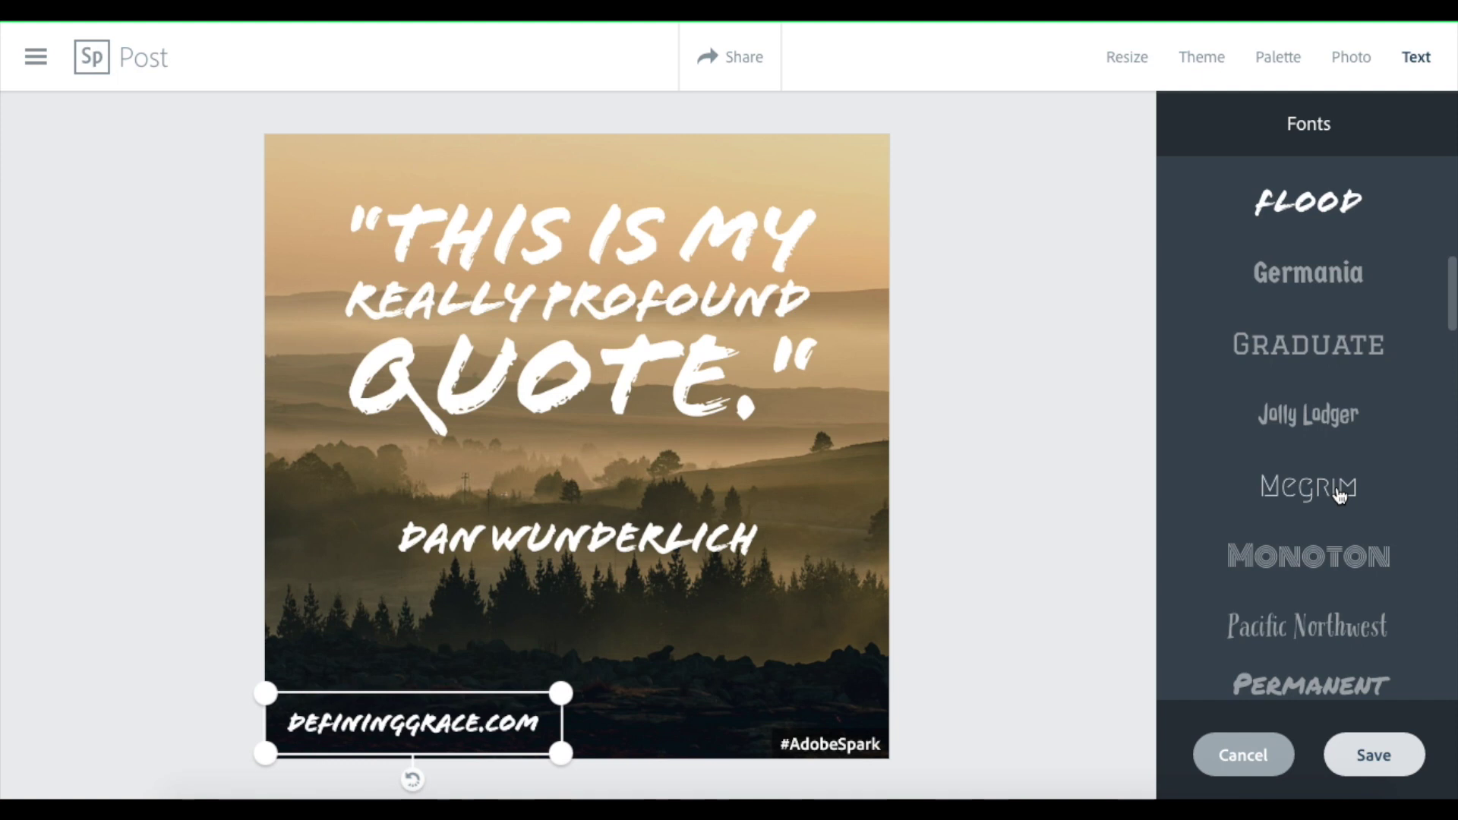
scroll(1339, 495, down, 4)
scroll(1338, 495, down, 5)
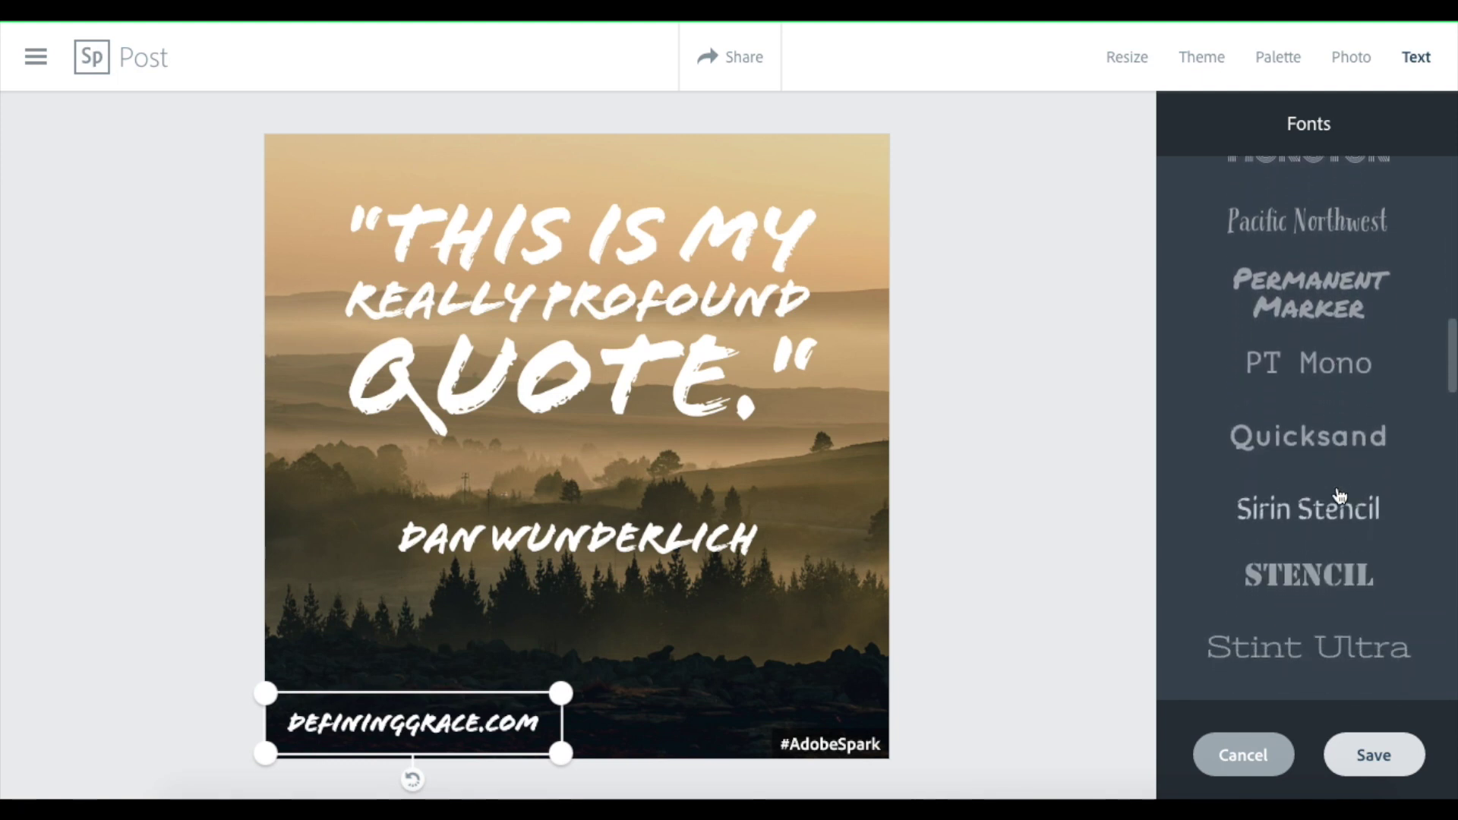
scroll(1339, 495, down, 9)
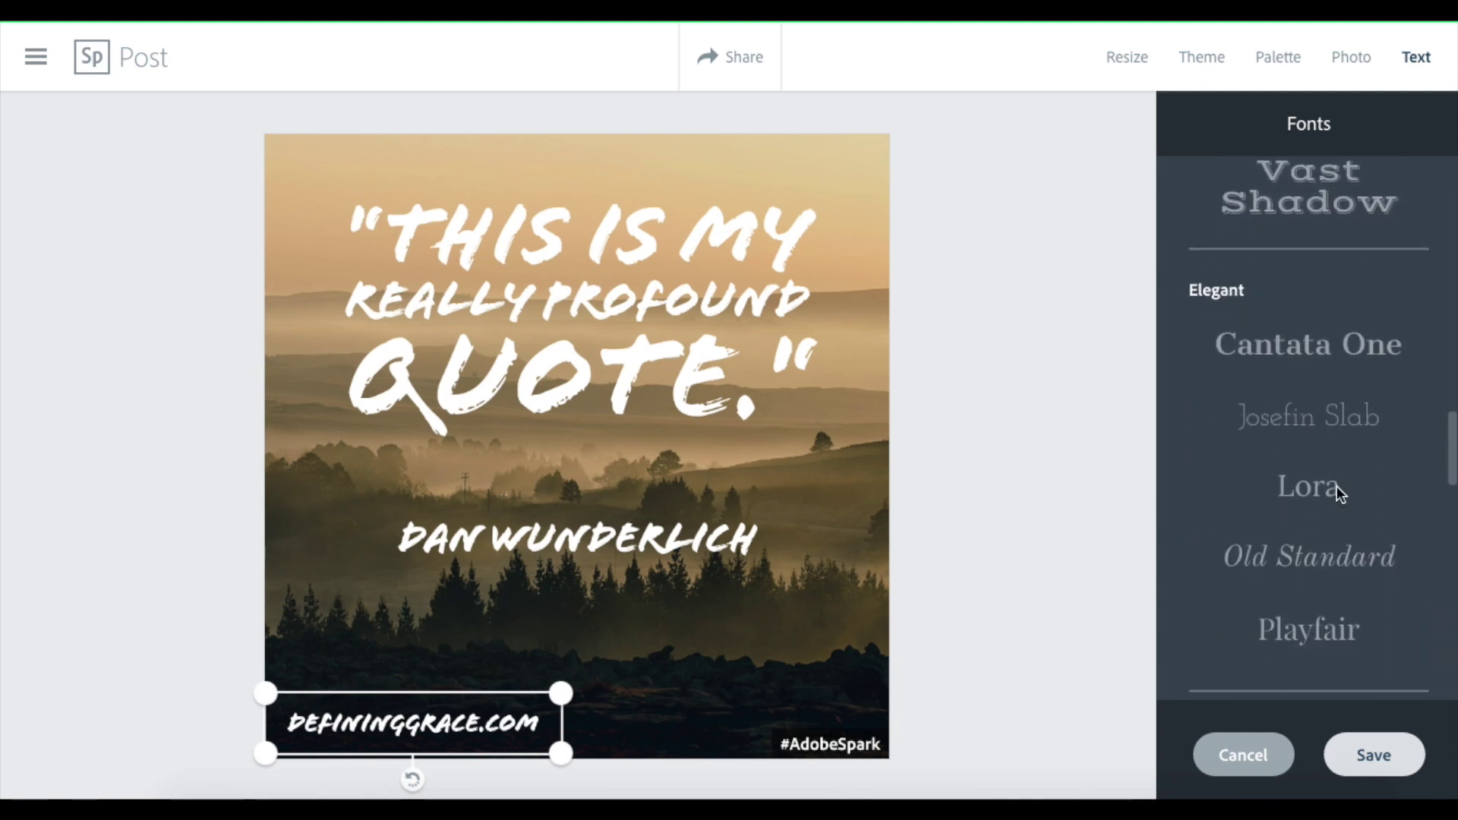
scroll(1338, 492, down, 2)
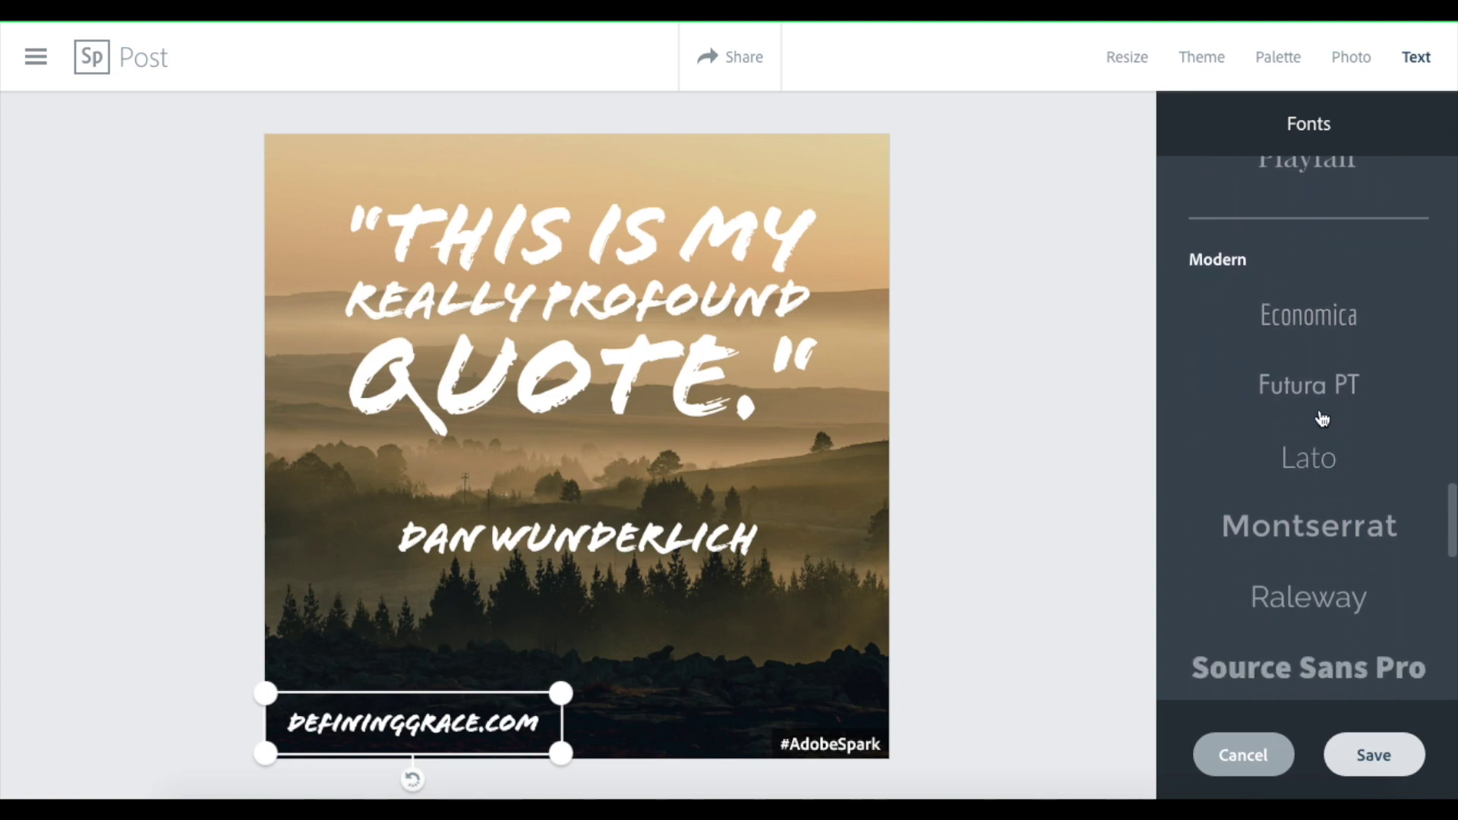
click(1322, 394)
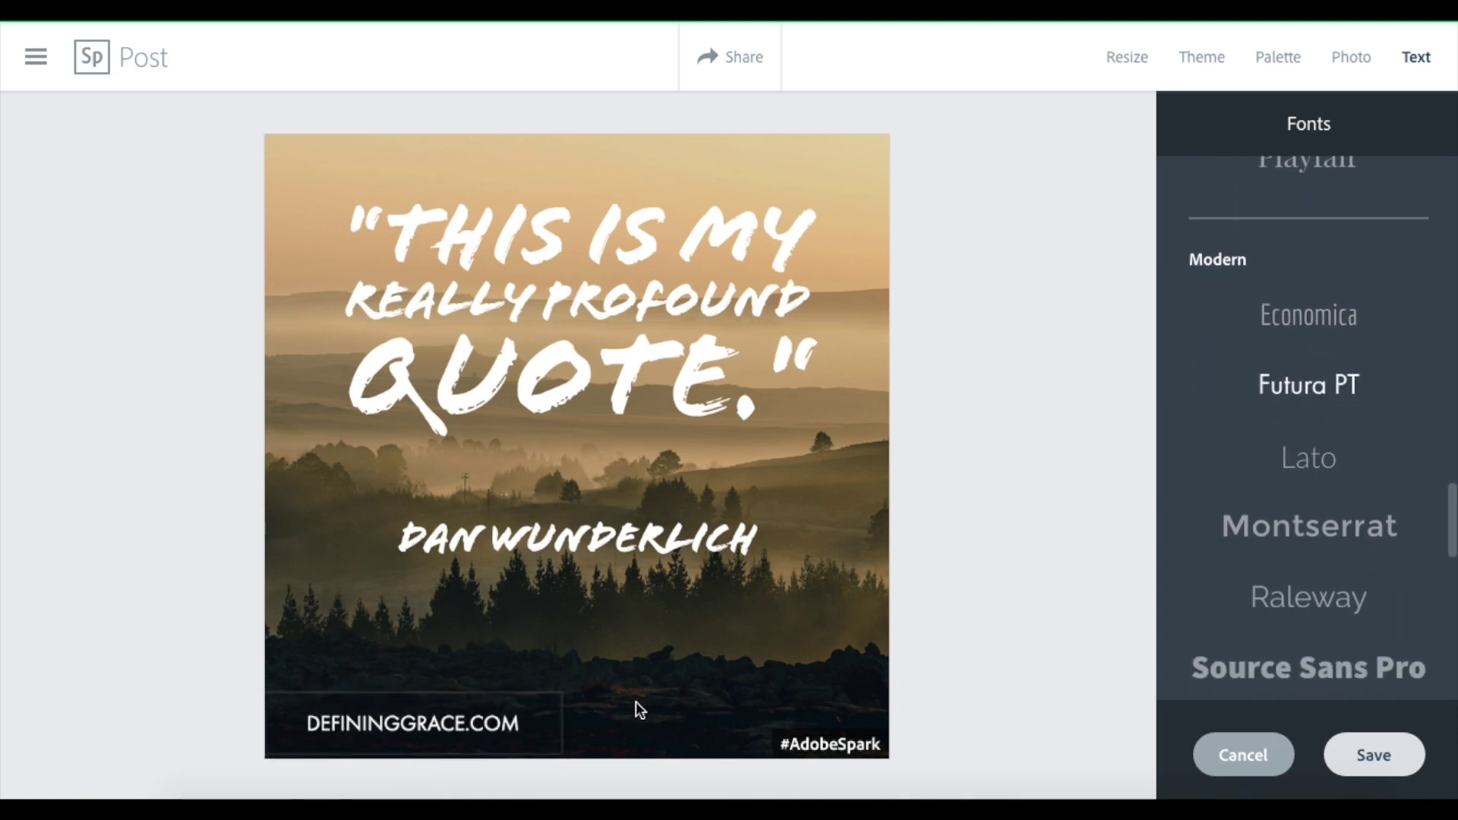
click(1374, 751)
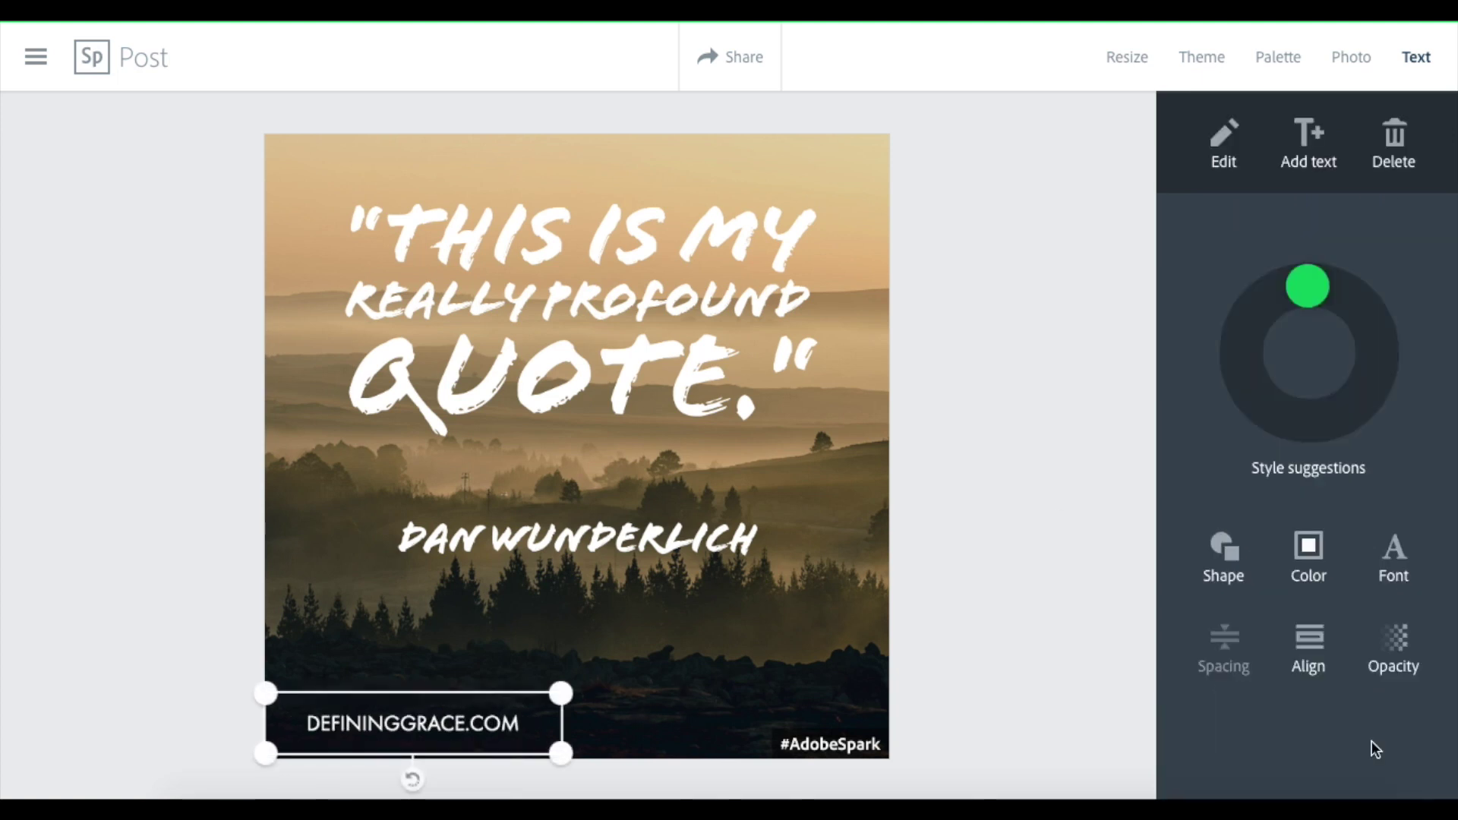
click(599, 387)
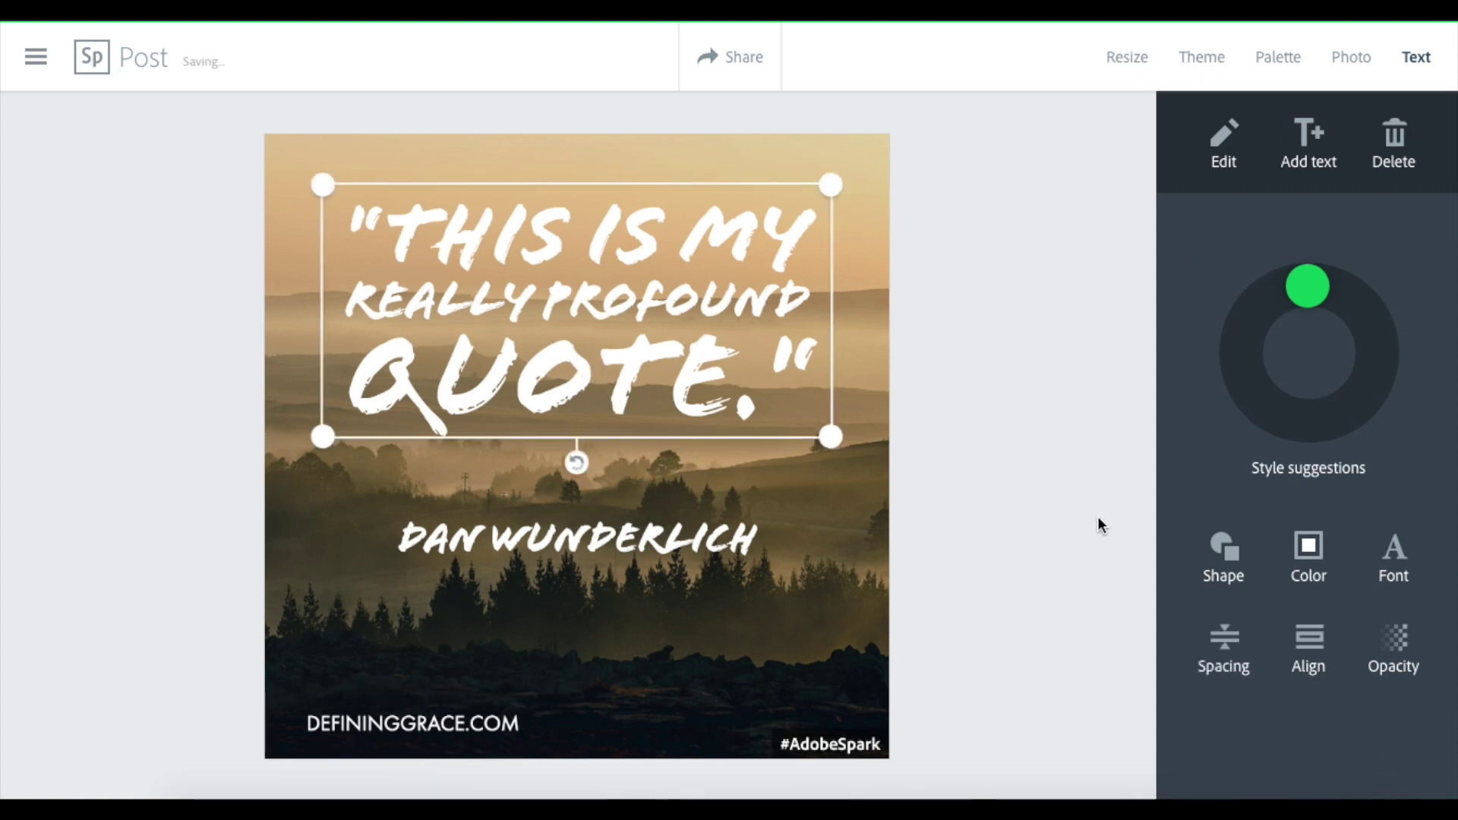
Try dotted and outlined circle shapes, then keep the quote with the plain 'abc' style
click(1223, 548)
click(1397, 524)
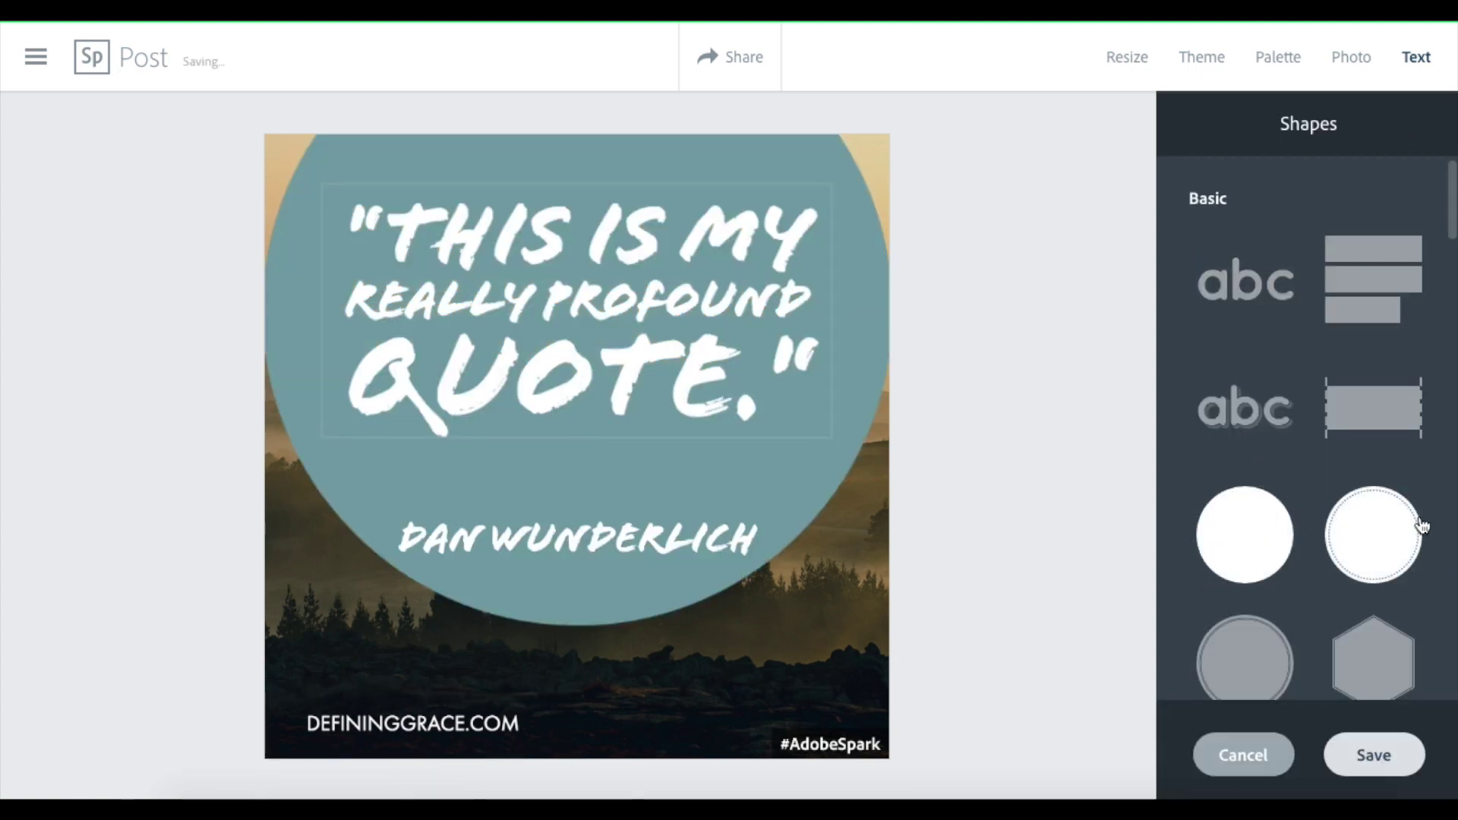
click(1251, 671)
click(1237, 289)
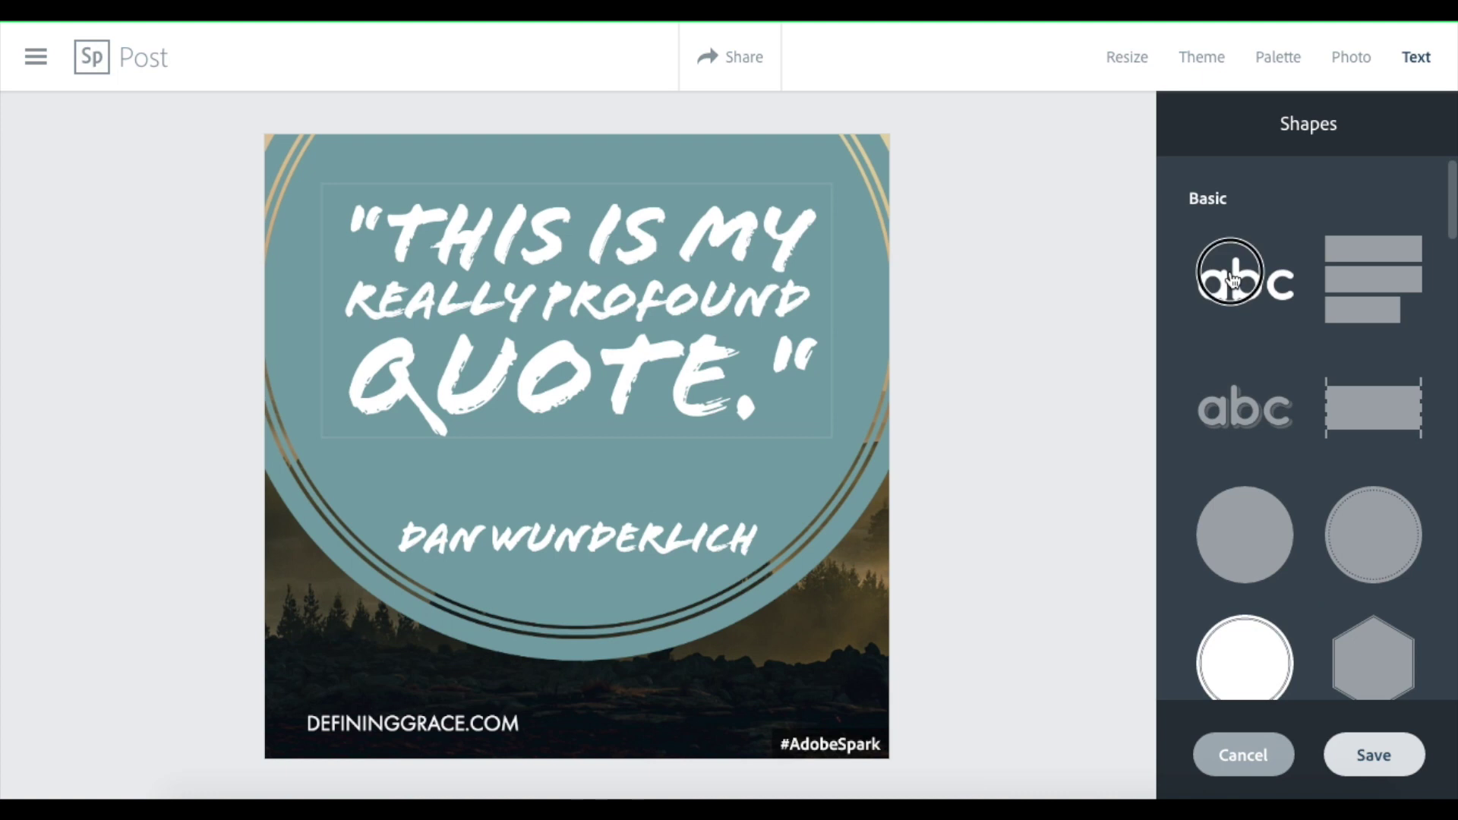
click(1371, 754)
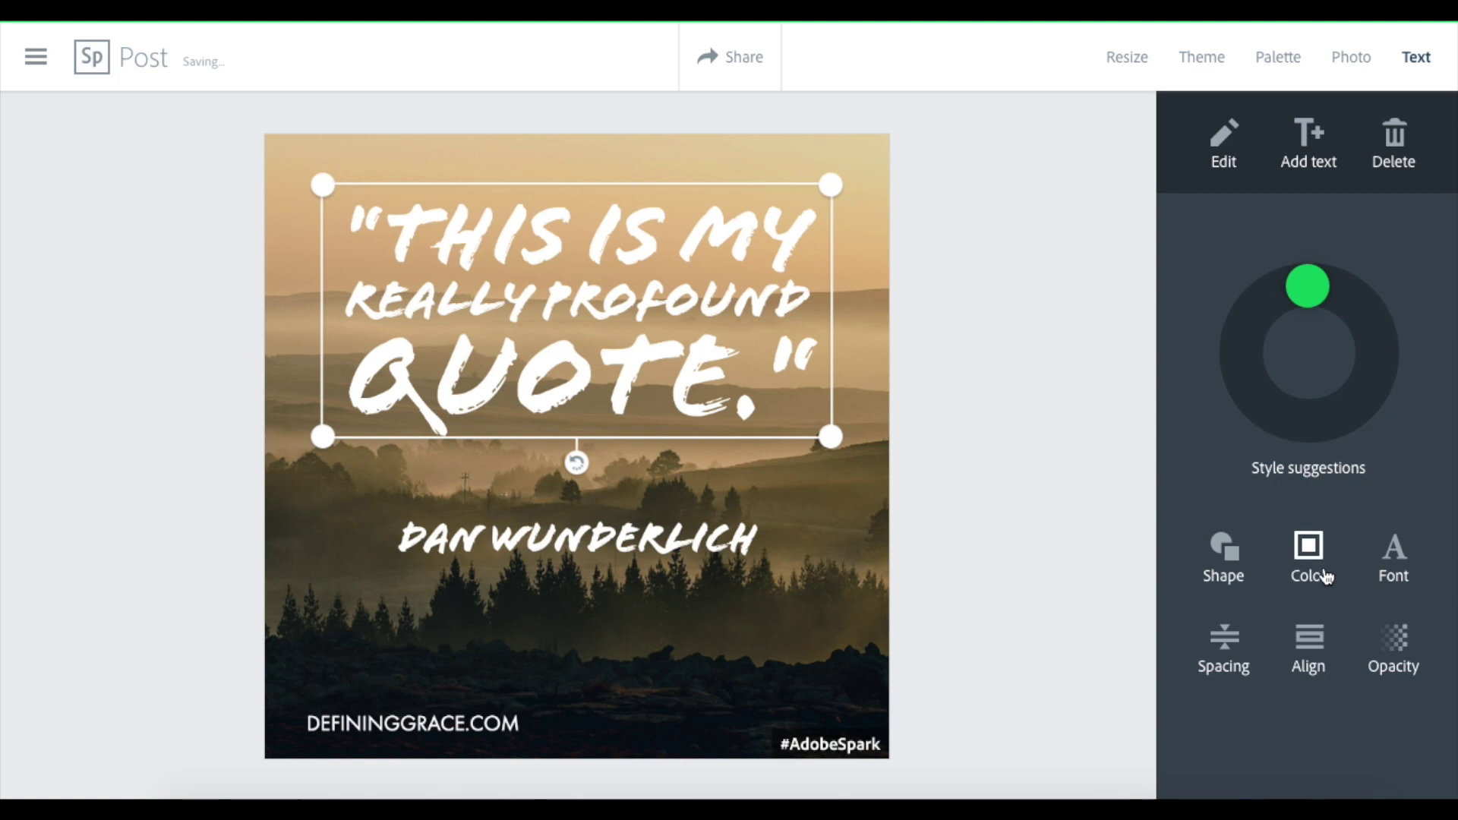
Preview the first four suggested colour palettes on the design
click(1273, 62)
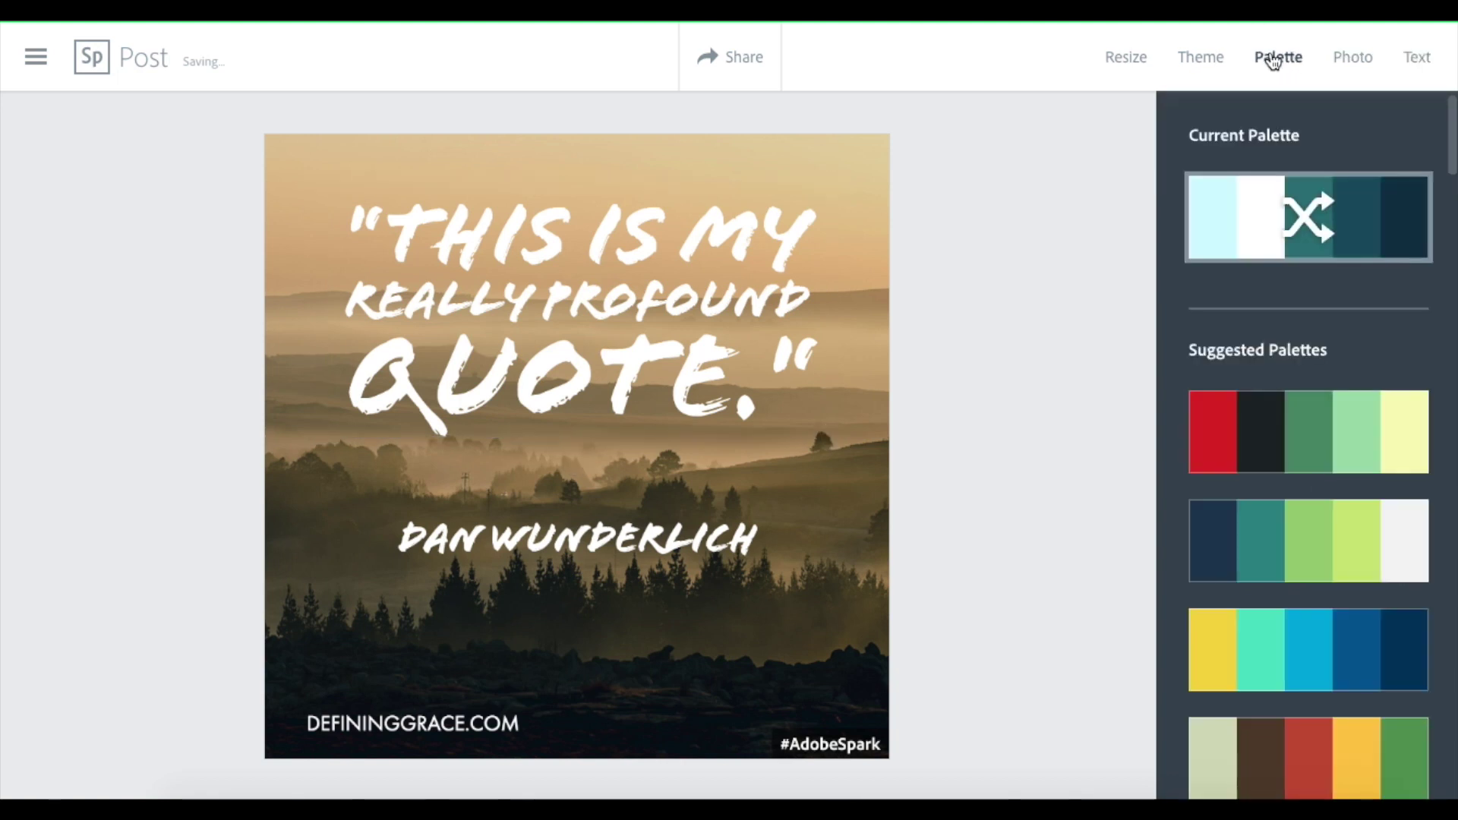
click(1299, 422)
click(1302, 530)
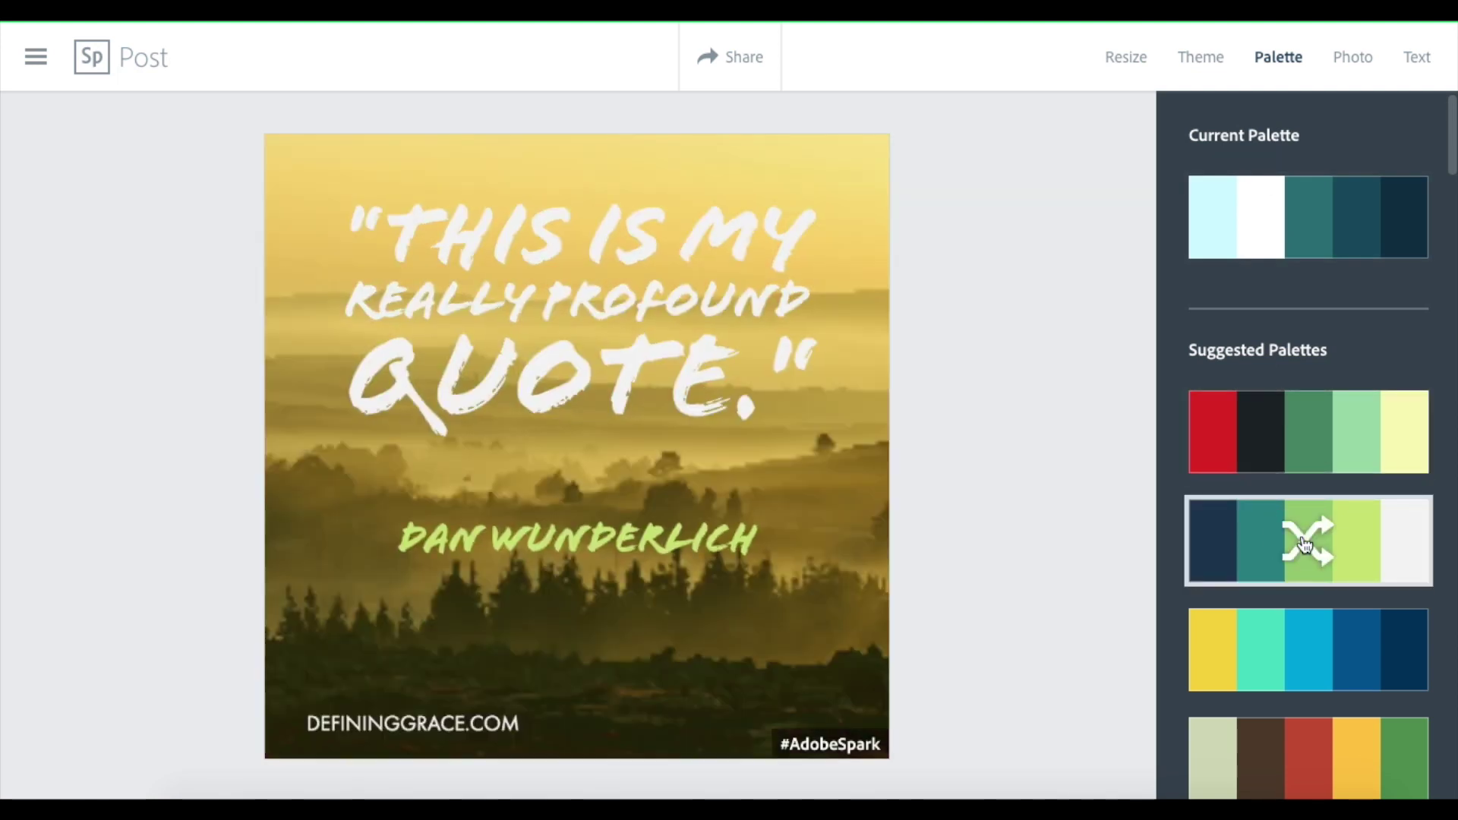
scroll(1302, 539, down, 2)
click(1304, 545)
click(1306, 630)
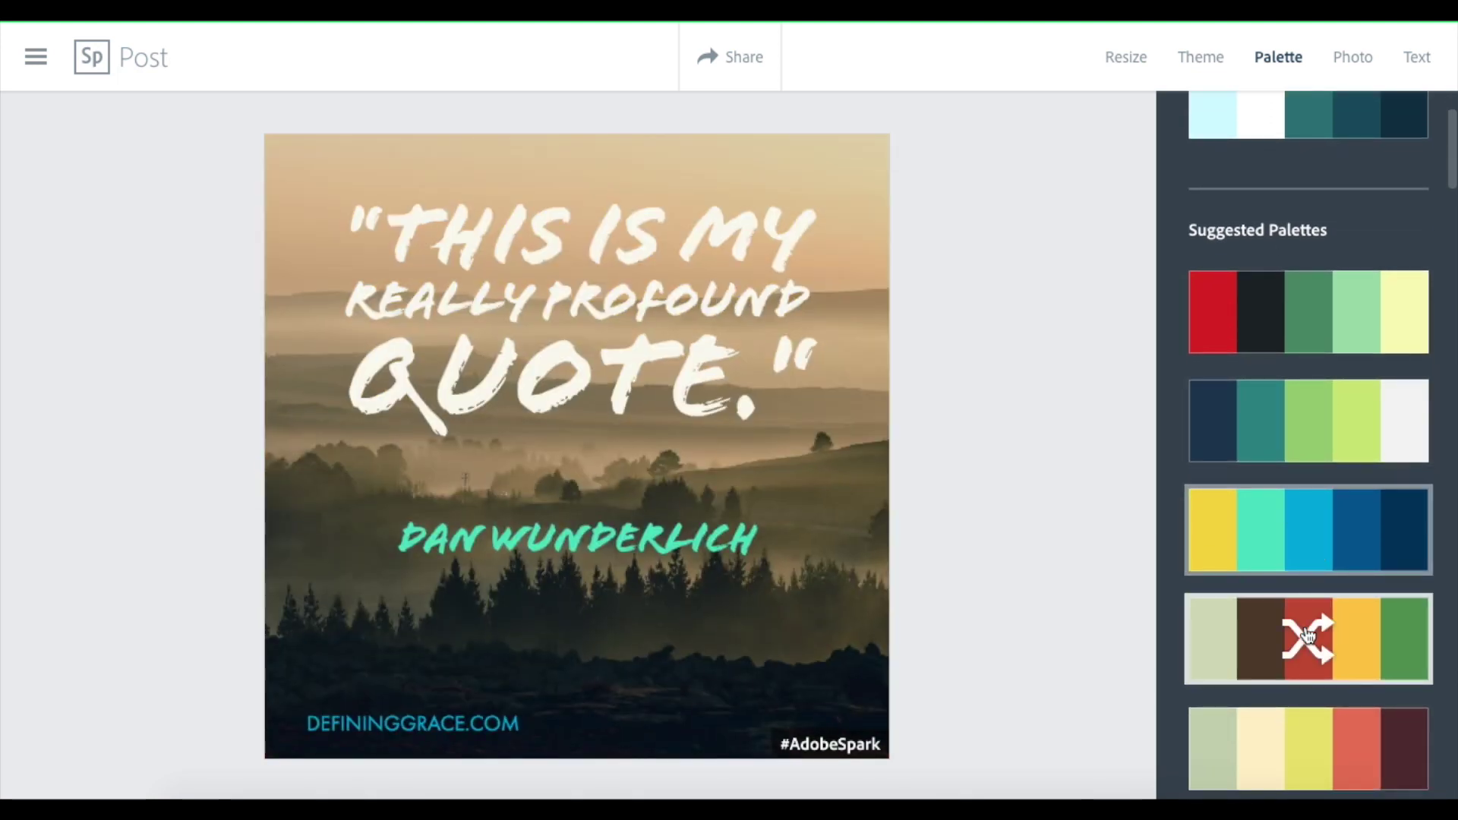
Shuffle palette colours and try a fifth palette, then return to the original dark navy palette
click(1306, 635)
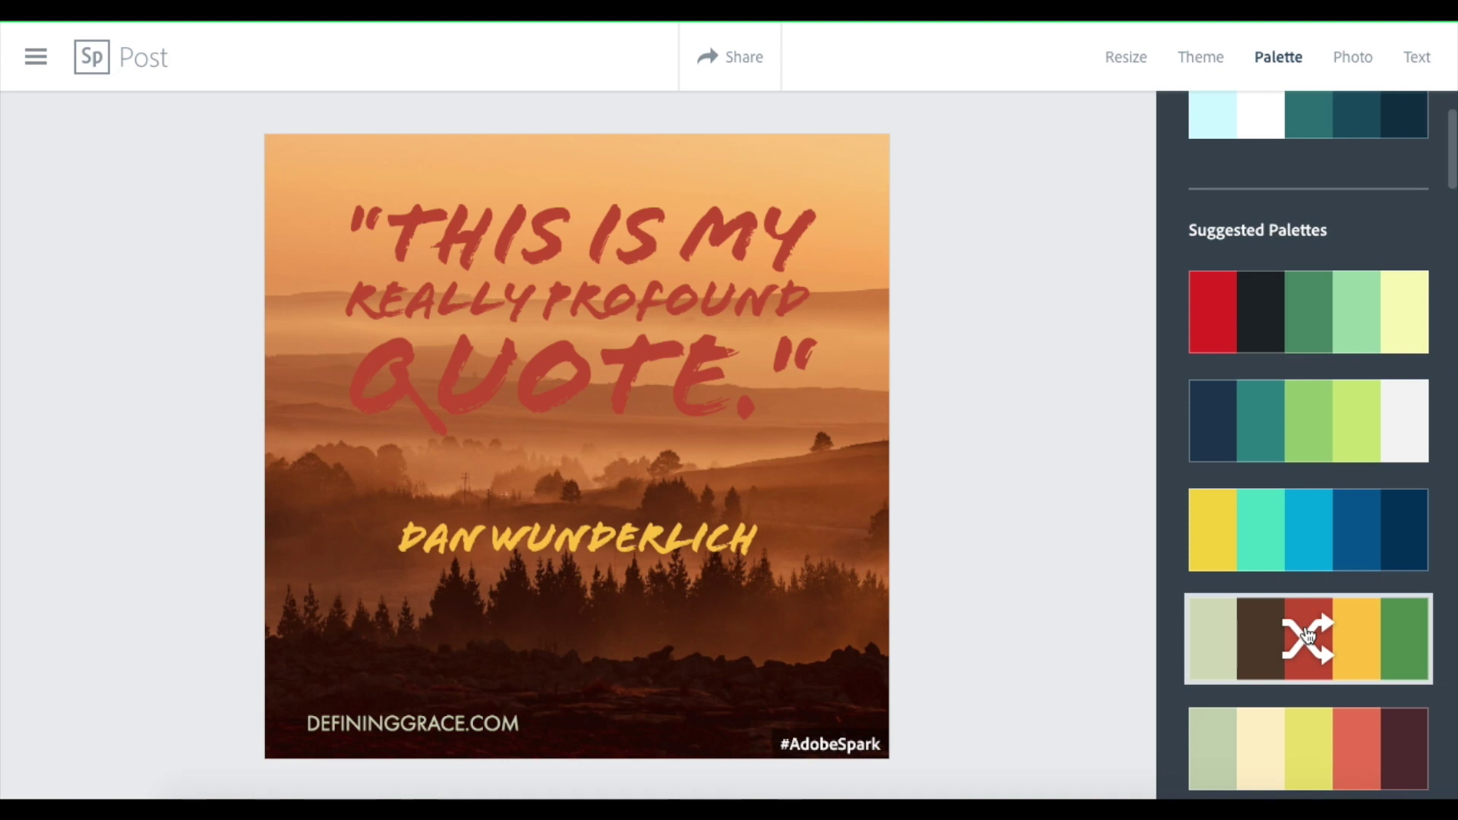
click(1306, 635)
click(1307, 634)
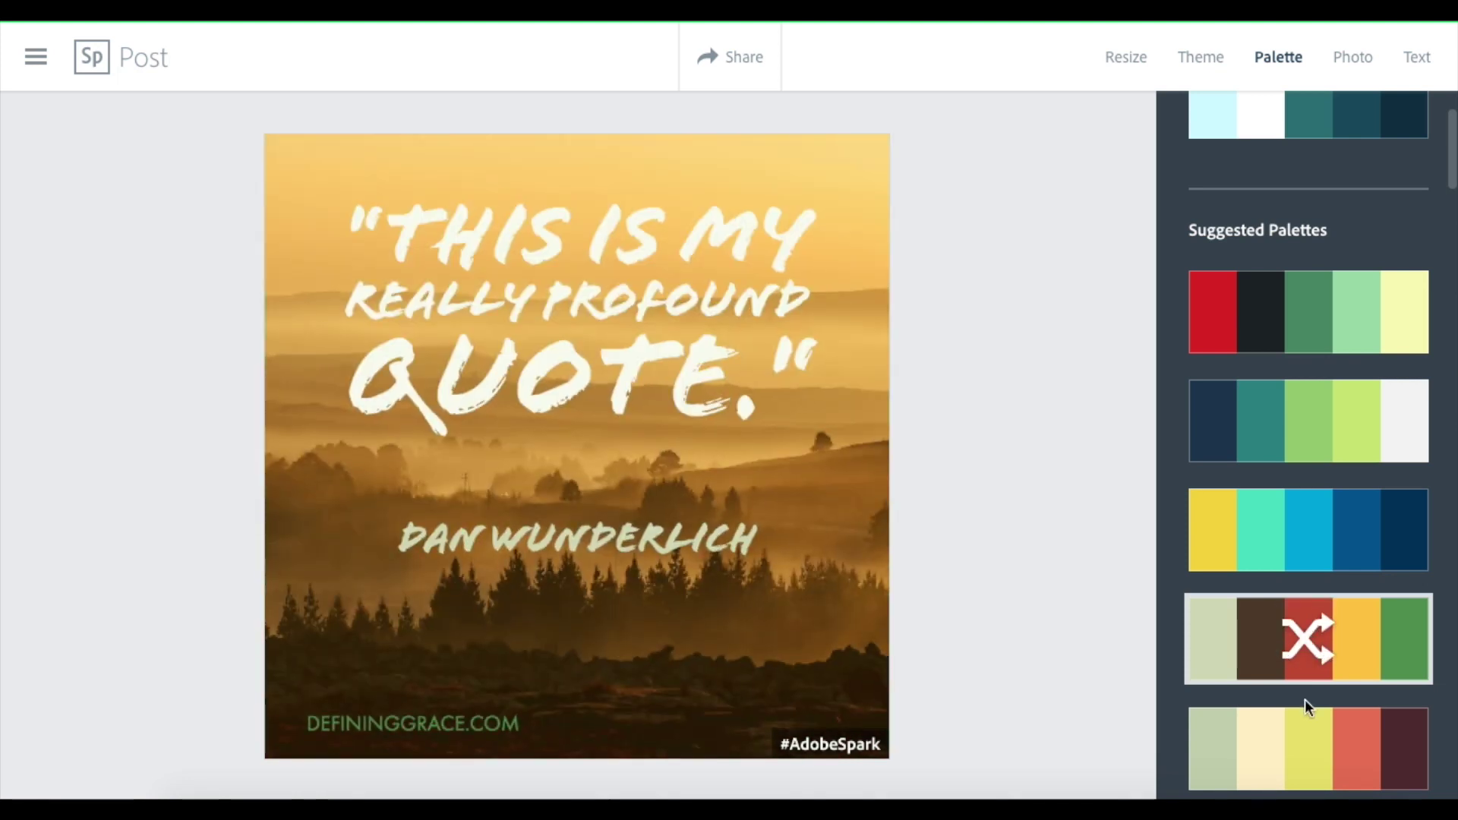
click(1300, 773)
click(1300, 773)
scroll(1274, 358, up, 2)
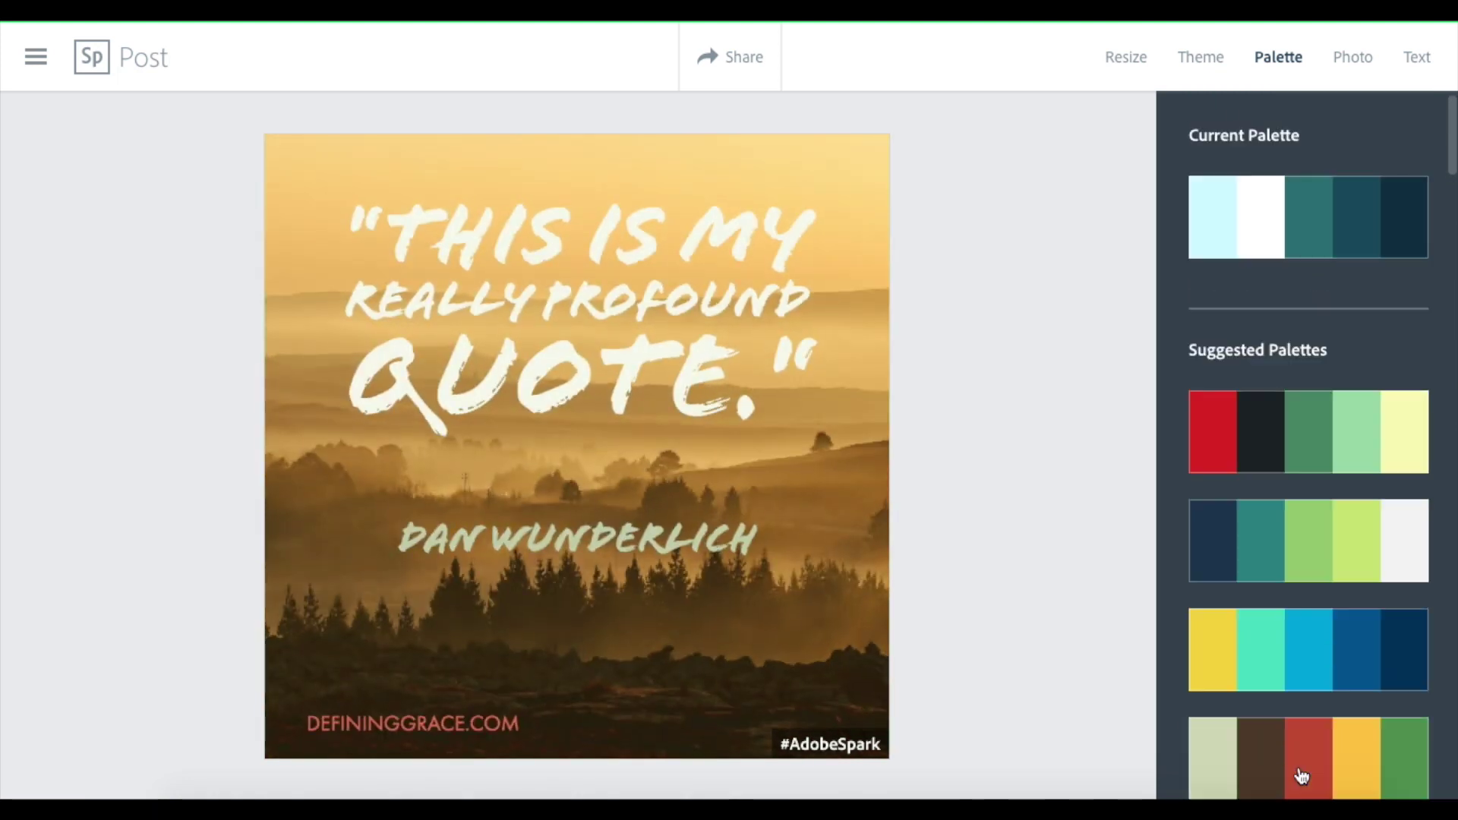
click(1282, 235)
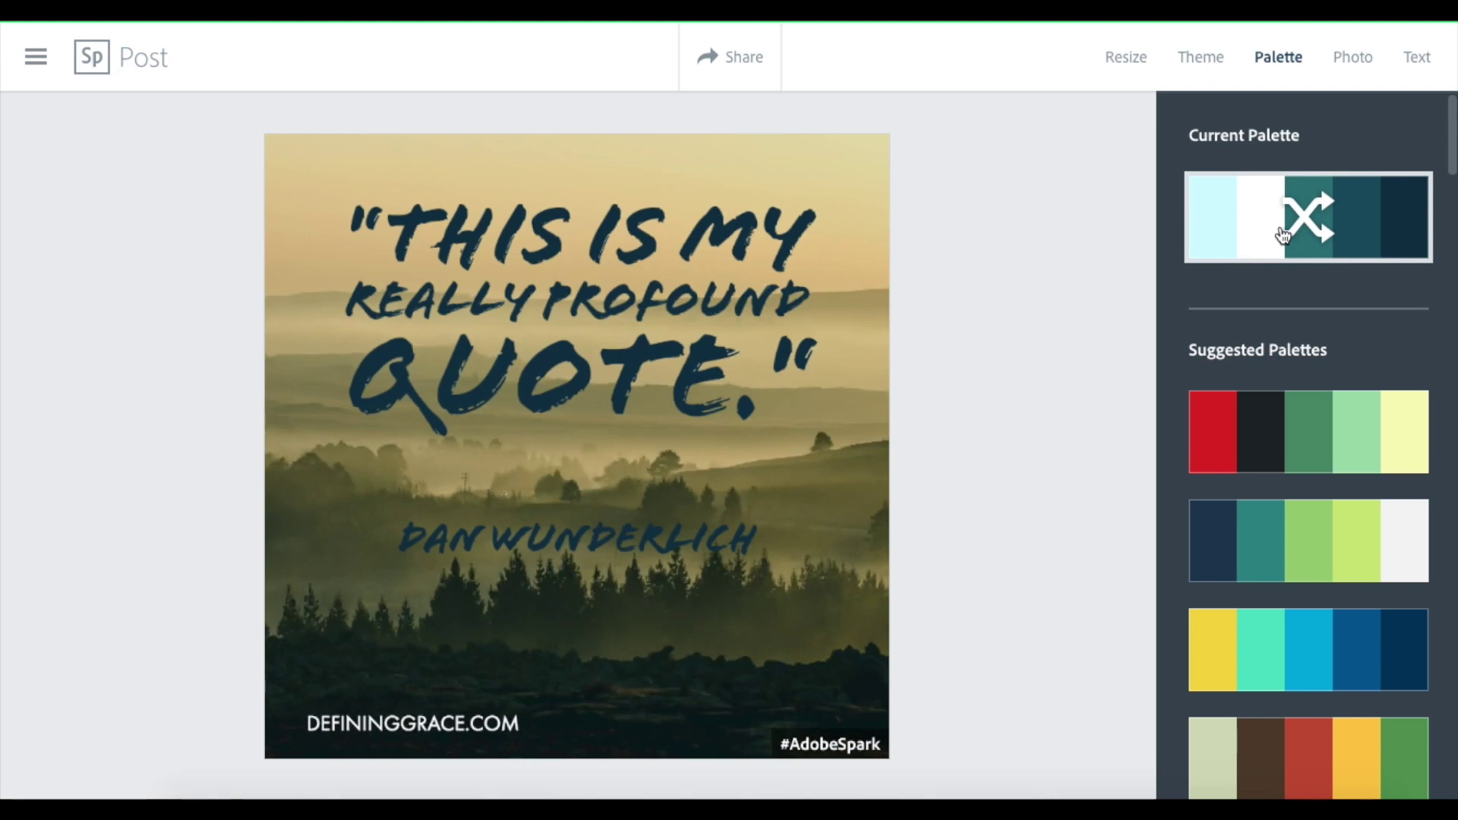
click(1348, 58)
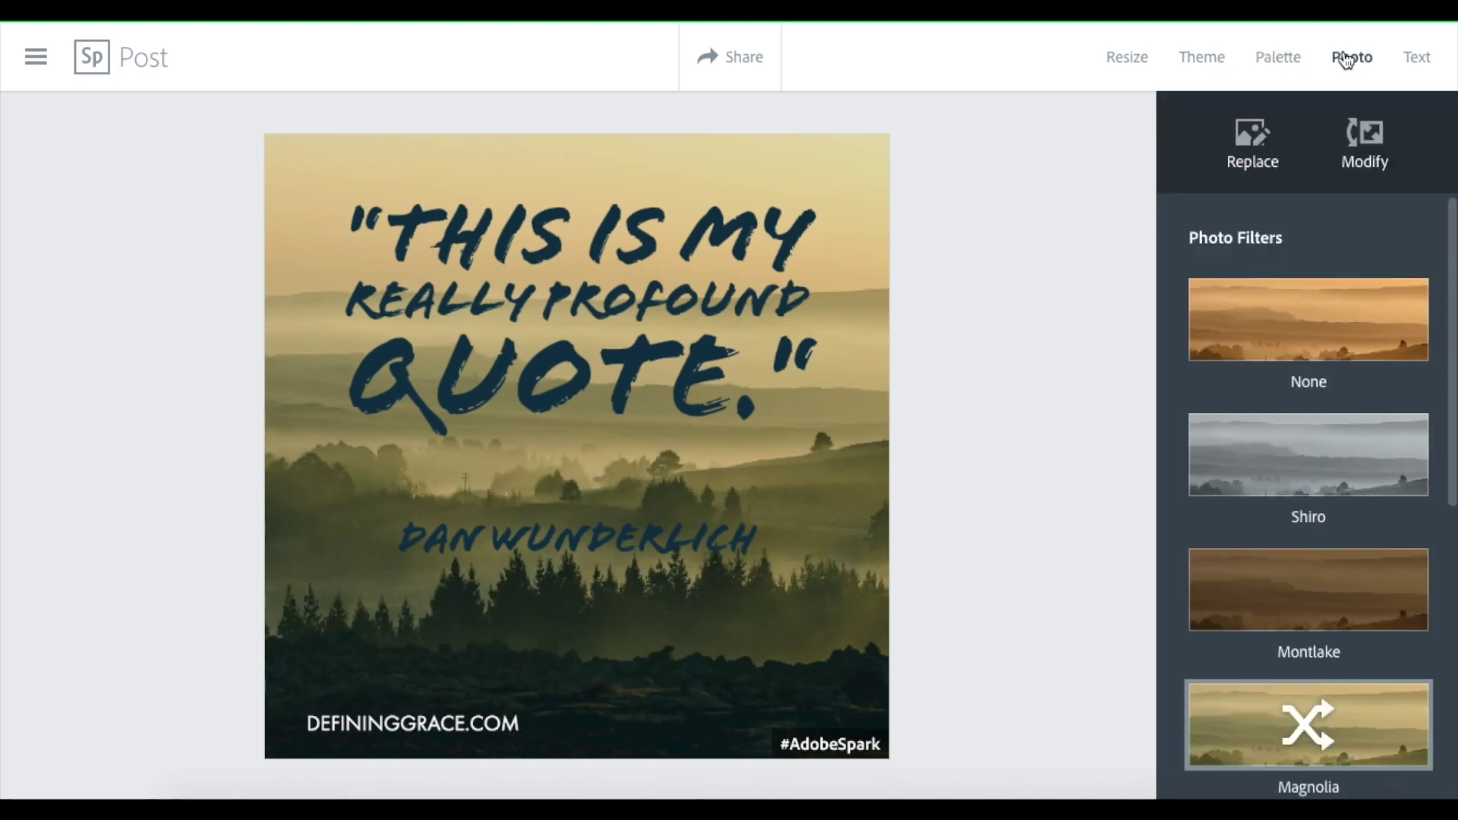
Apply a warm Fremont photo filter after trying Montlake, Magnolia and Joule
scroll(1291, 334, down, 2)
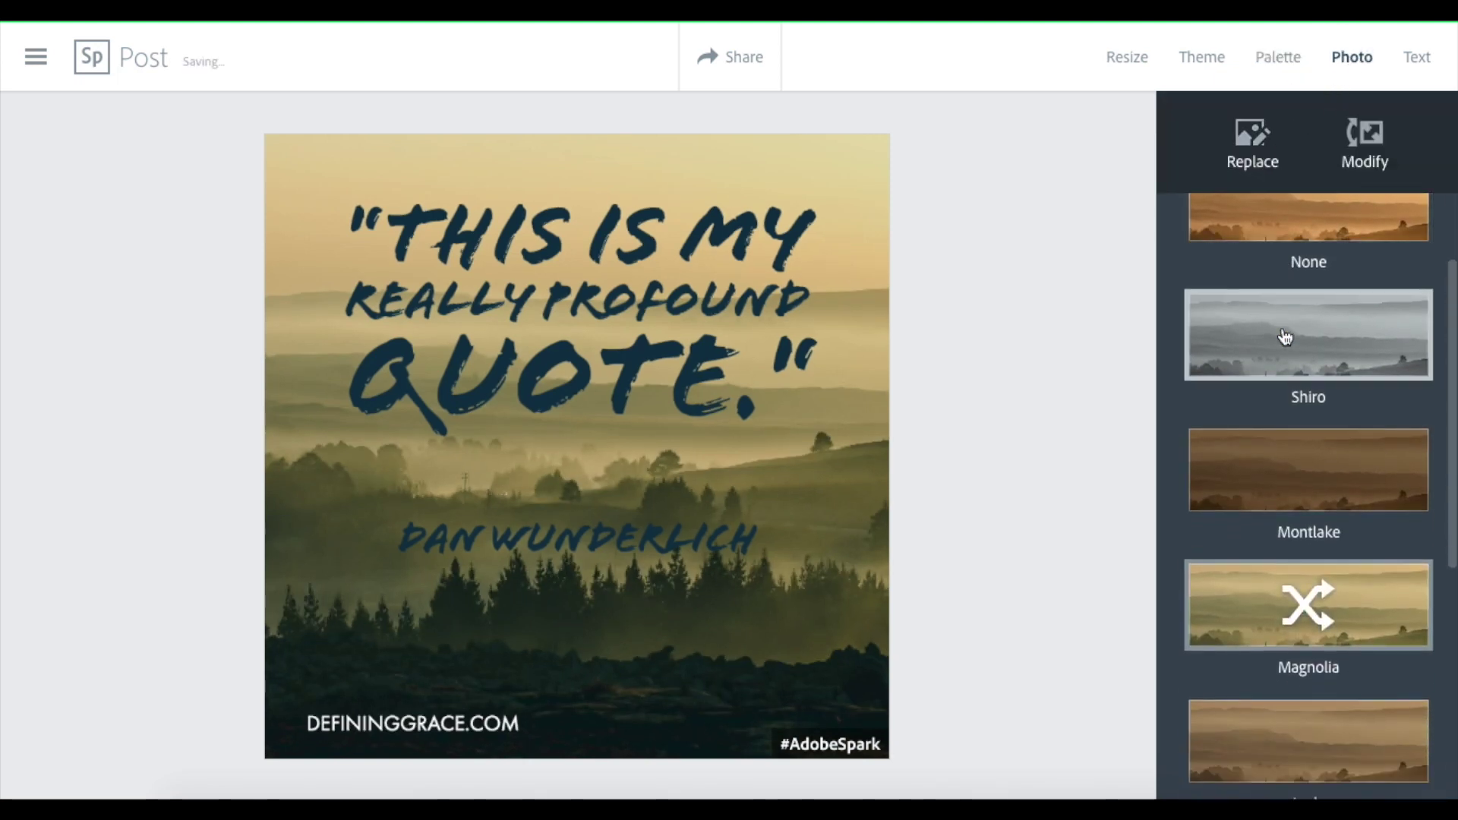
scroll(1289, 338, down, 2)
click(1295, 395)
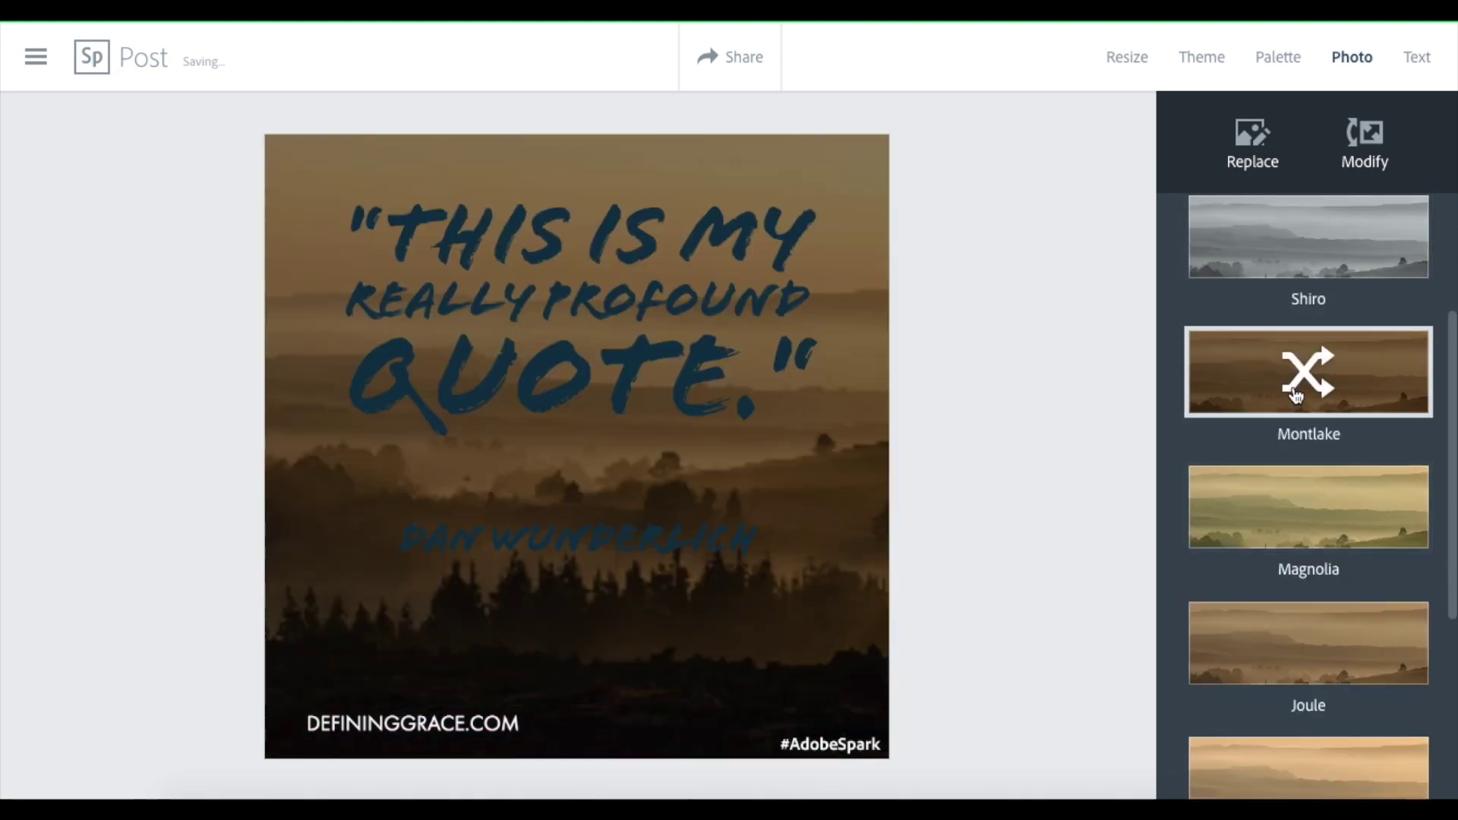
click(1305, 502)
click(1323, 659)
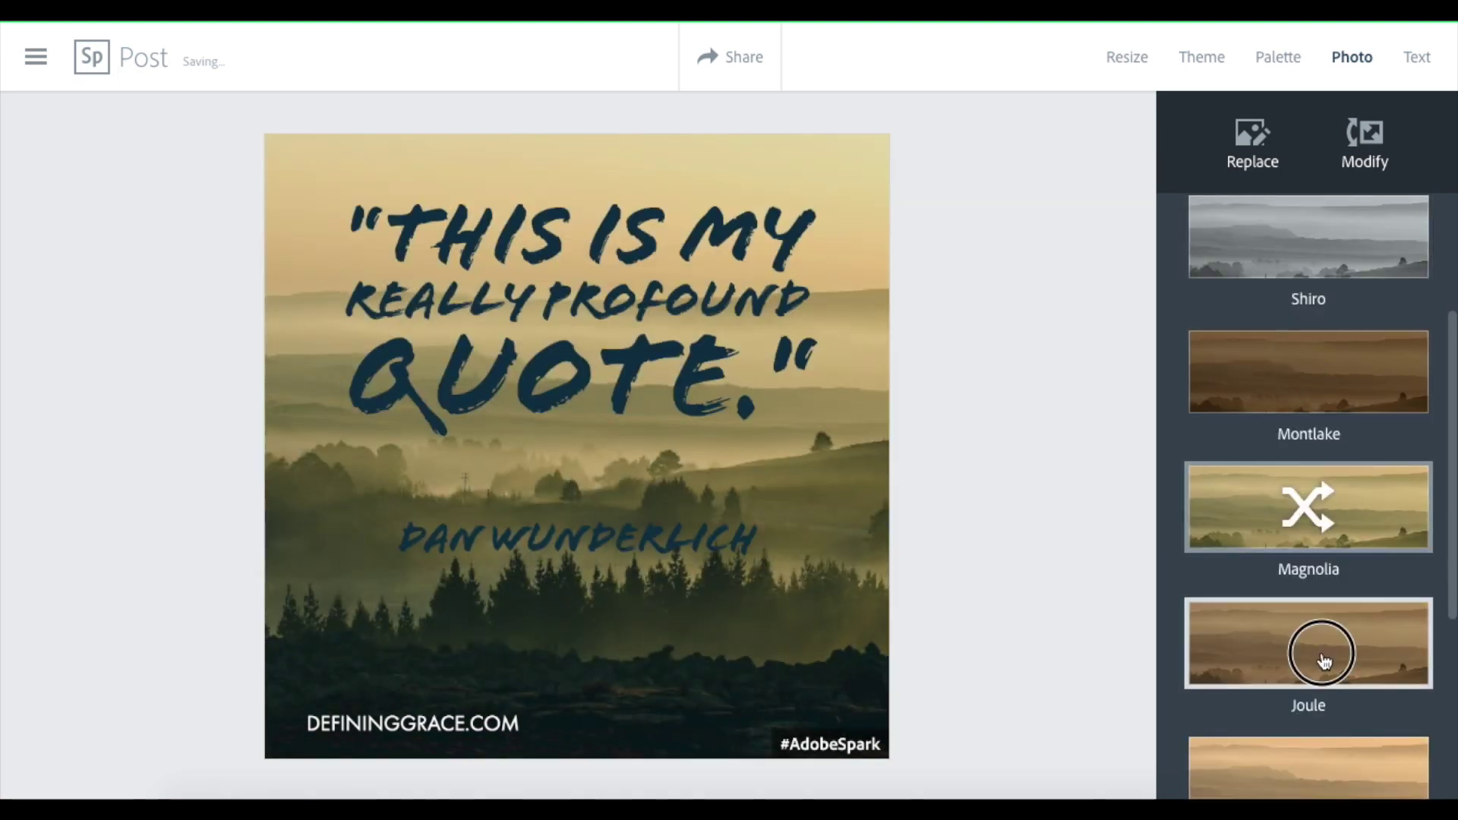
scroll(1321, 532, down, 2)
click(1321, 636)
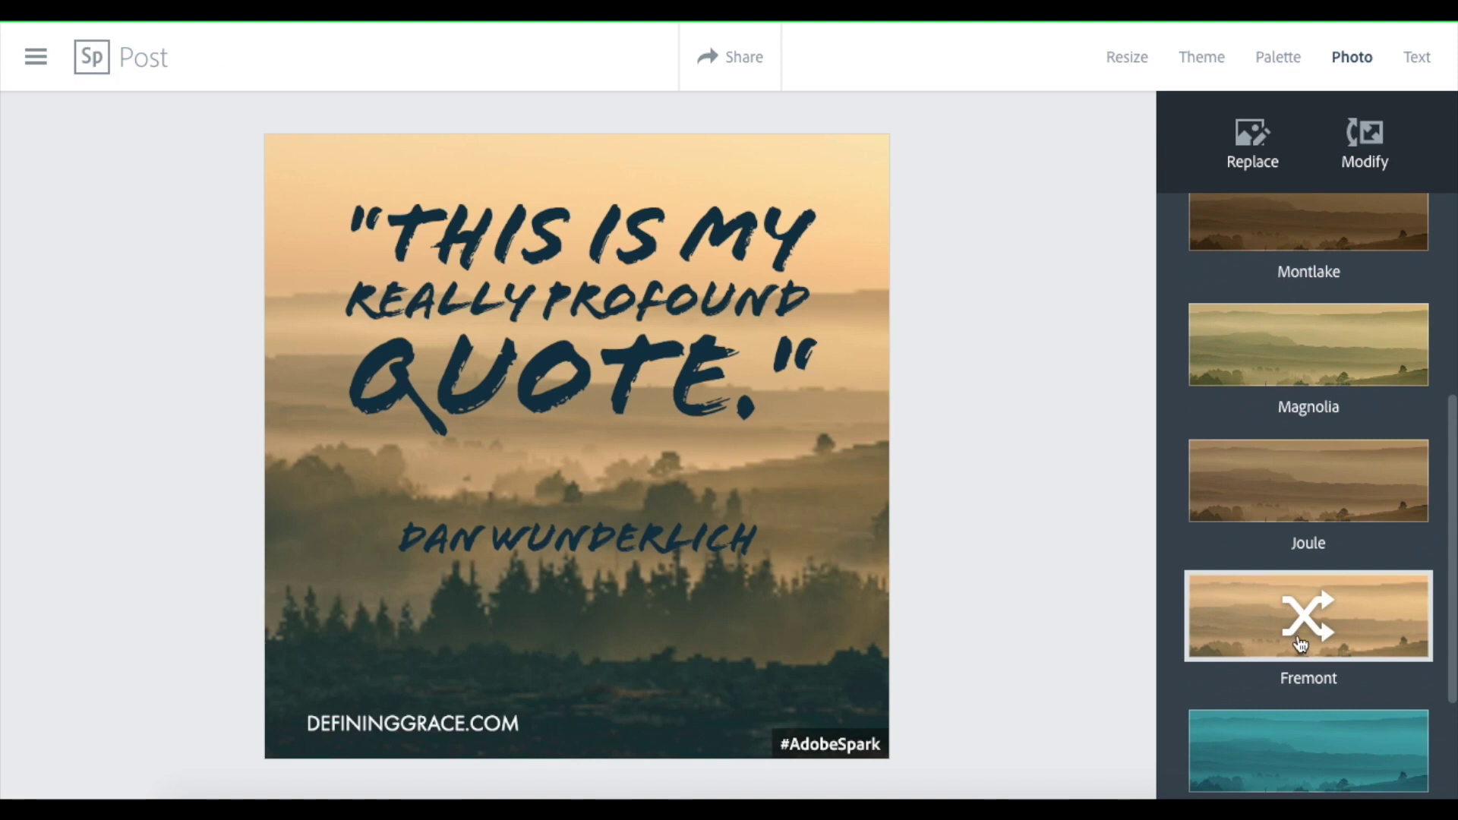
click(1268, 627)
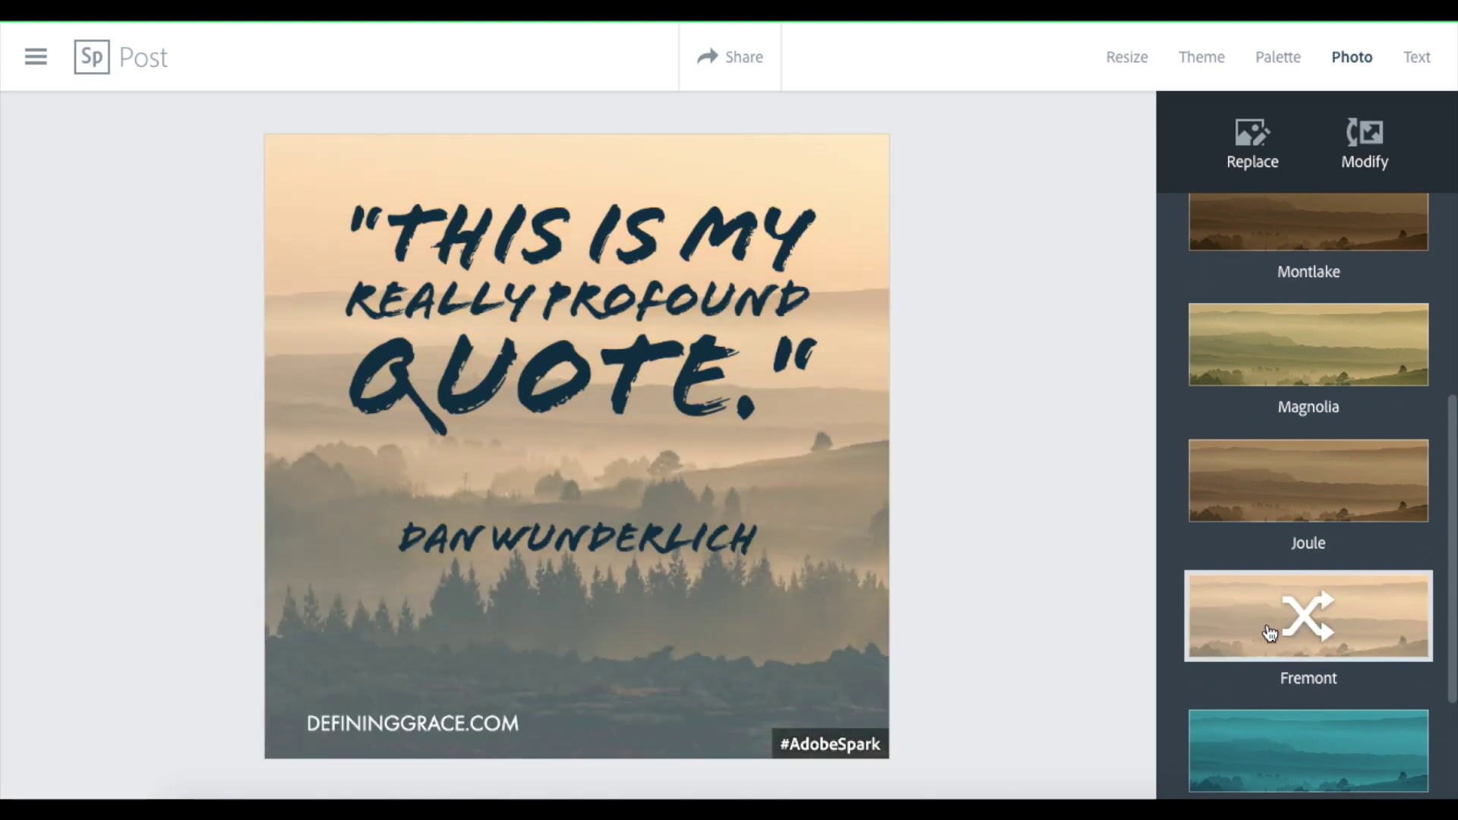
click(1270, 633)
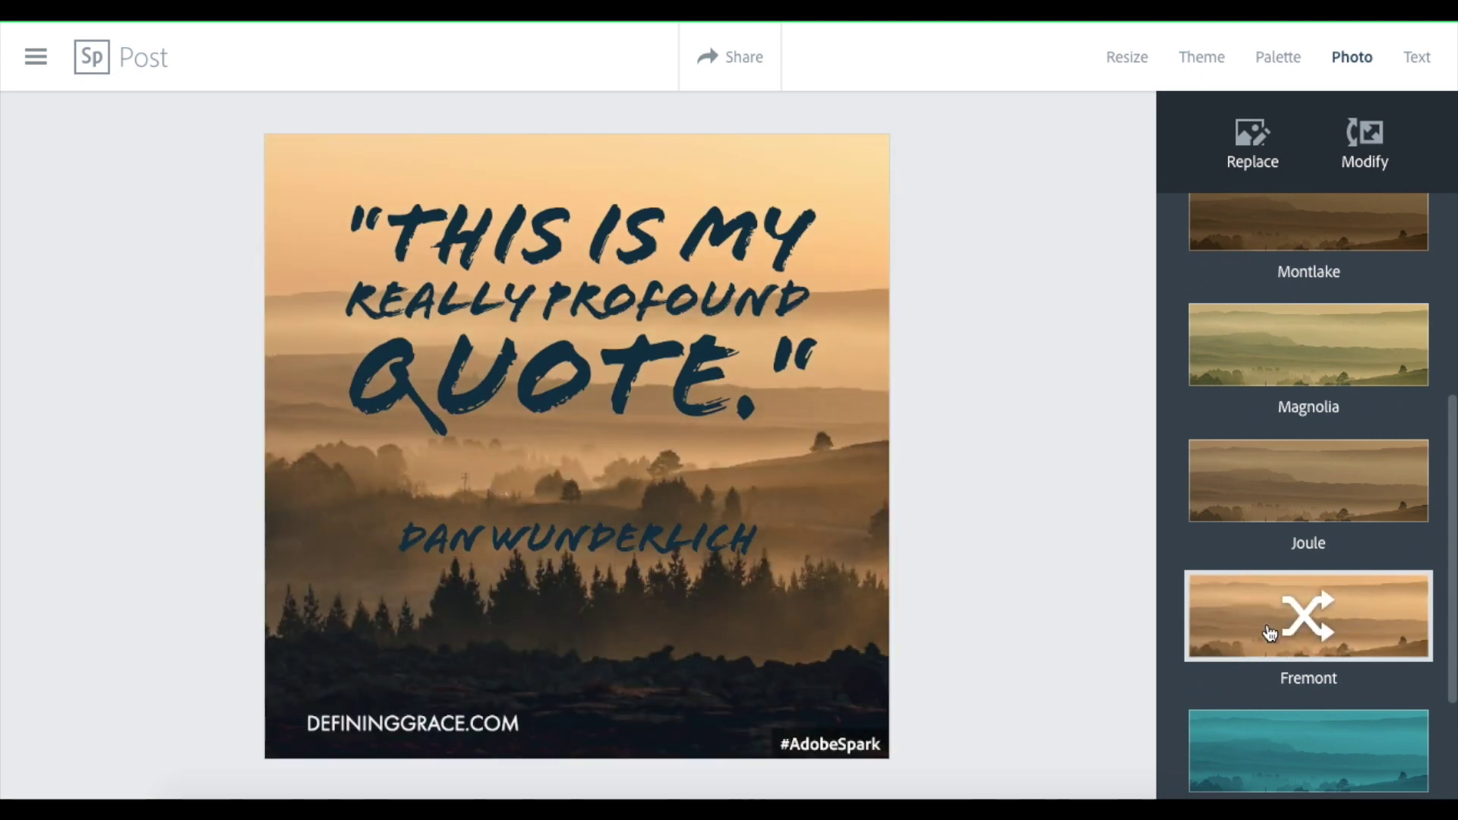
Make both the quote and the author name text white
click(613, 354)
click(1307, 551)
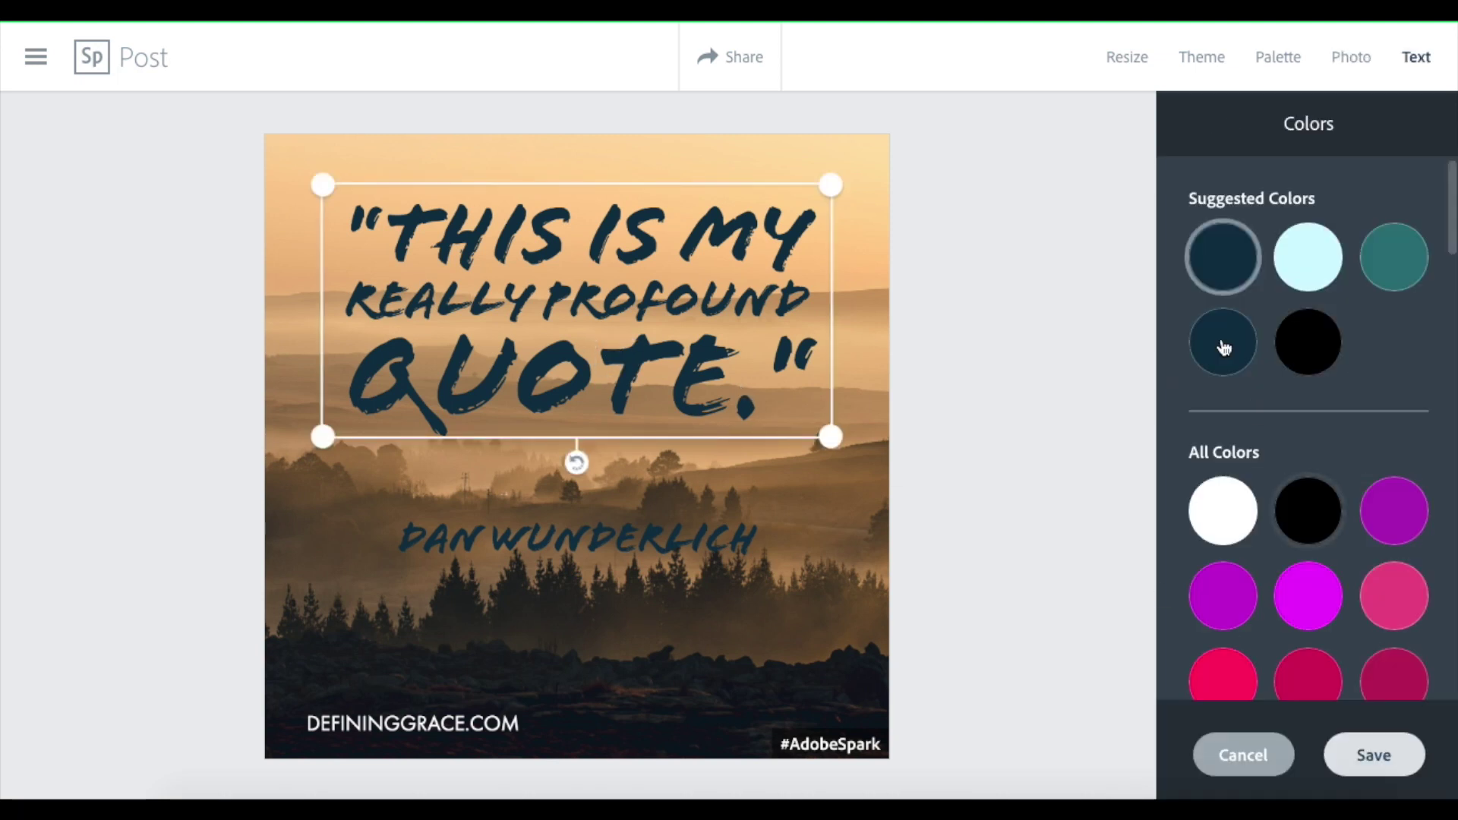
click(1300, 257)
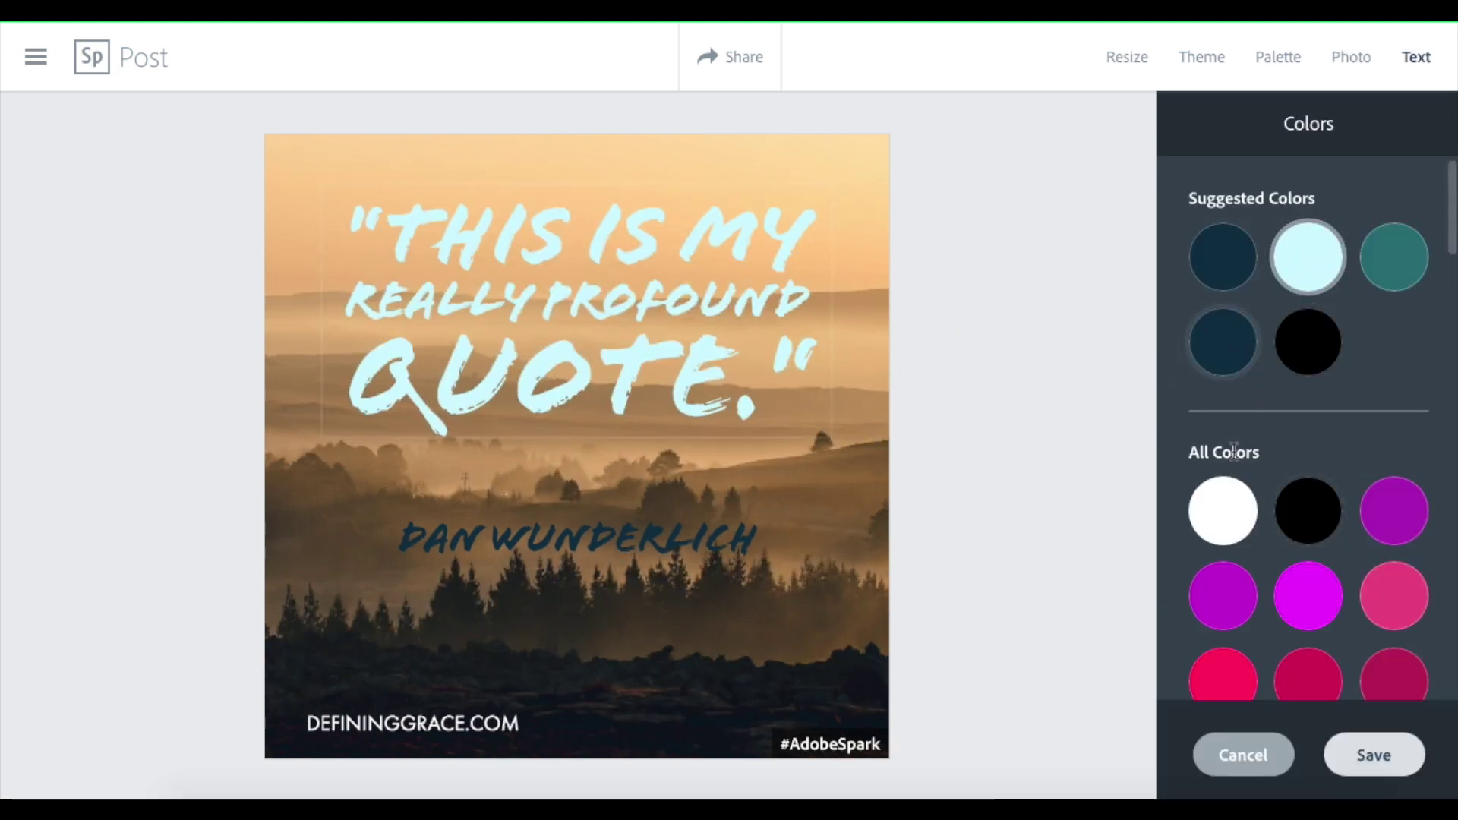
click(1224, 513)
click(711, 529)
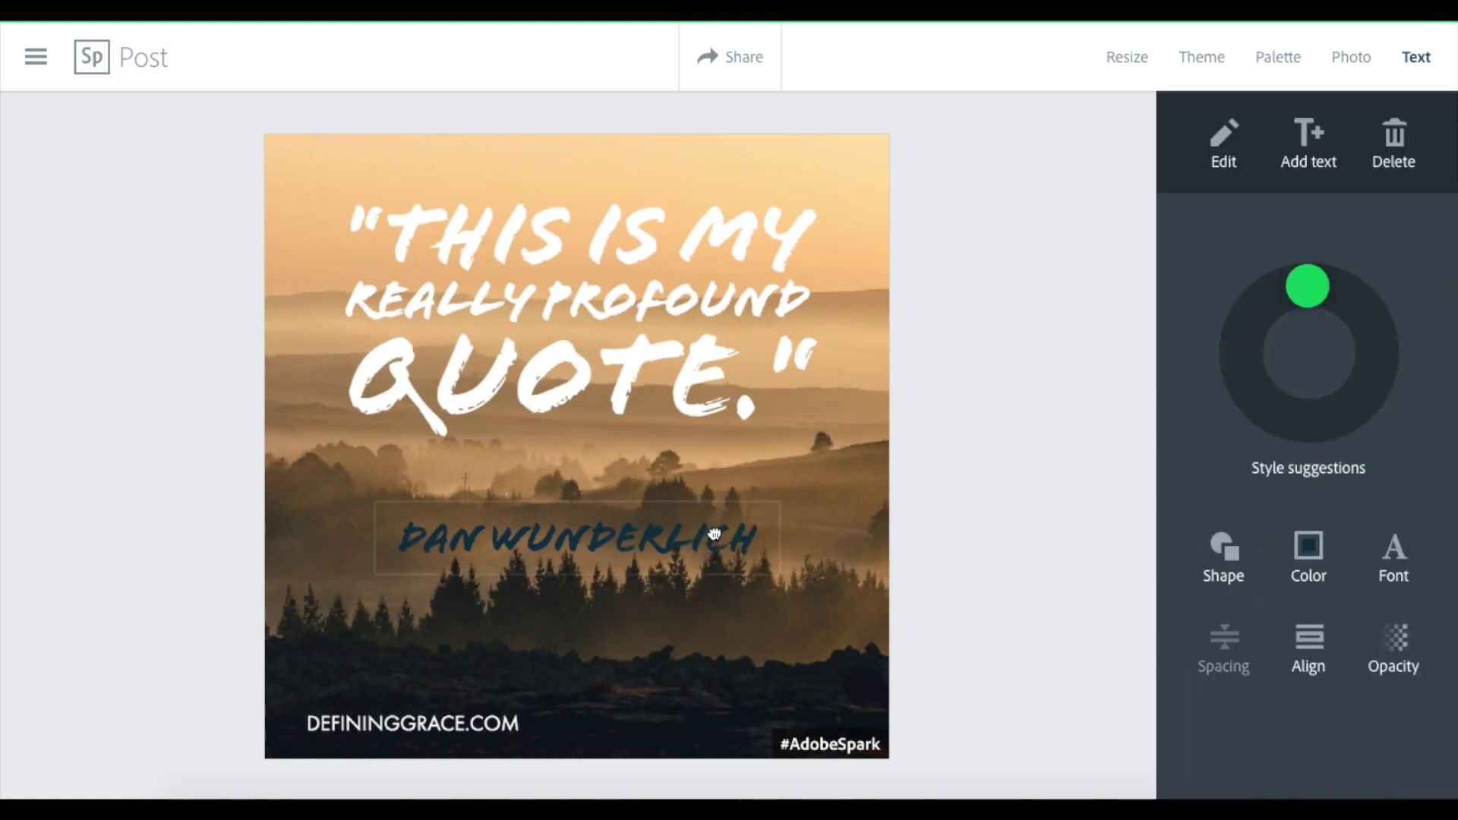
click(1306, 553)
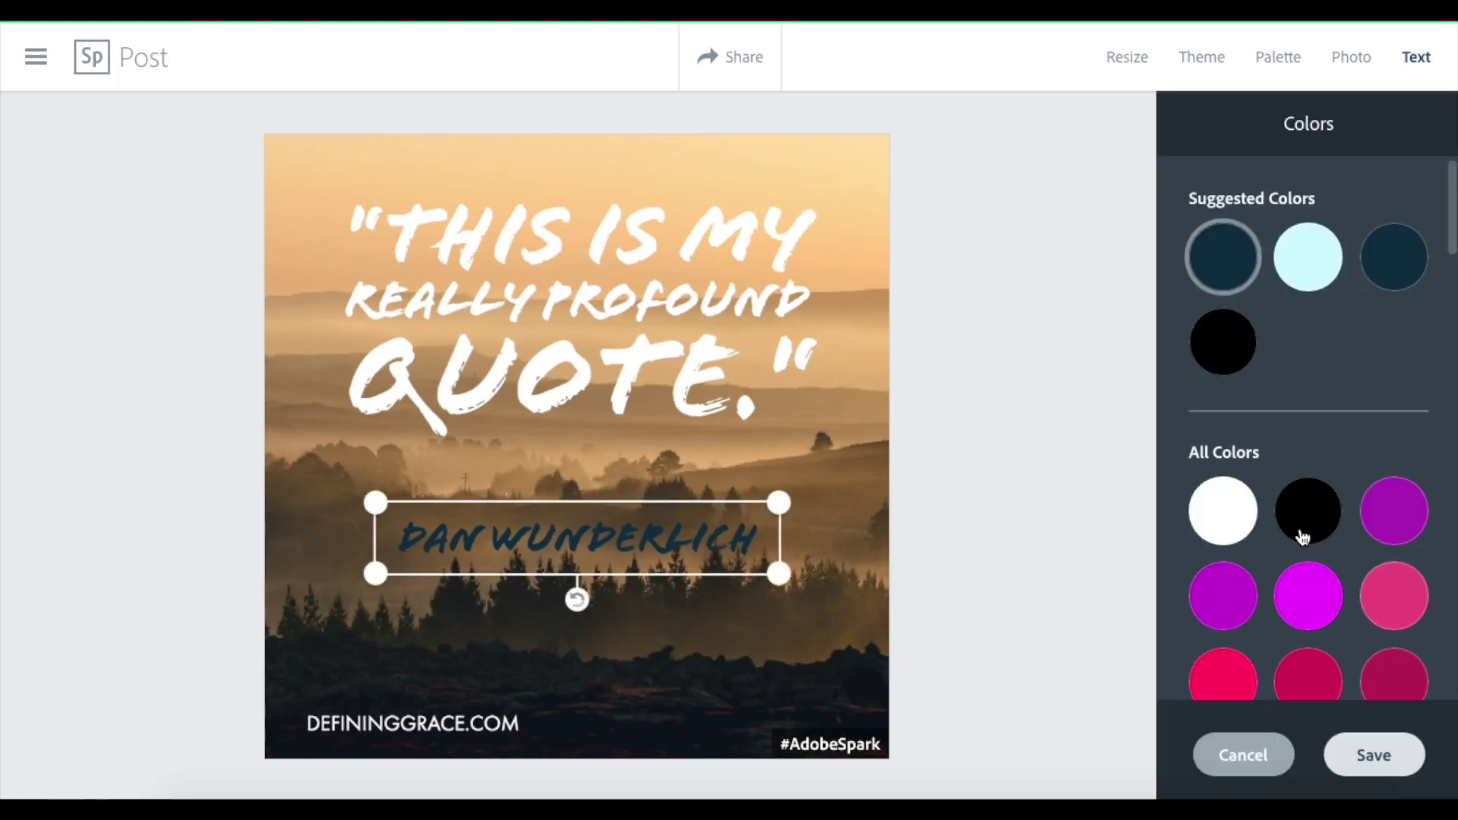
click(1221, 507)
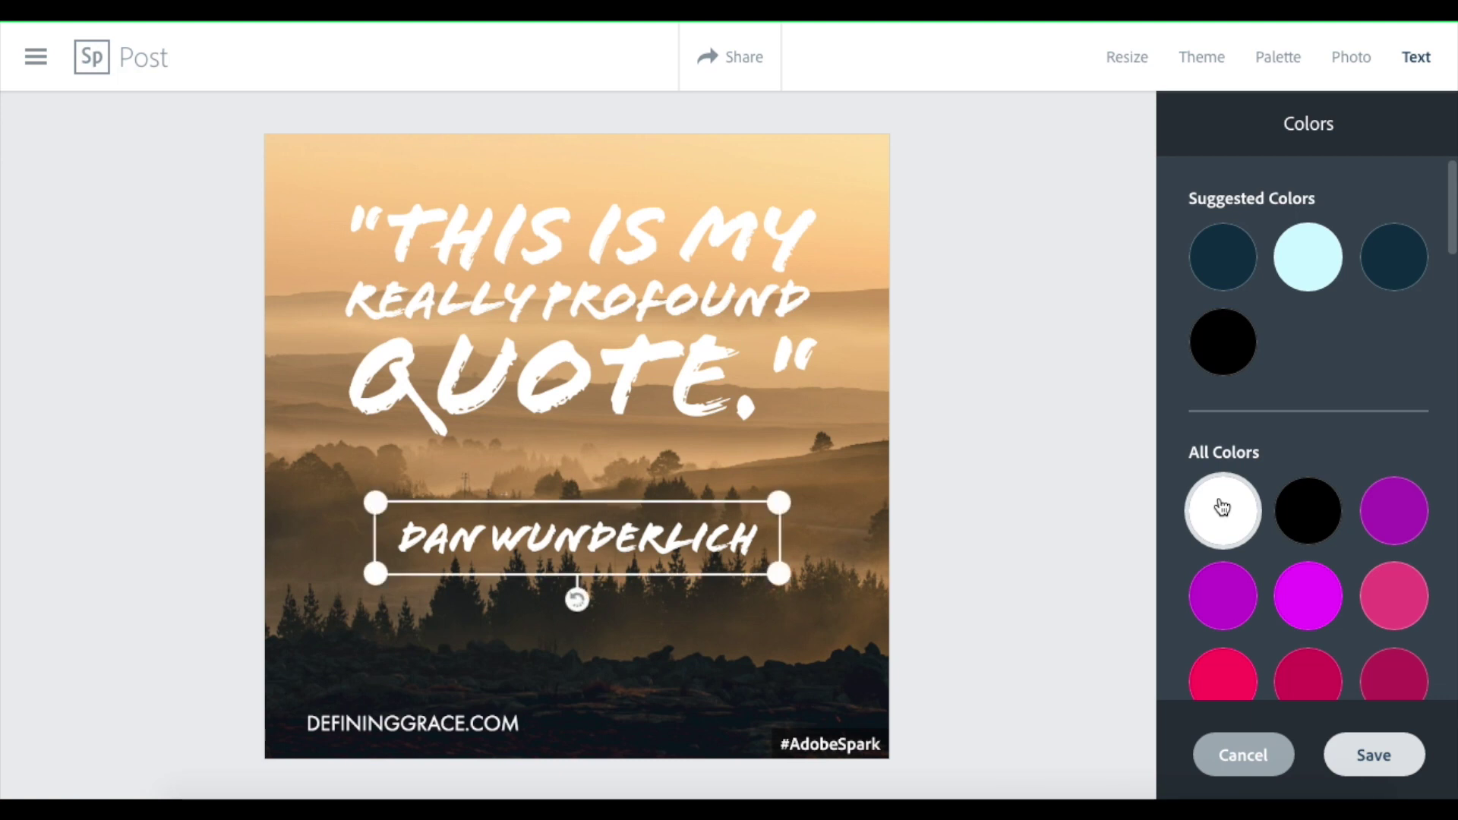
click(1108, 486)
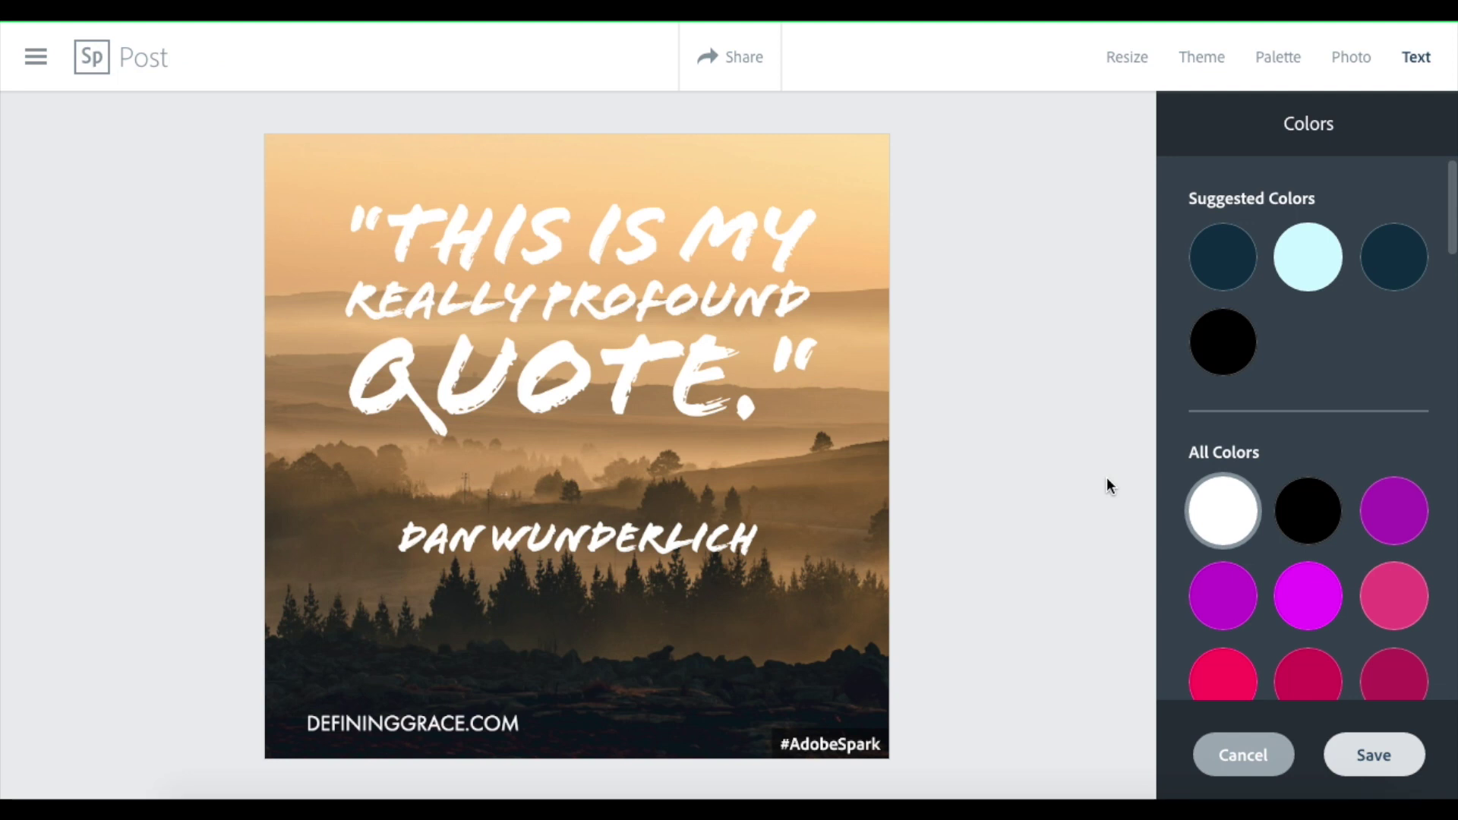
click(1122, 69)
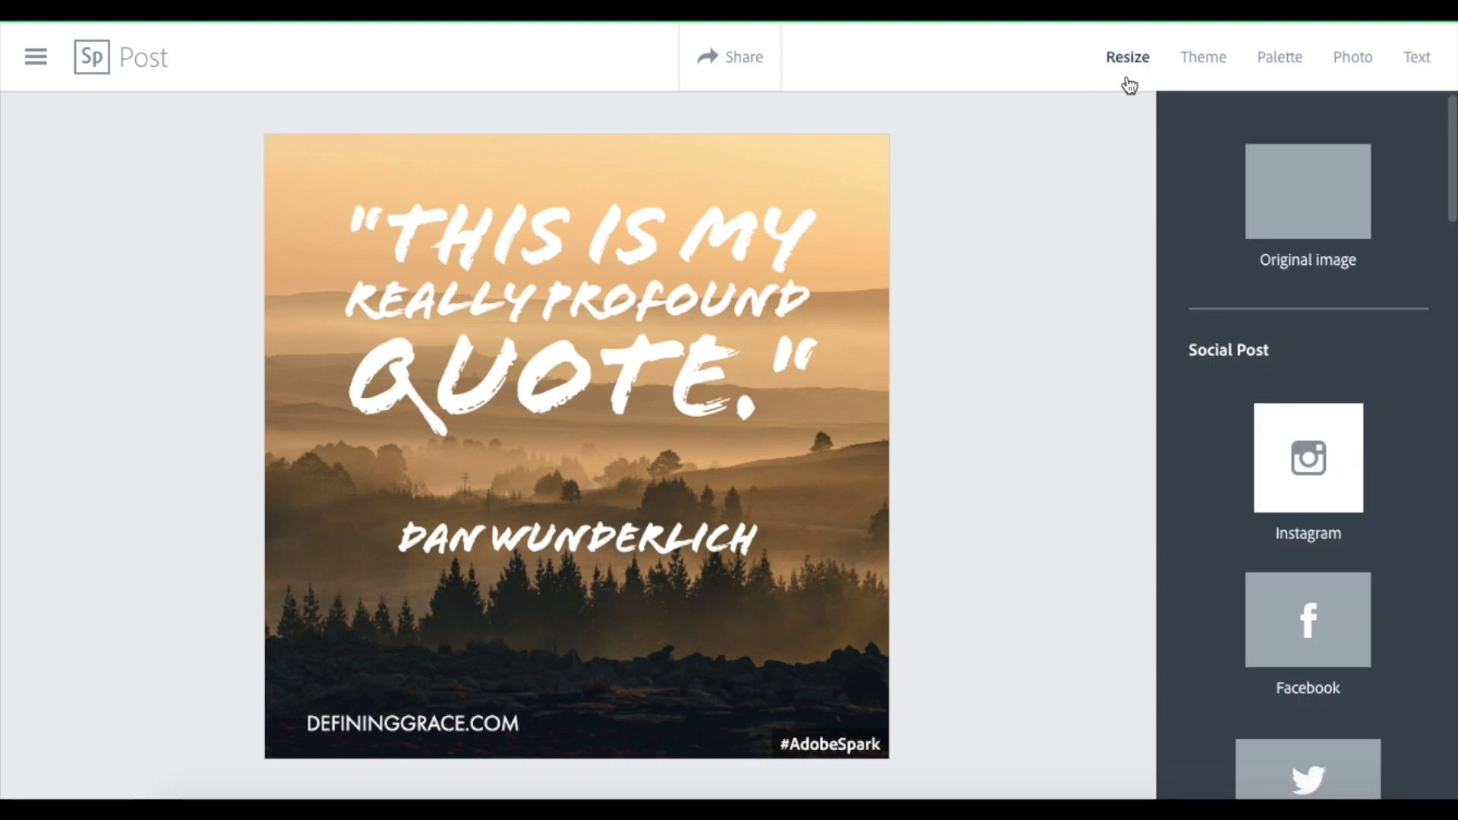
Preview the Facebook and Twitter sizes, then resize the design to a square Instagram post
scroll(1199, 231, down, 3)
click(1278, 394)
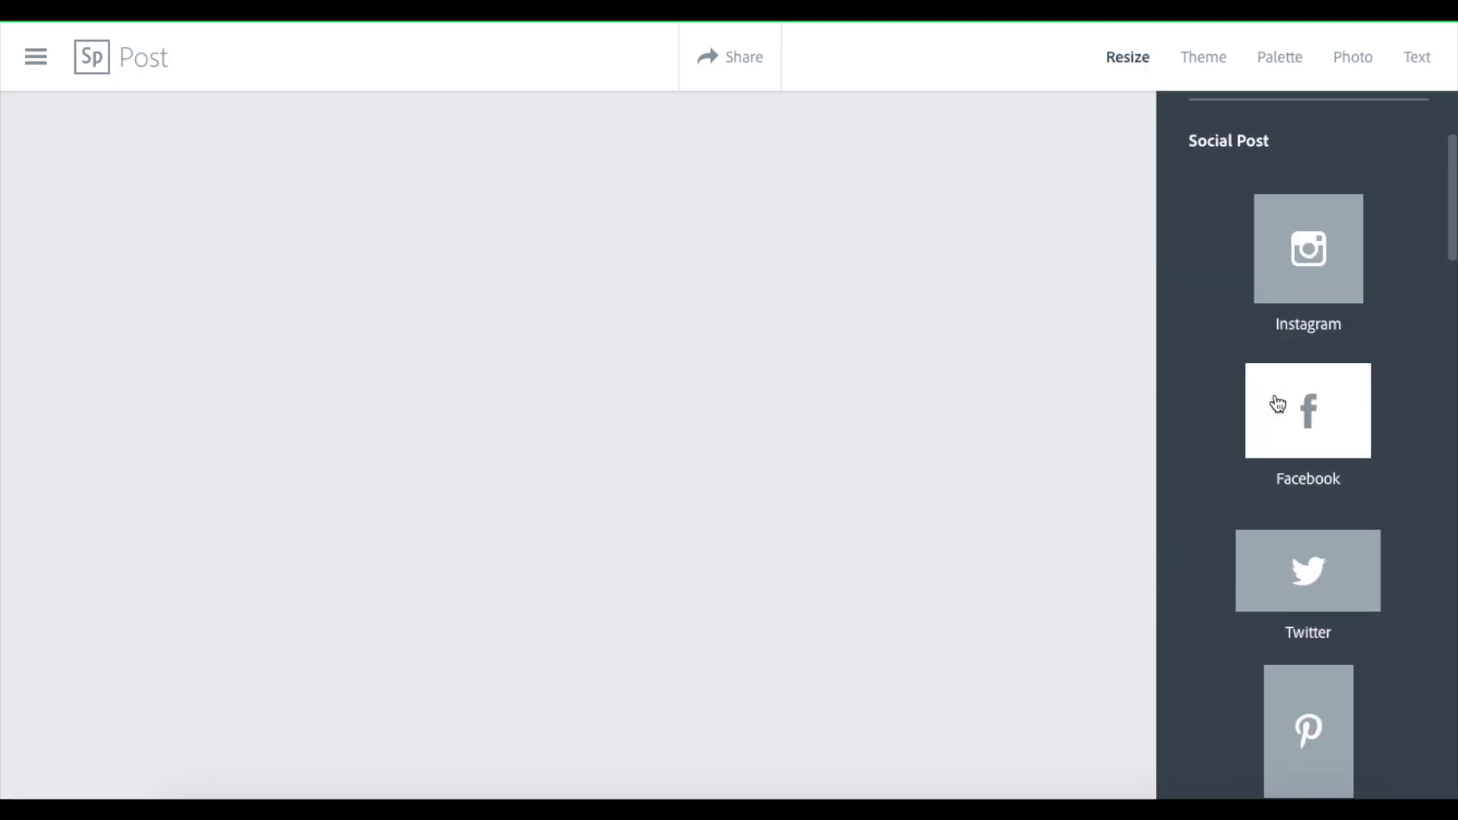
click(1298, 576)
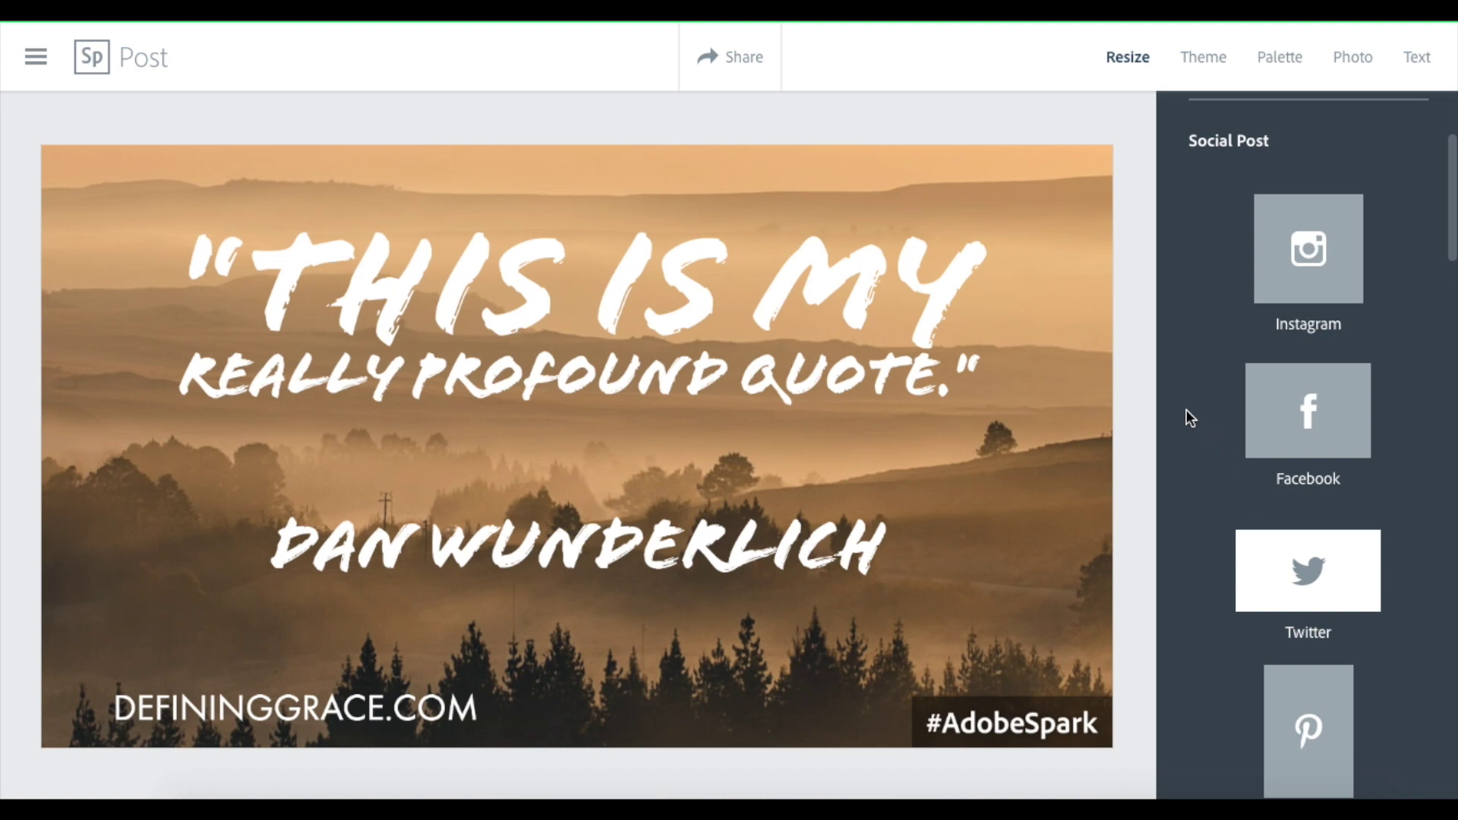
scroll(1185, 409, down, 3)
scroll(1185, 408, down, 3)
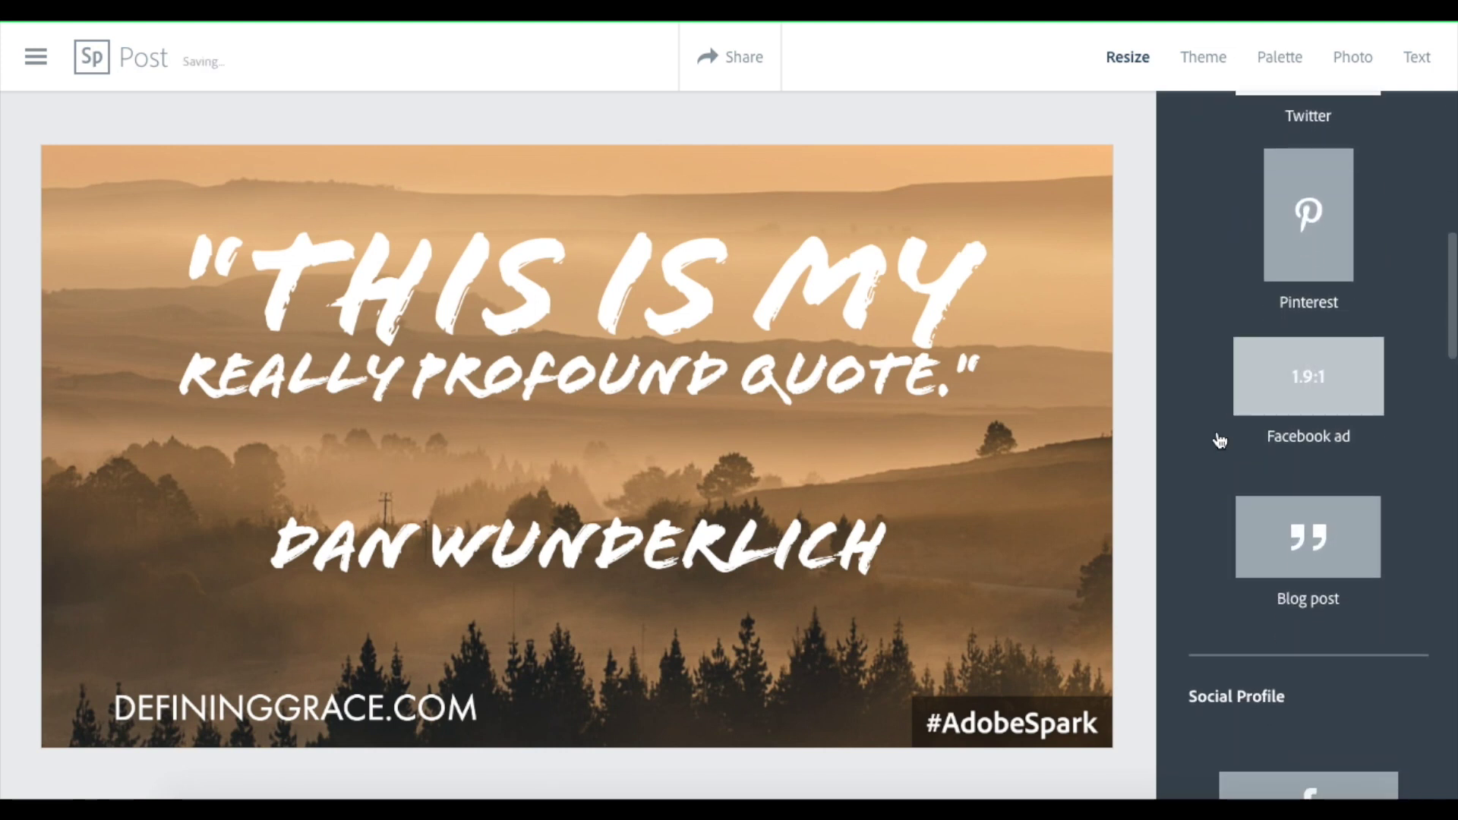
scroll(1209, 526, down, 5)
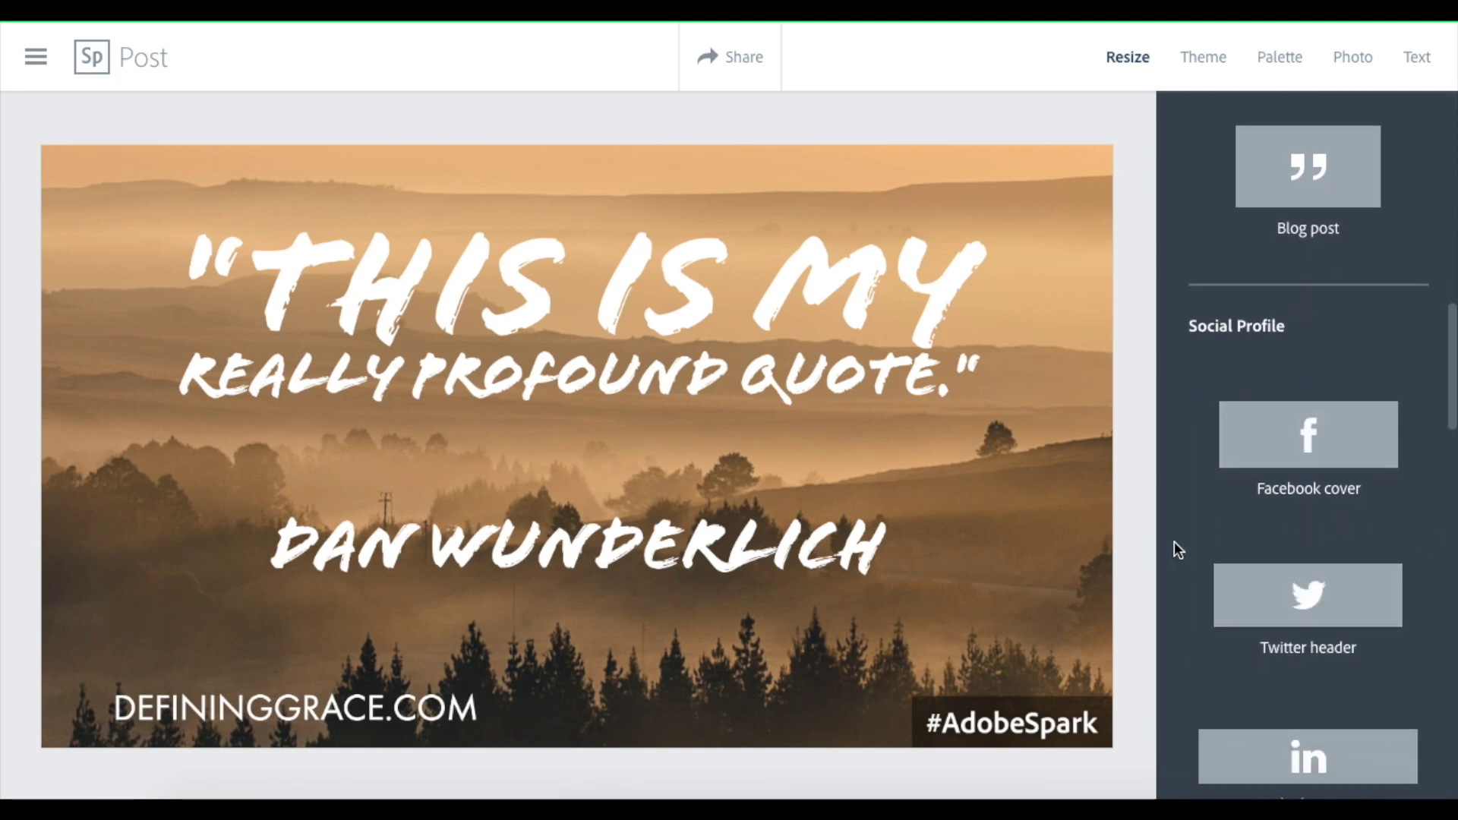
scroll(1174, 540, up, 10)
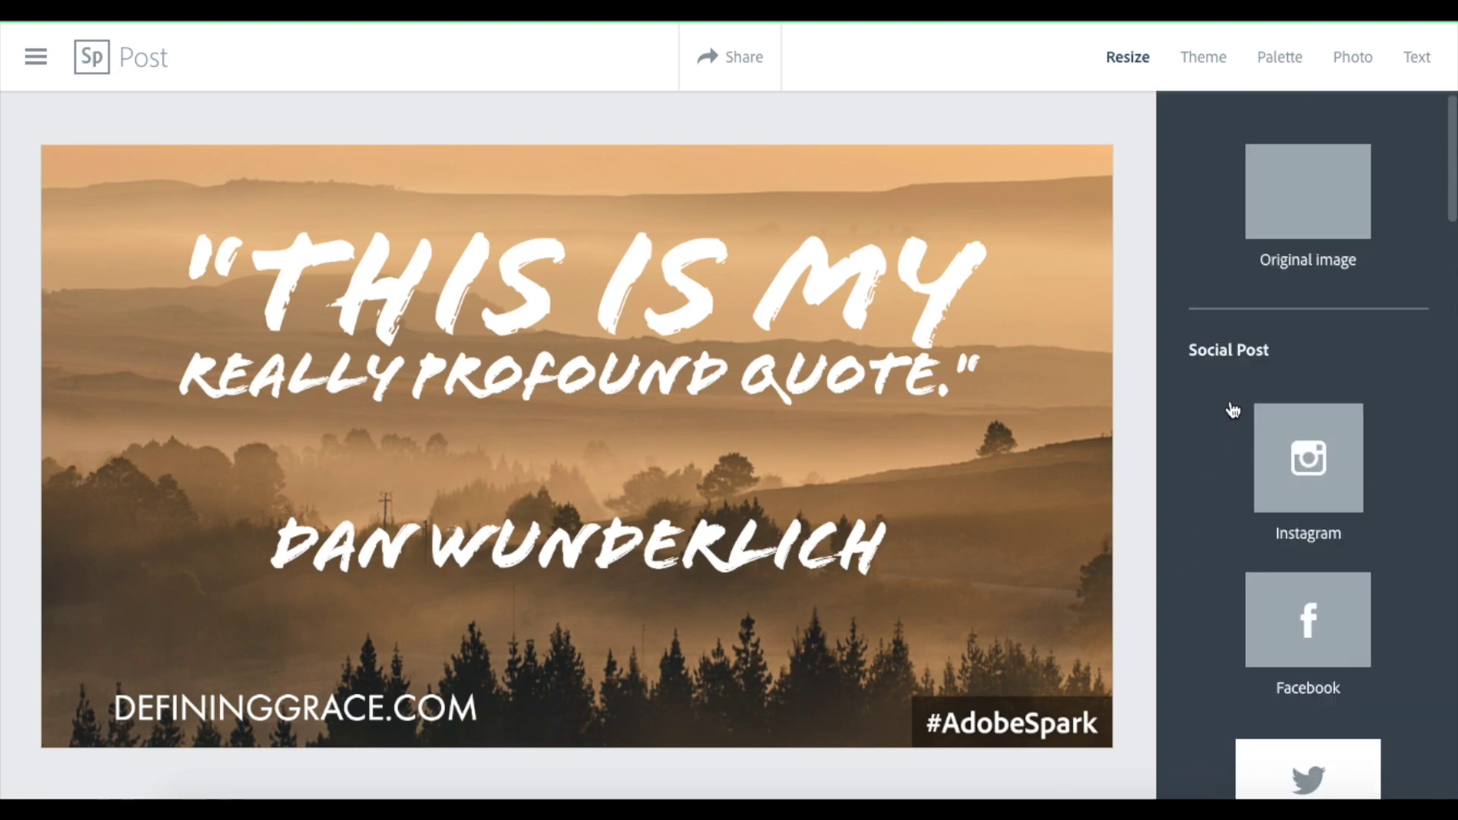
click(1295, 480)
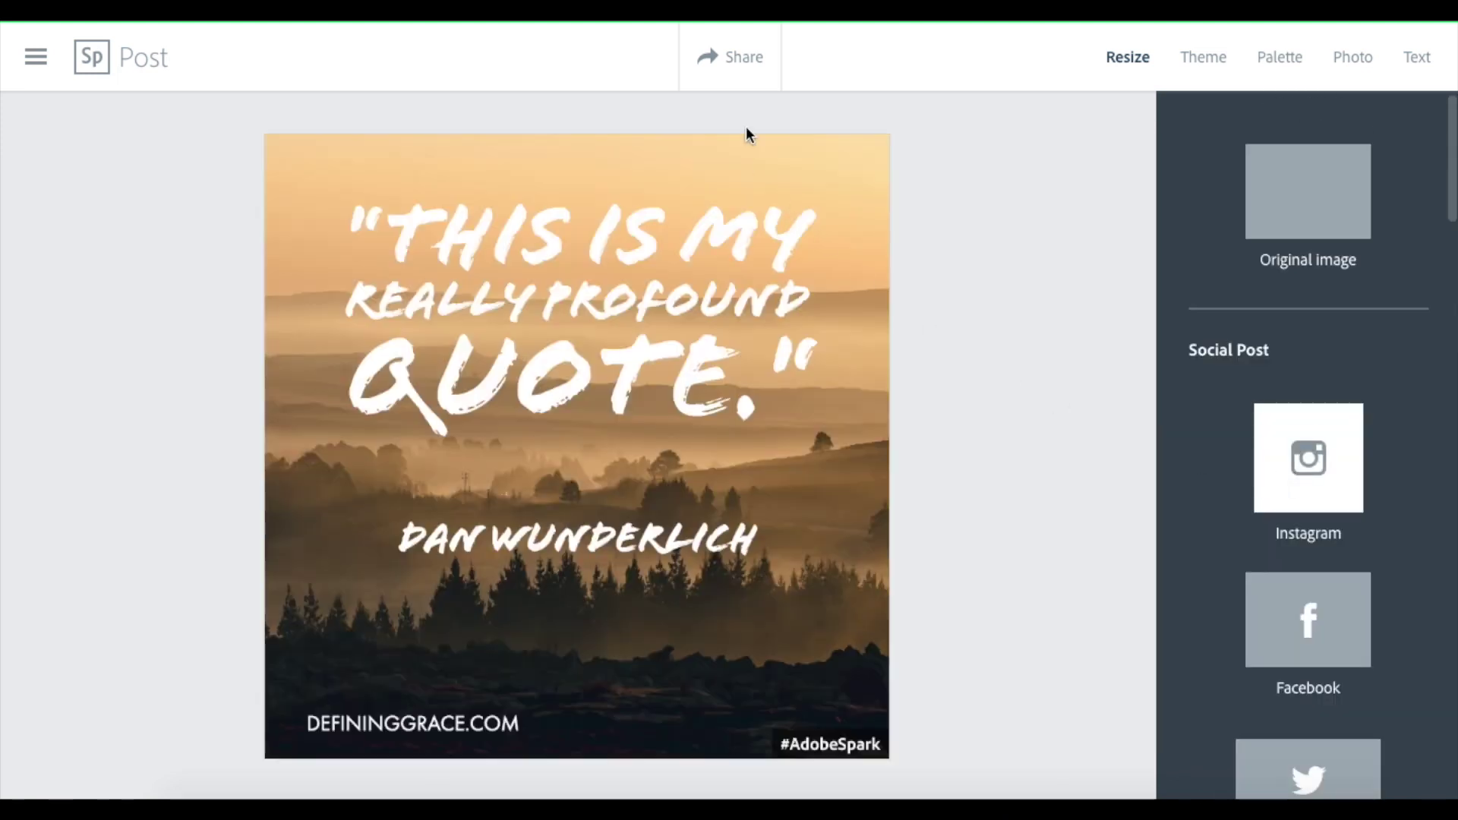
Open the Share dialog showing the finished quote graphic, its title and download option
click(734, 72)
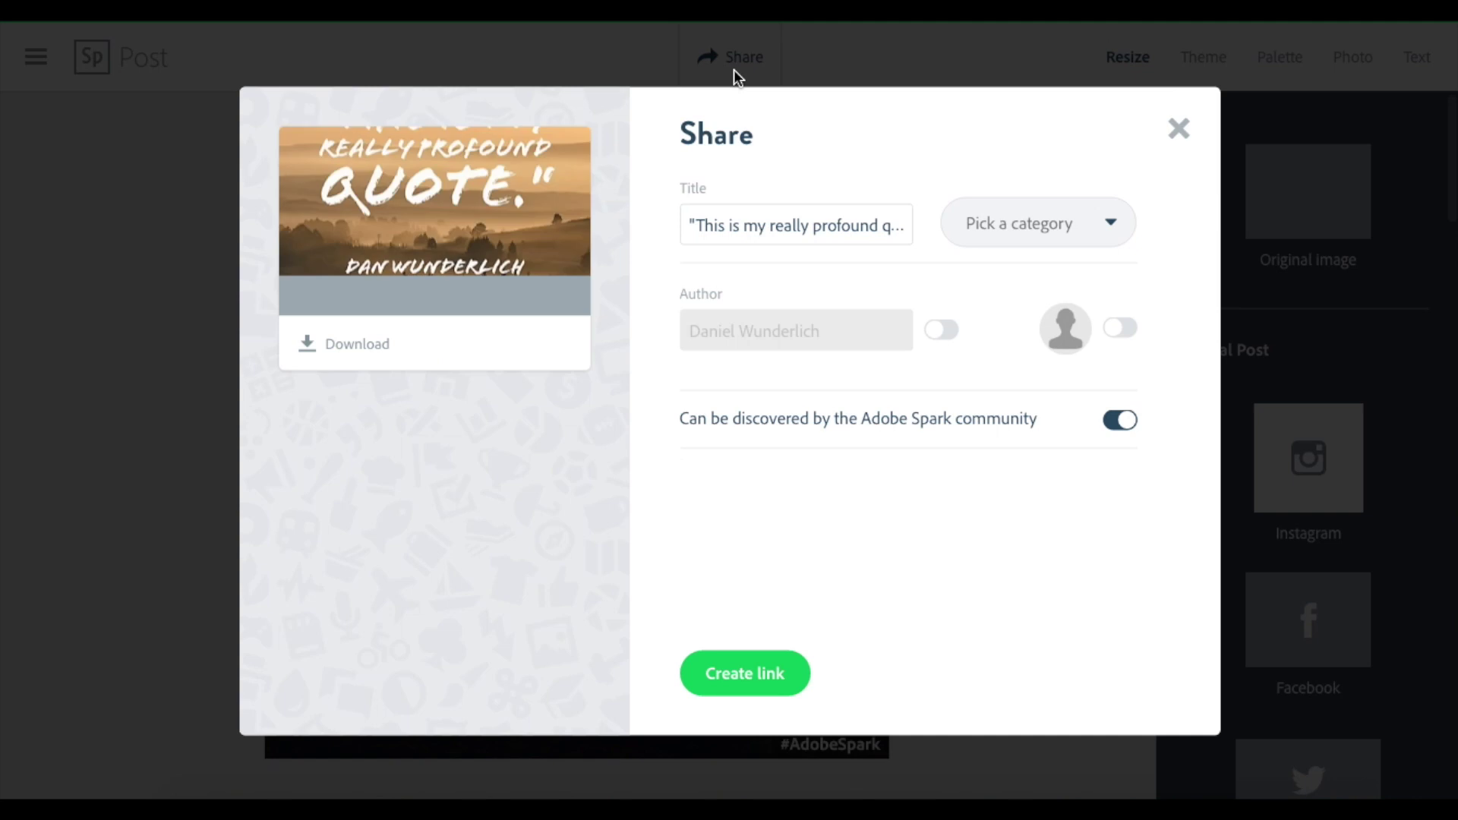